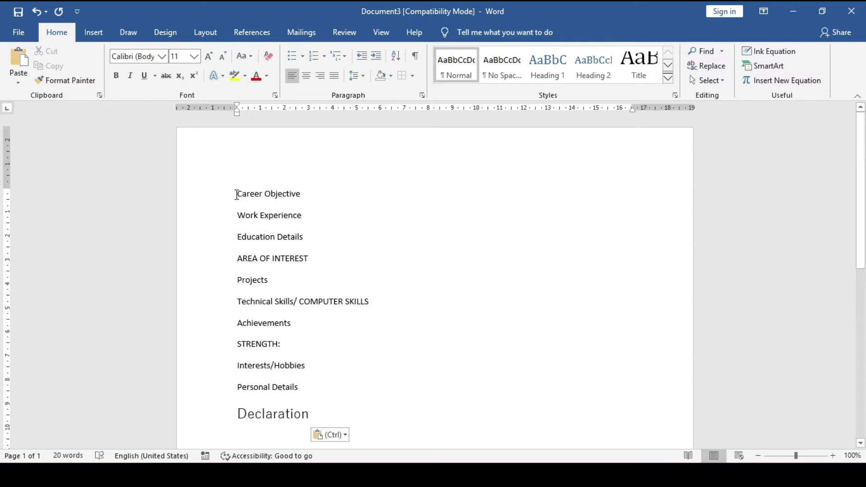
drag(236, 194, 293, 197)
click(261, 213)
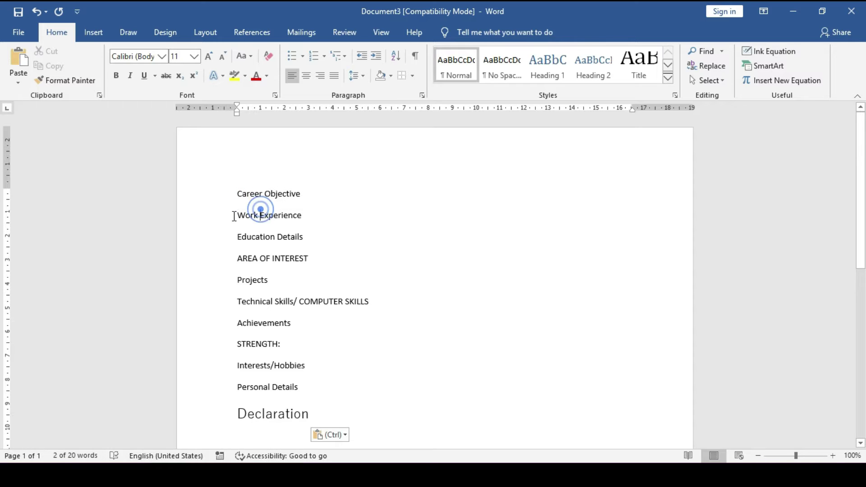
drag(235, 215, 299, 220)
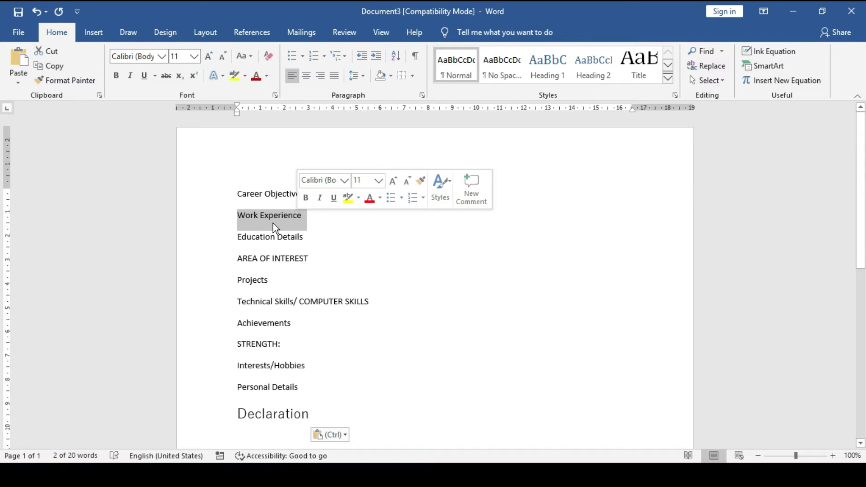
drag(237, 236, 311, 238)
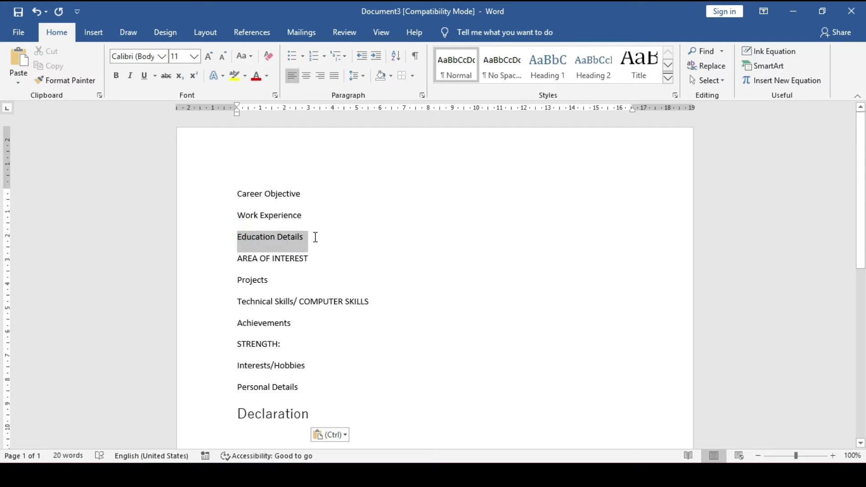
click(350, 258)
mouse_move(236, 257)
mouse_down()
mouse_move(311, 258)
mouse_move(303, 260)
mouse_up()
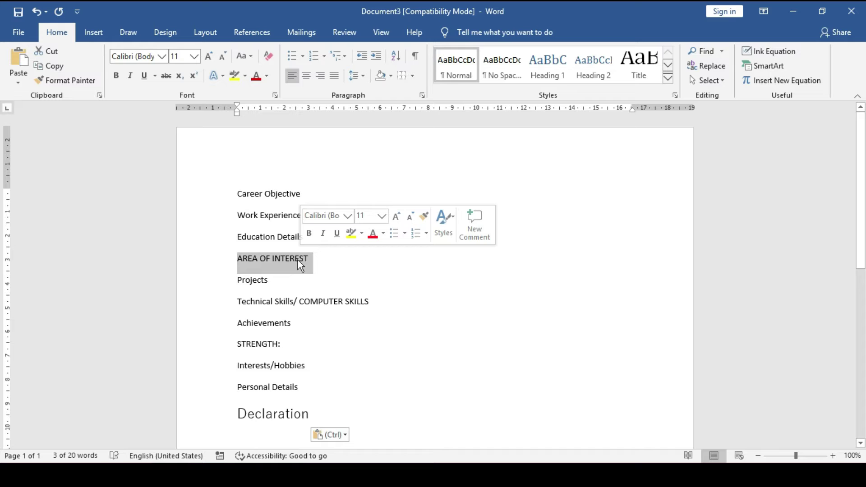
click(290, 260)
drag(238, 281, 289, 288)
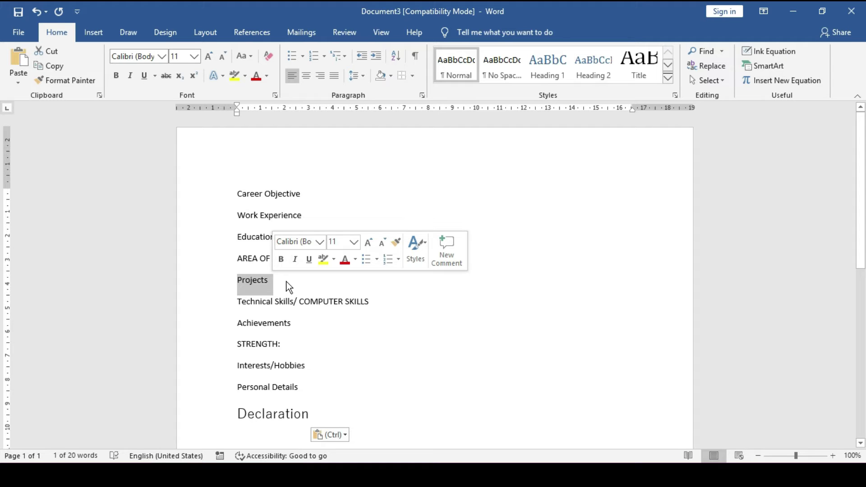
click(287, 280)
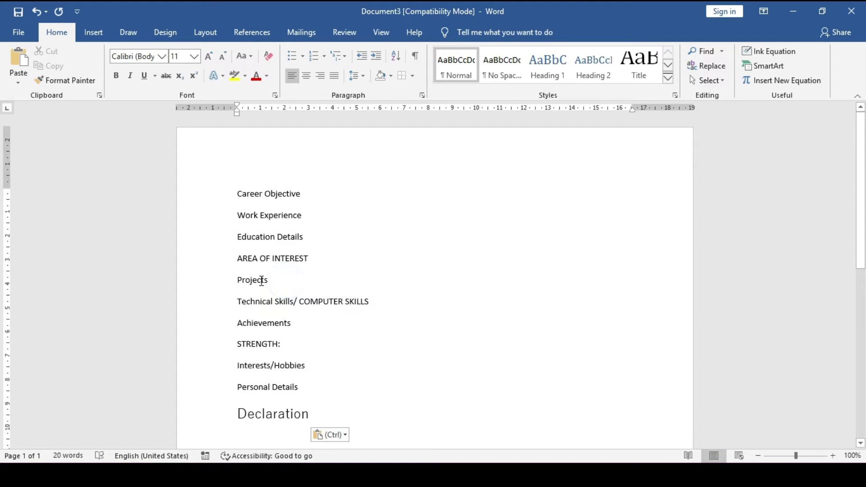
scroll(266, 300, down, 1)
drag(236, 271, 364, 270)
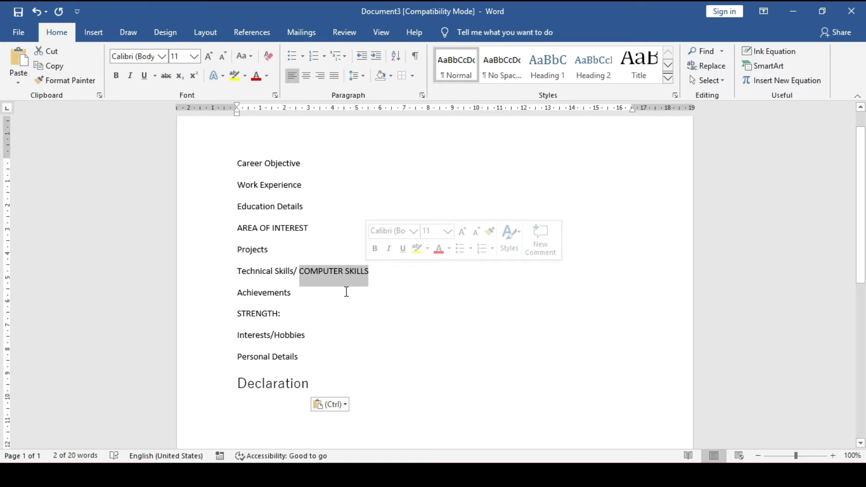
click(298, 294)
click(236, 292)
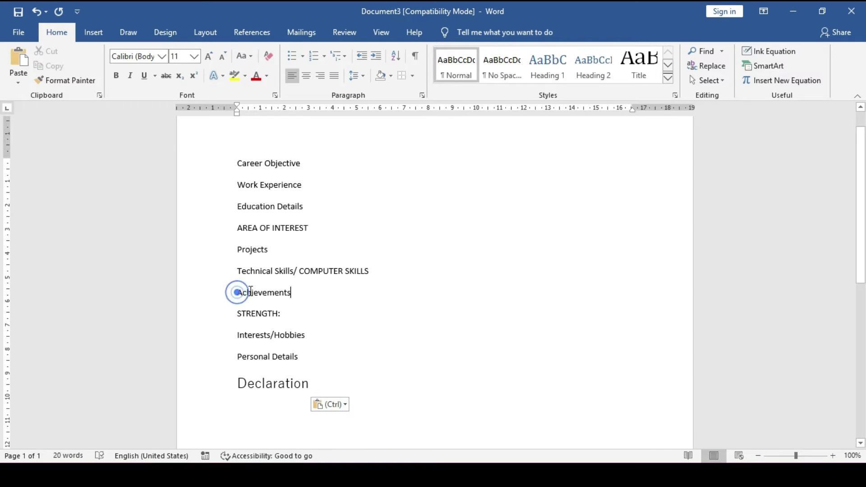
click(311, 295)
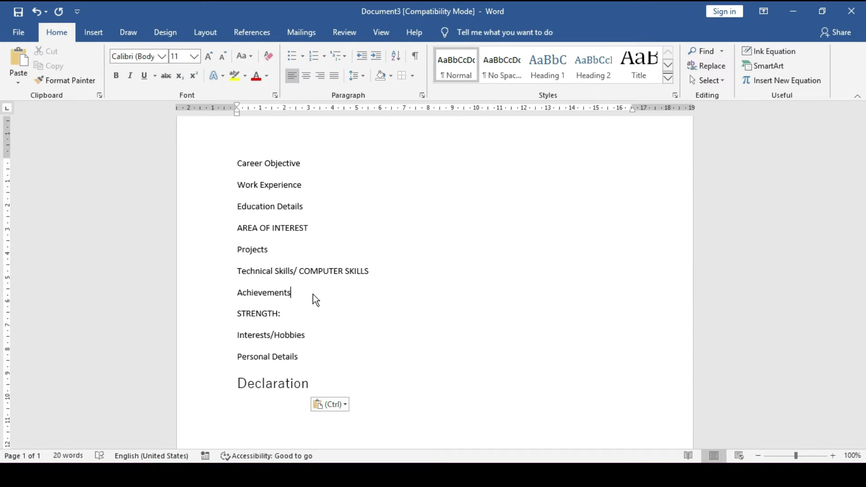
triple_click(237, 313)
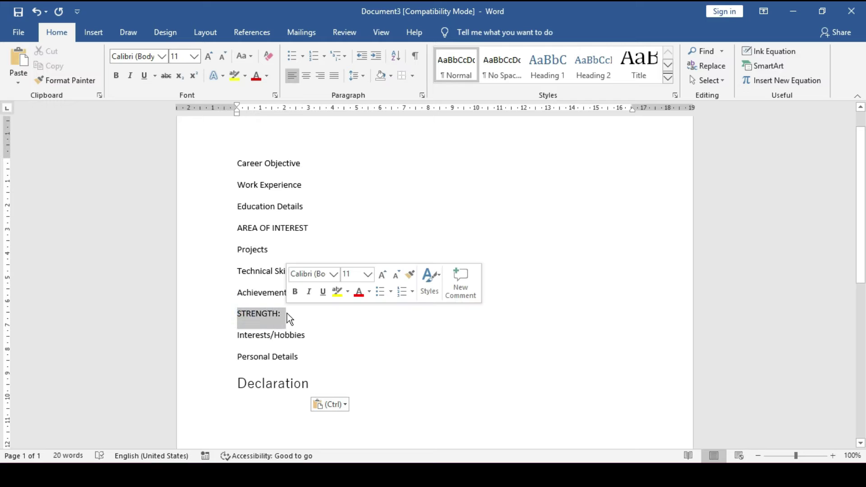
click(286, 318)
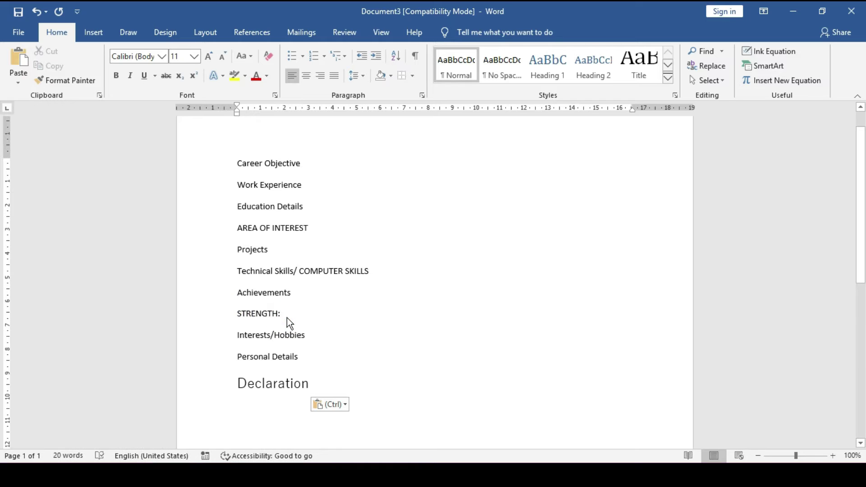
scroll(285, 321, down, 2)
key(ctrl+v)
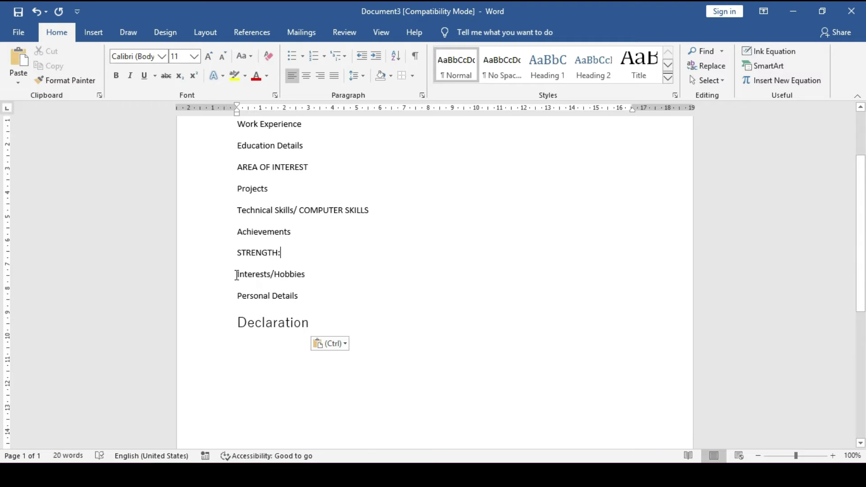
drag(236, 275, 305, 274)
click(307, 283)
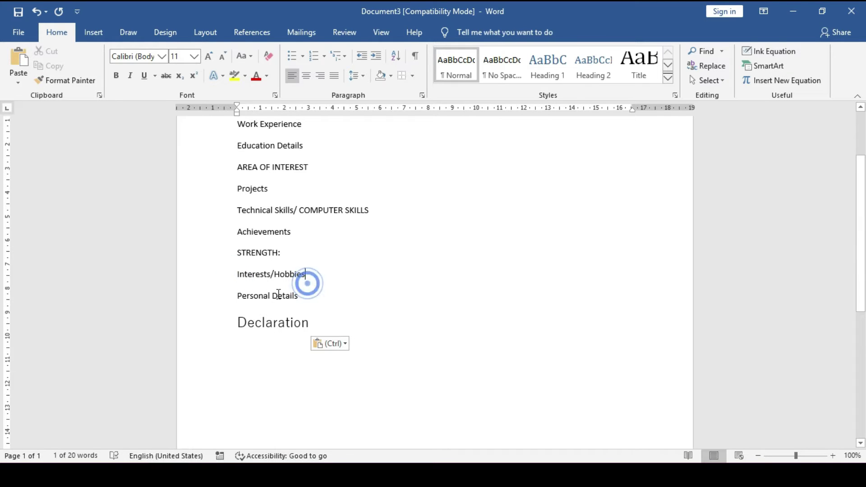
drag(237, 296, 308, 300)
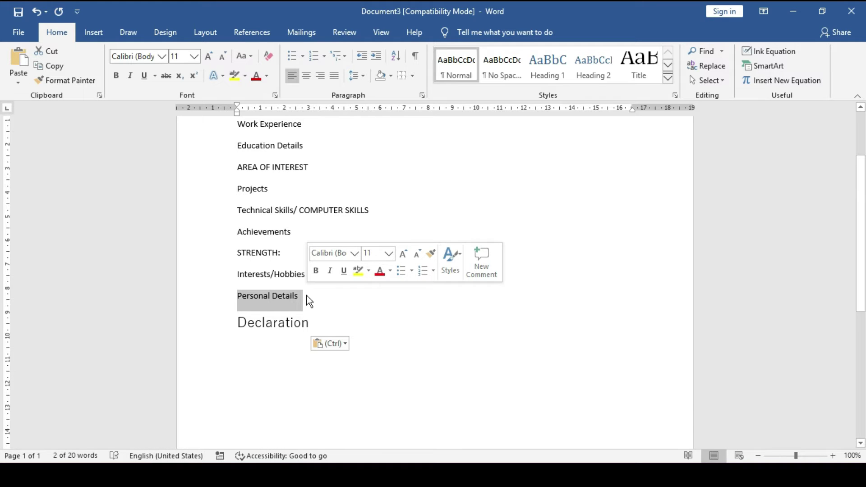
click(290, 300)
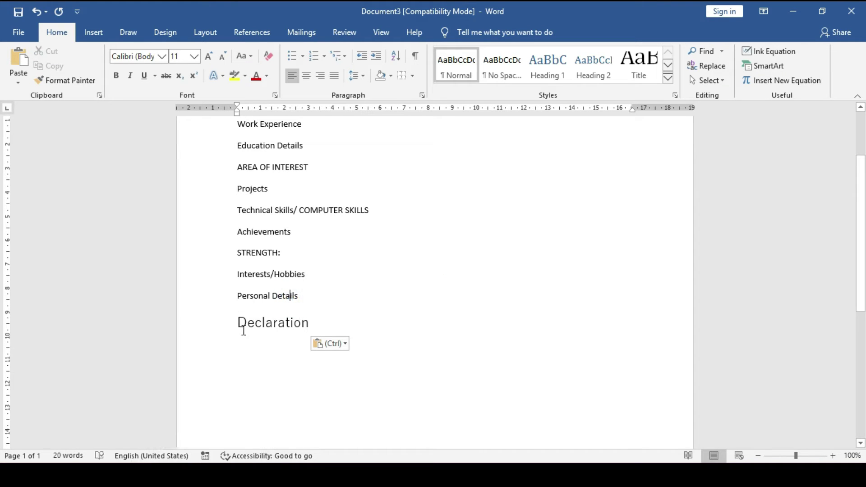
drag(232, 323, 312, 326)
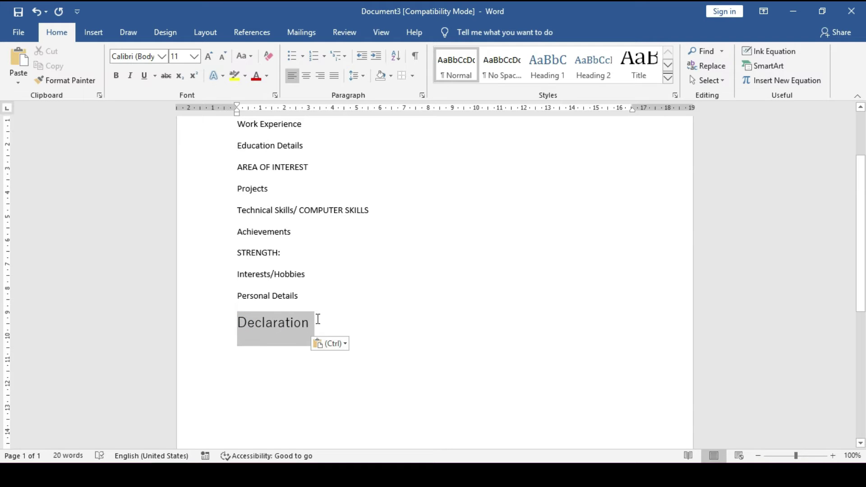
click(311, 324)
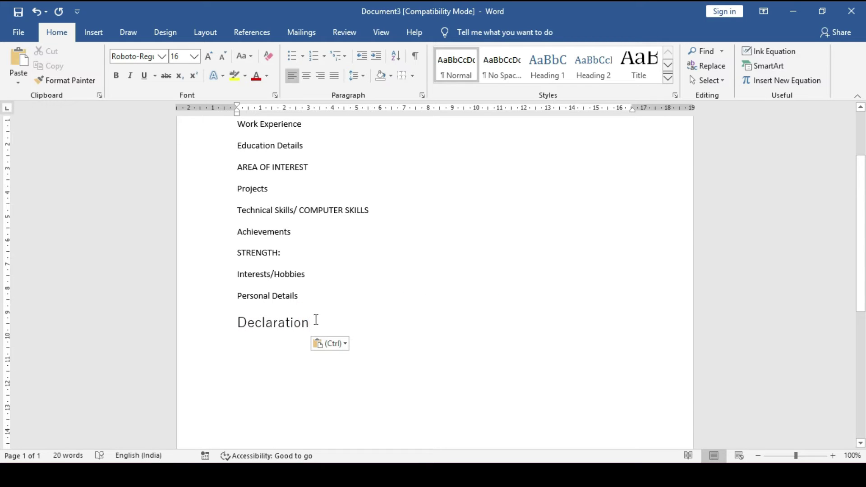
scroll(304, 328, up, 3)
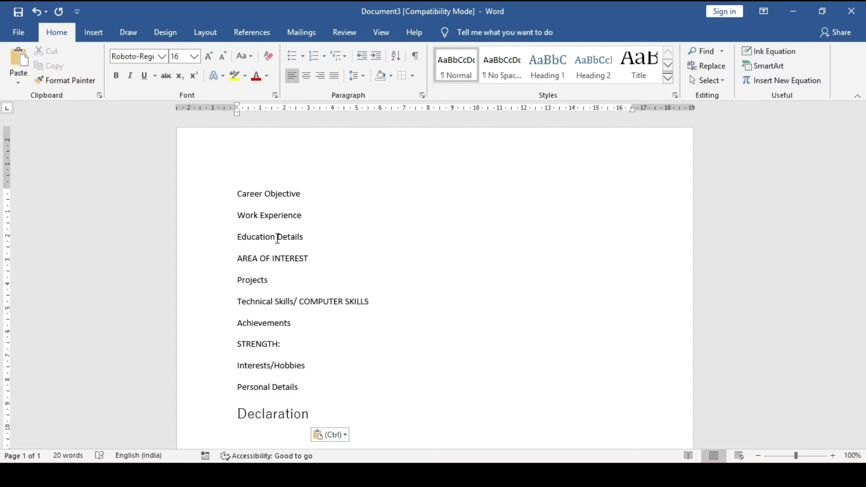
Add two blank lines above Career Objective and enlarge the heading to 16 pt
drag(237, 195, 296, 194)
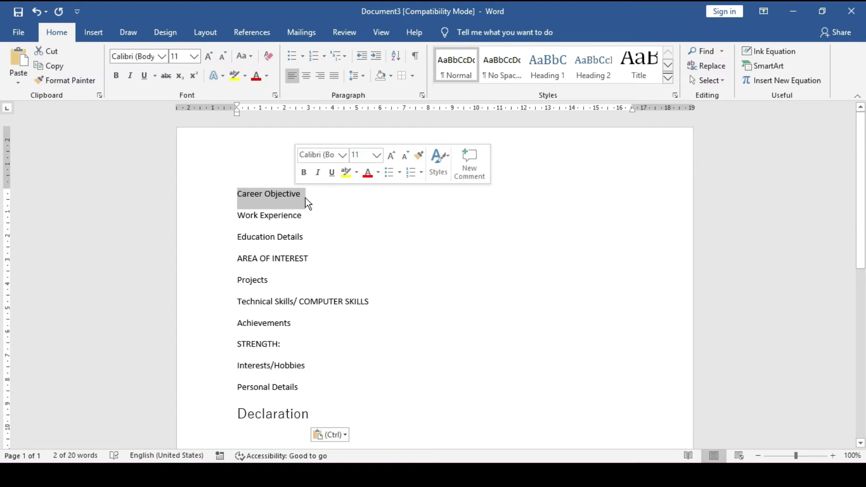
click(235, 190)
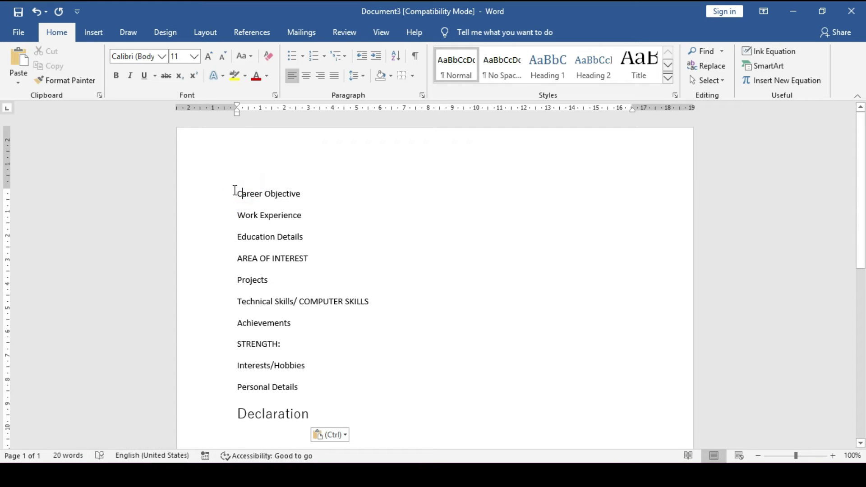
key(Return)
key(Return)
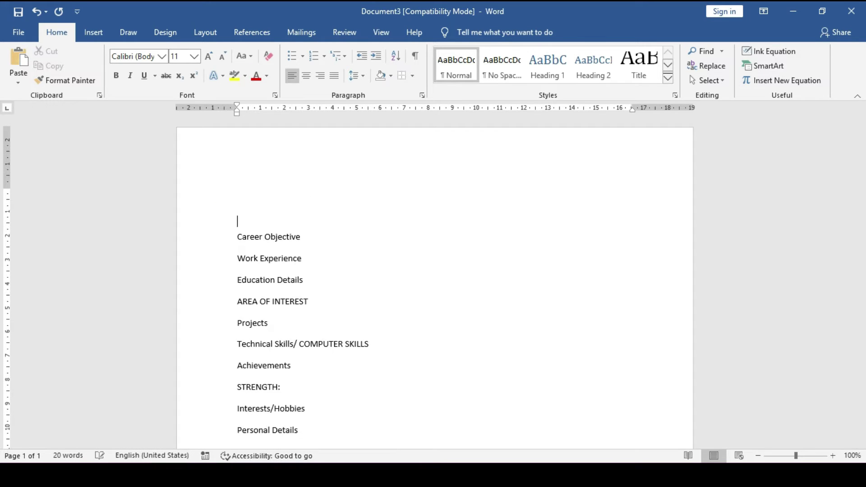
key(Return)
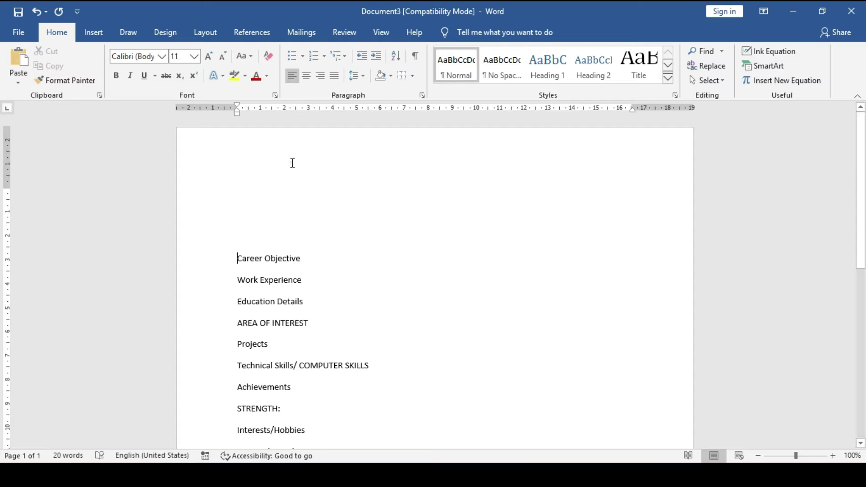
drag(235, 260, 327, 257)
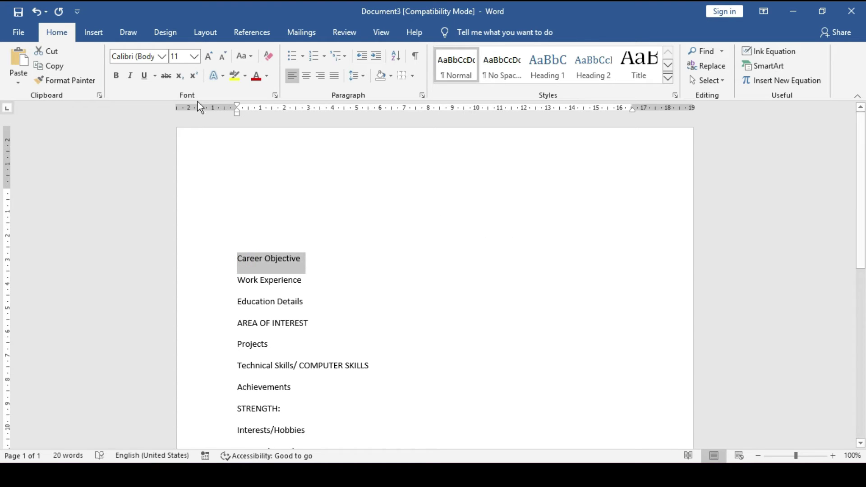
click(208, 56)
click(208, 56)
click(210, 59)
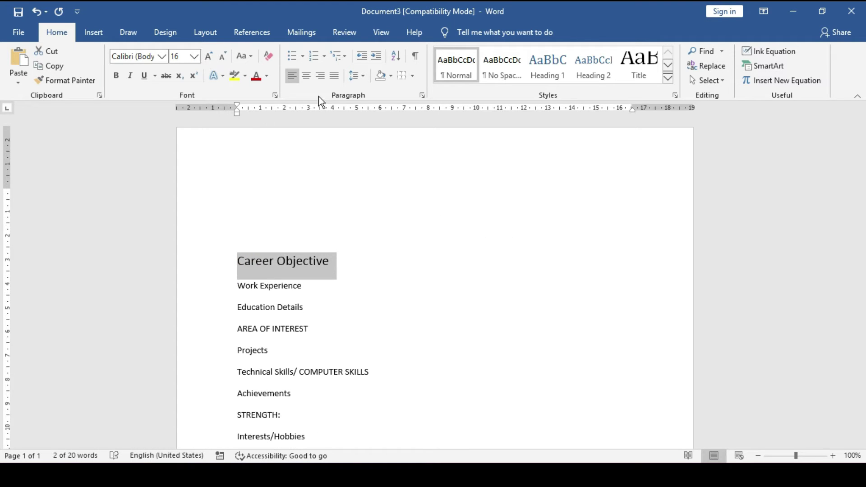
Put a bottom border under the Career Objective heading
click(412, 76)
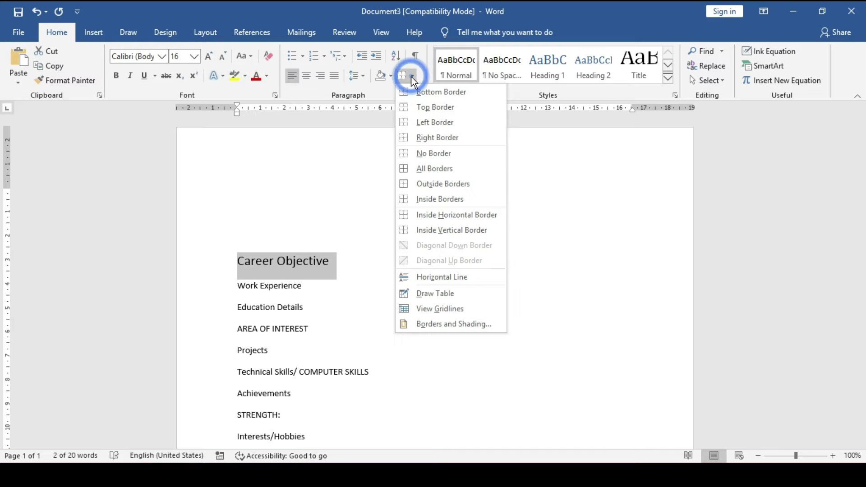
click(441, 93)
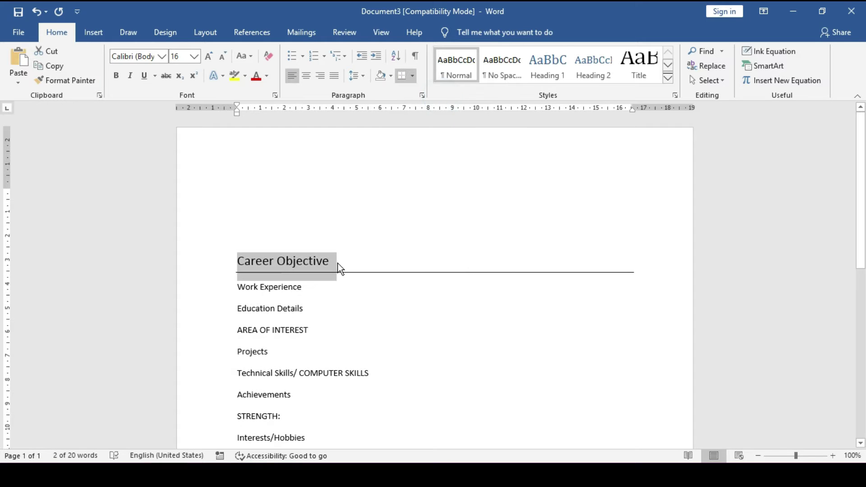
click(337, 264)
drag(237, 262, 383, 261)
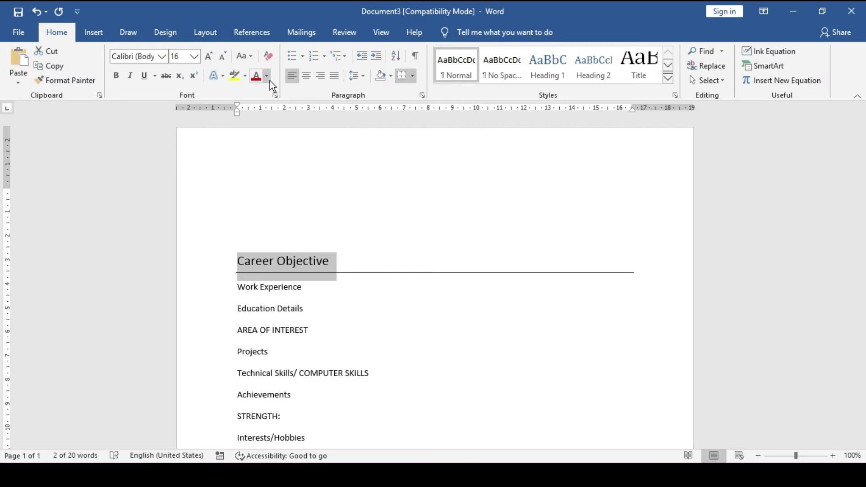
click(392, 77)
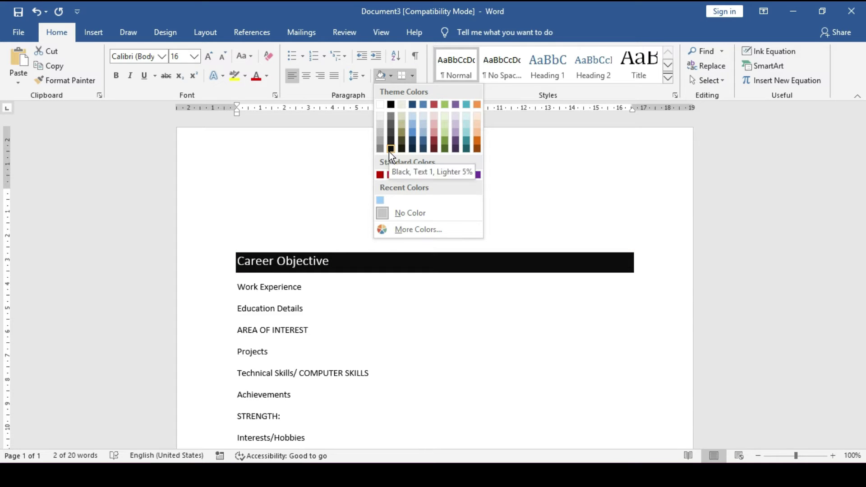
Shade the Career Objective heading Blue, Accent 1, Lighter 40%
click(426, 131)
click(319, 306)
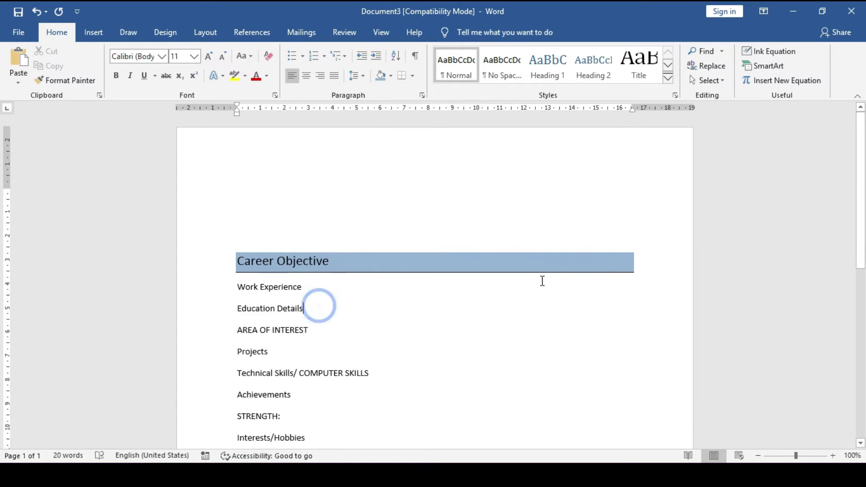
scroll(344, 249, down, 2)
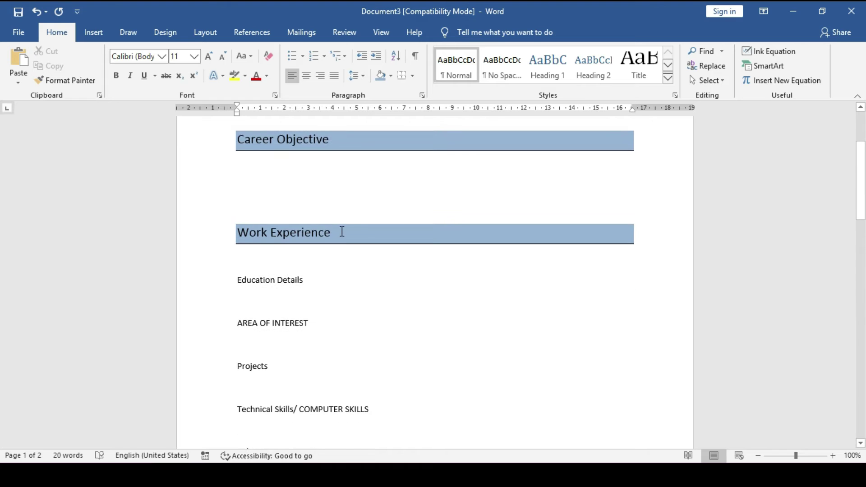
Copy the Work Experience heading format onto Education Details and Declaration with Format Painter
triple_click(342, 232)
click(87, 86)
scroll(304, 273, down, 2)
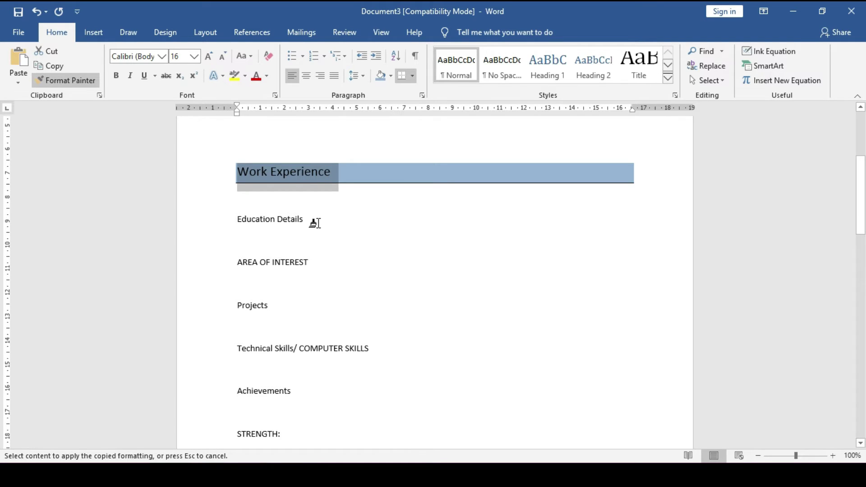
drag(315, 223, 218, 221)
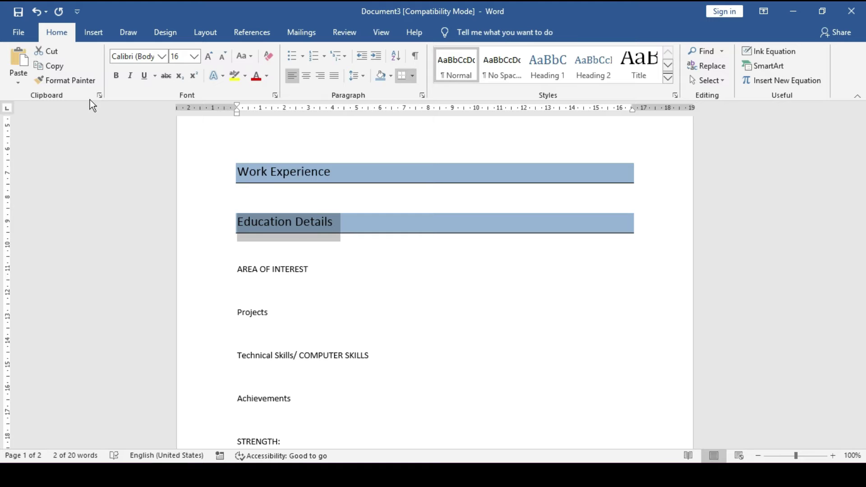
click(86, 80)
scroll(326, 321, down, 15)
drag(325, 321, 217, 325)
Return to the top of the résumé and place the caret on the page's first line
scroll(347, 326, up, 4)
scroll(347, 327, up, 5)
scroll(347, 326, up, 7)
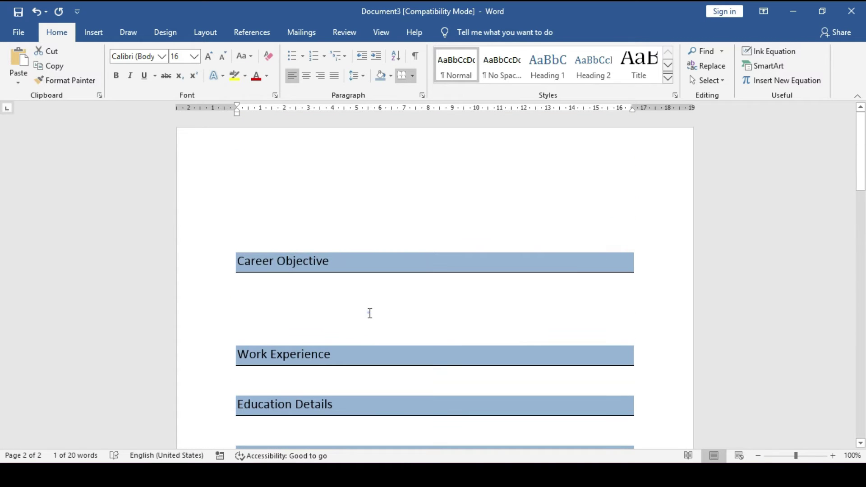
click(370, 313)
scroll(296, 198, down, 5)
scroll(295, 252, down, 5)
scroll(295, 300, down, 1)
scroll(294, 300, down, 1)
scroll(294, 299, down, 1)
scroll(295, 307, down, 1)
scroll(310, 321, up, 10)
scroll(311, 322, up, 4)
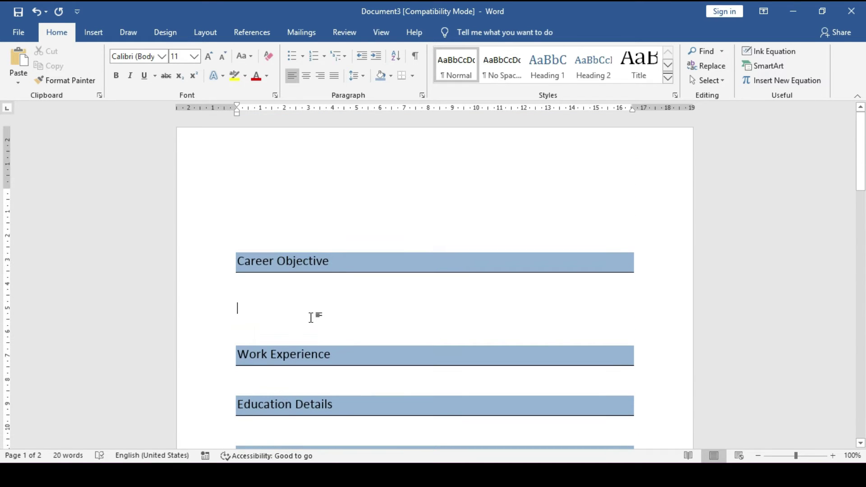
click(255, 163)
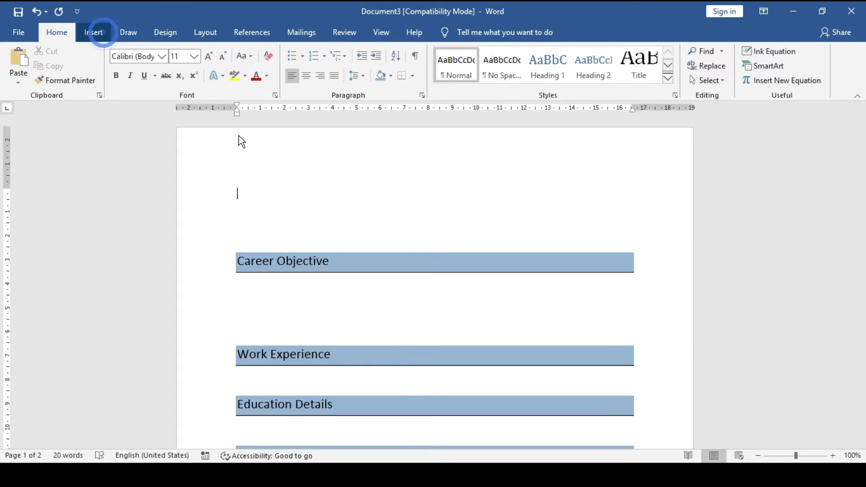
Draw a rectangle photo placeholder square at the page's top left
click(104, 33)
click(182, 55)
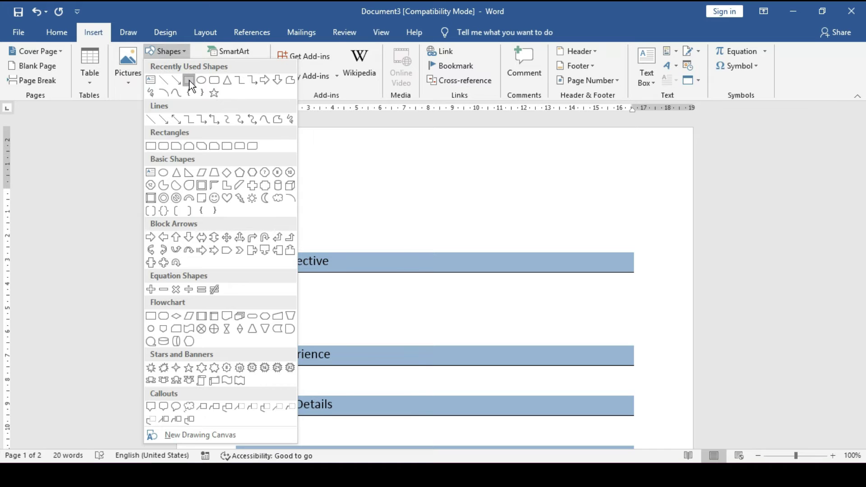
click(188, 80)
mouse_move(240, 163)
mouse_down()
mouse_move(299, 236)
mouse_move(320, 239)
mouse_up()
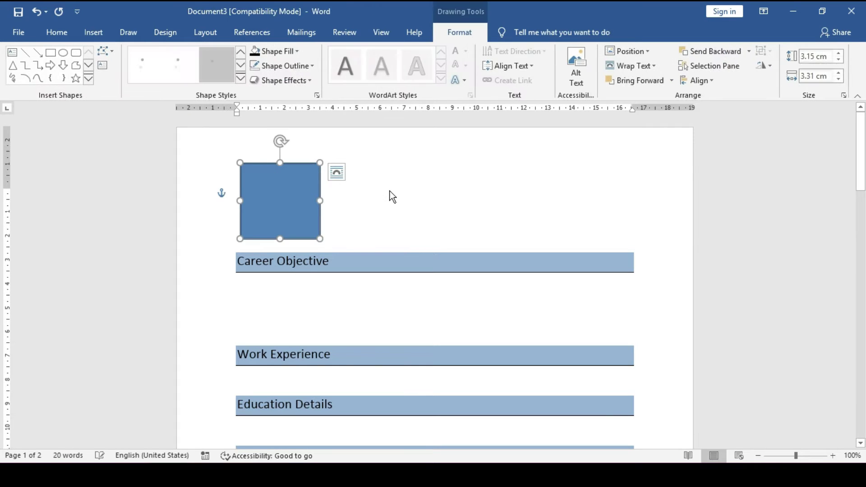
click(388, 189)
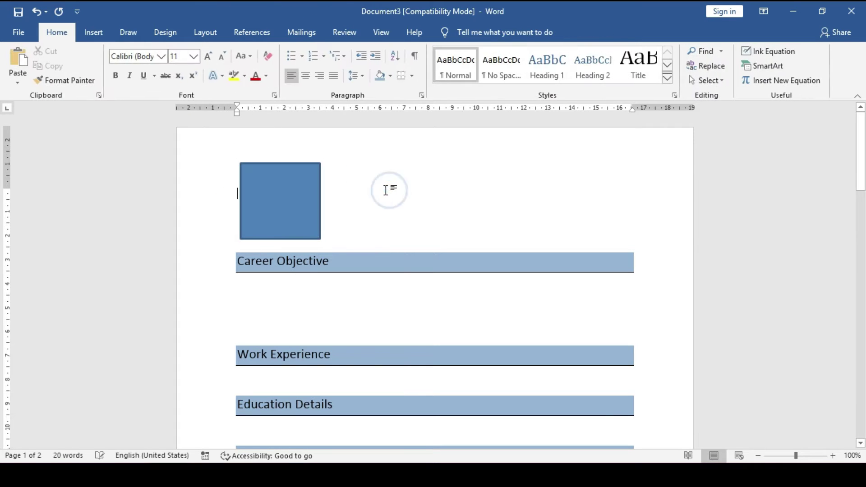
Draw a text box beside the square and type the name, cellphone and mail ID lines
click(93, 32)
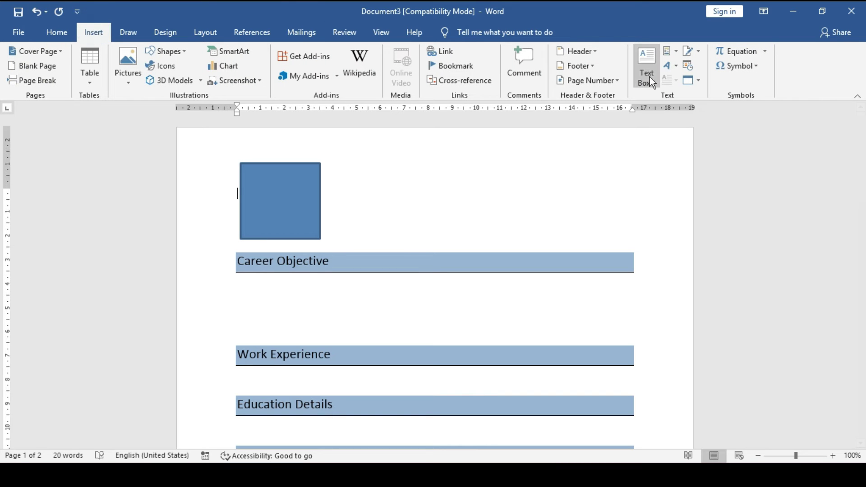
click(650, 77)
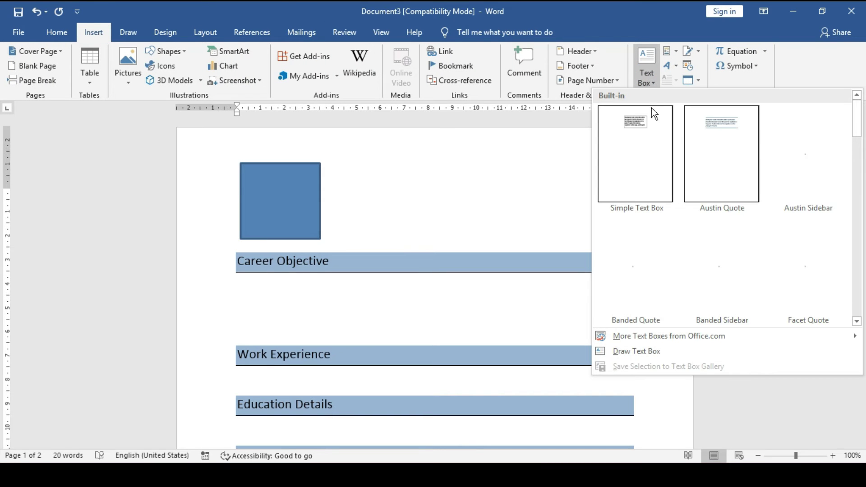
click(623, 352)
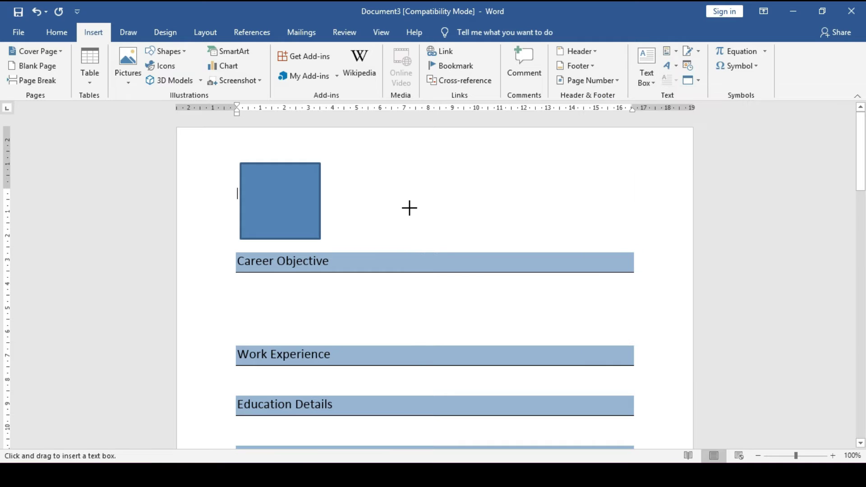
drag(354, 171, 628, 229)
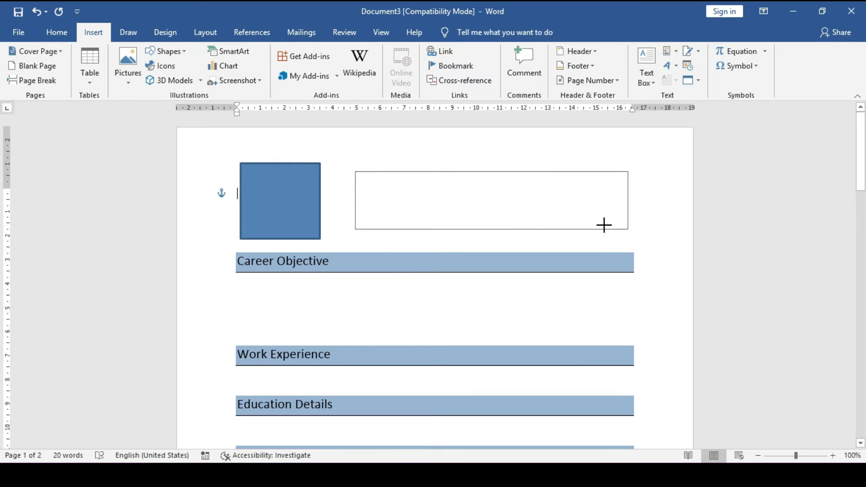
text(A)
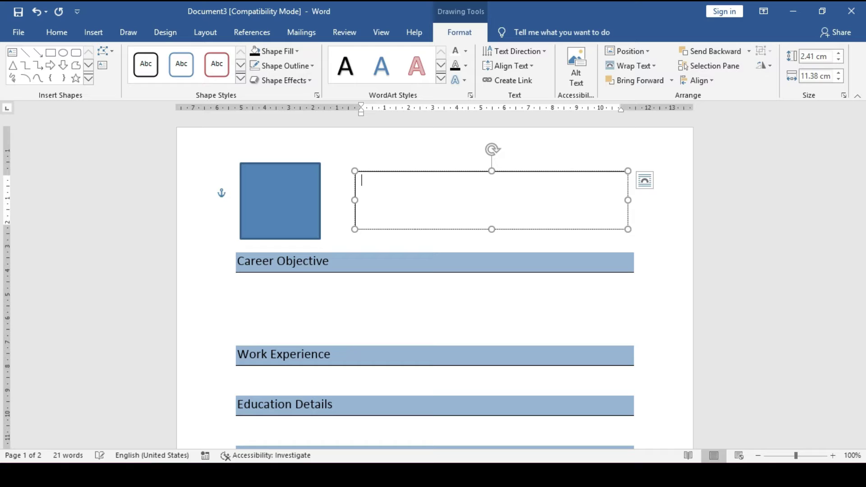
text(bsc)
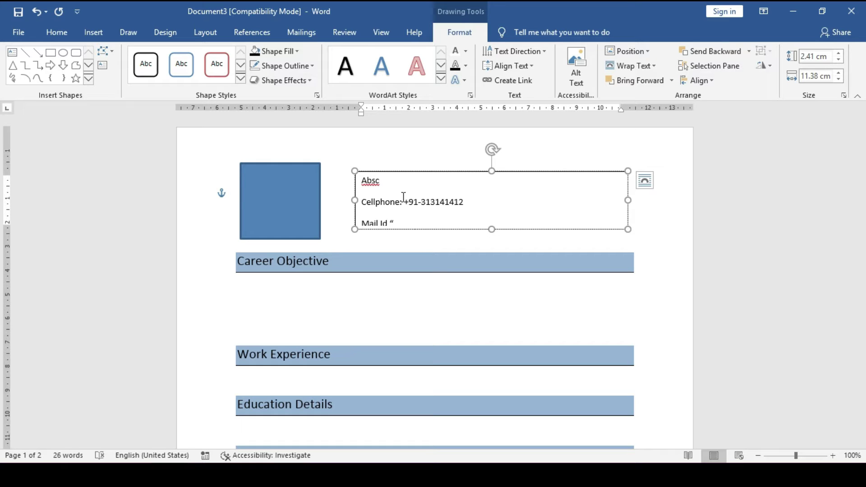
Make the contact text box taller and colour its text dark blue
drag(491, 229, 490, 238)
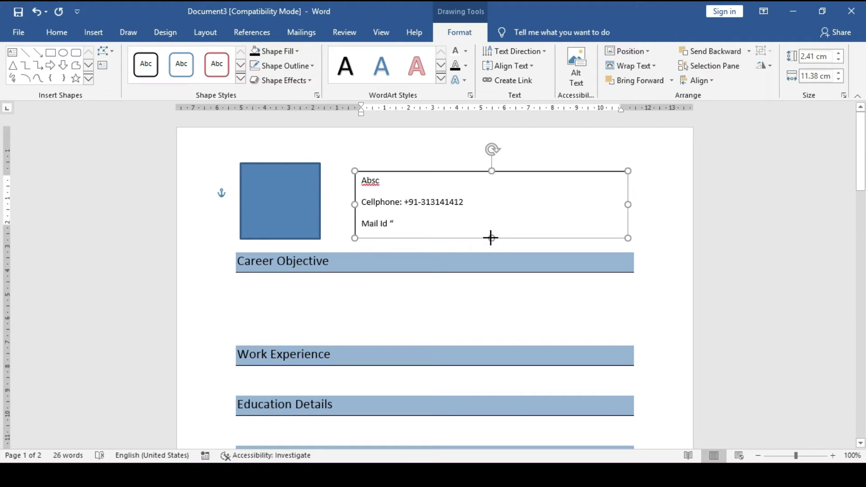
drag(418, 223, 352, 177)
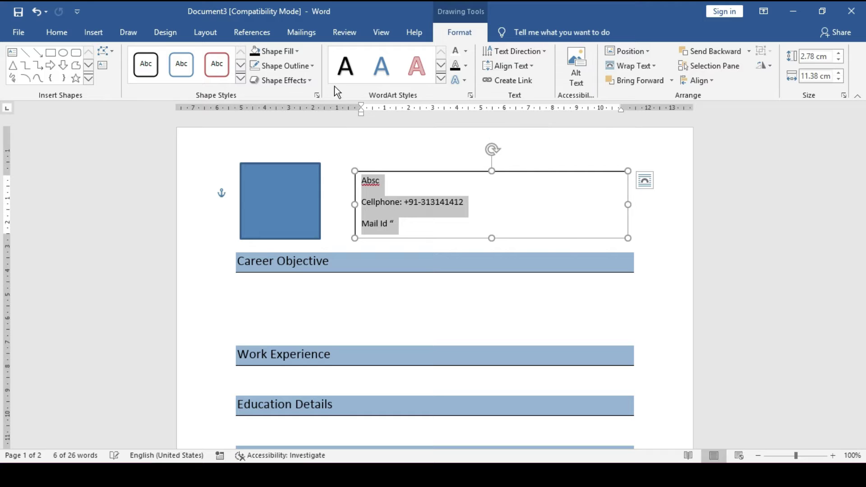
click(466, 52)
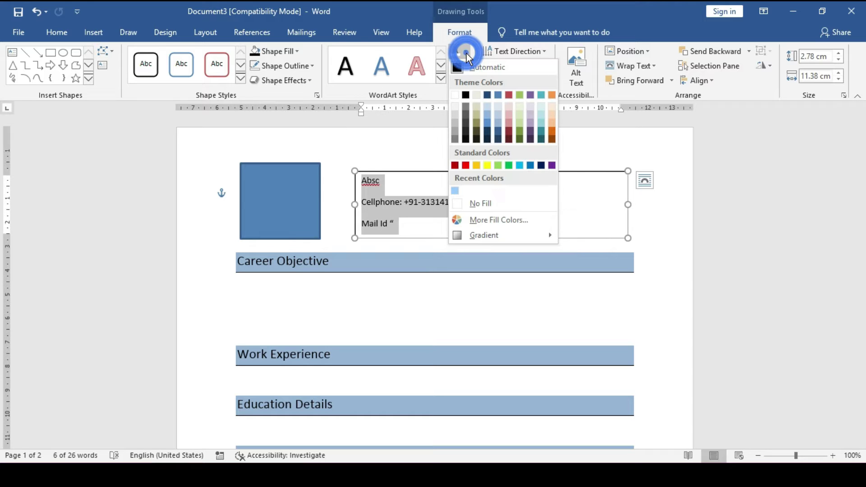
click(486, 95)
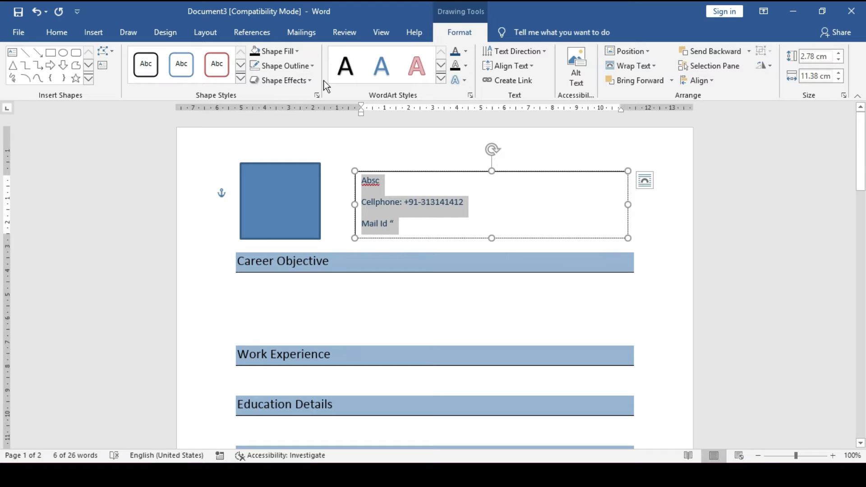
click(441, 80)
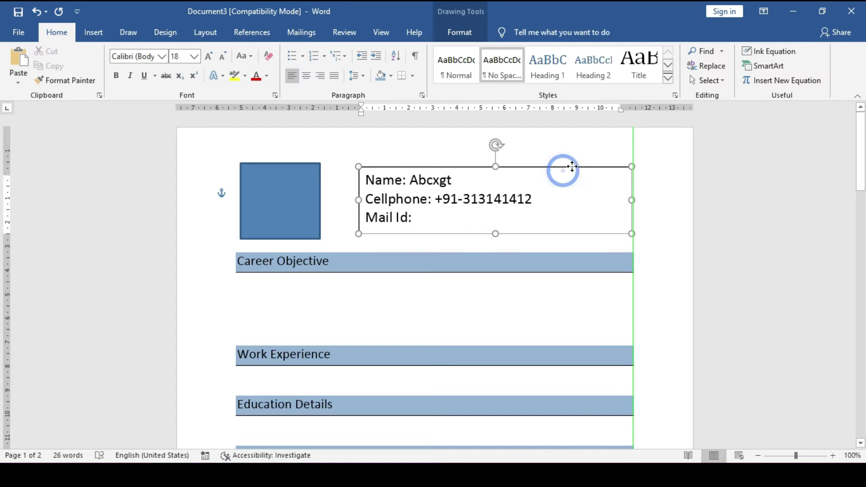
Scroll through the résumé and place the caret below Career Objective
click(664, 264)
scroll(433, 258, down, 2)
scroll(433, 258, down, 3)
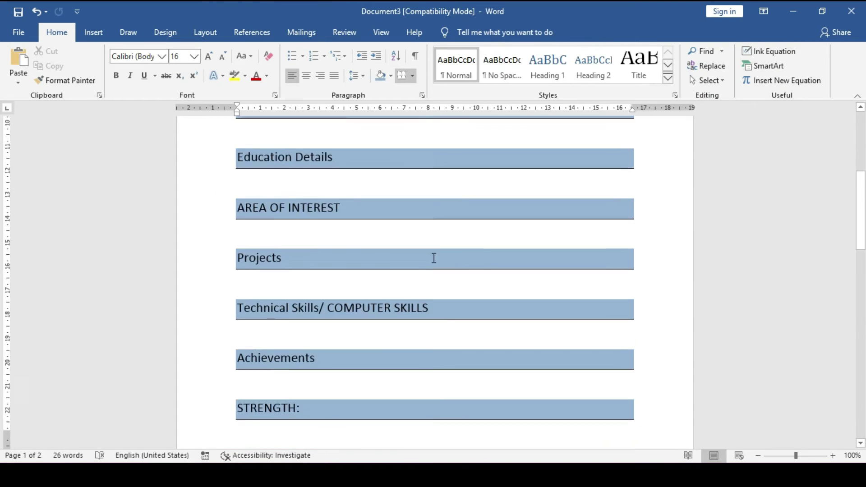
scroll(434, 258, down, 5)
scroll(434, 258, down, 2)
scroll(405, 270, down, 3)
scroll(406, 273, up, 3)
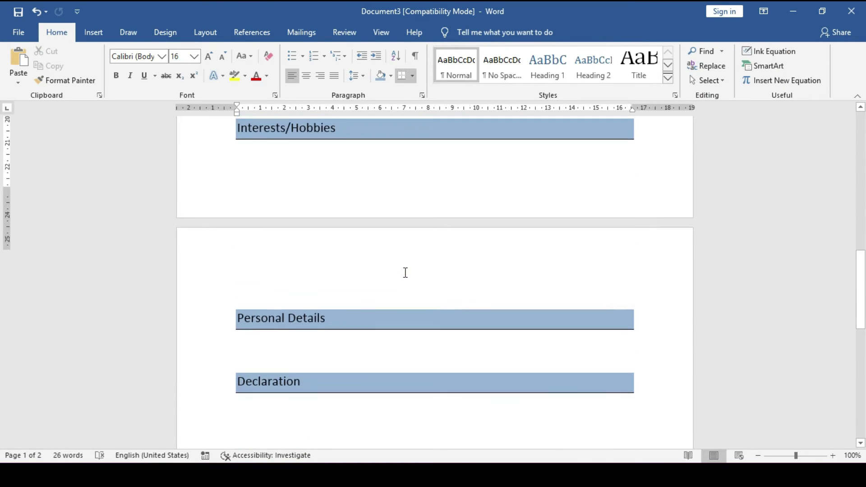
scroll(405, 272, up, 5)
scroll(405, 271, up, 3)
scroll(405, 272, up, 3)
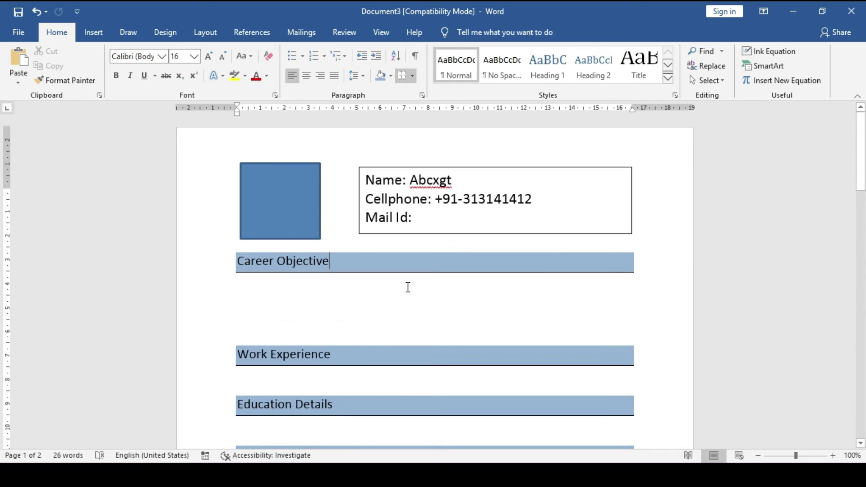
click(349, 307)
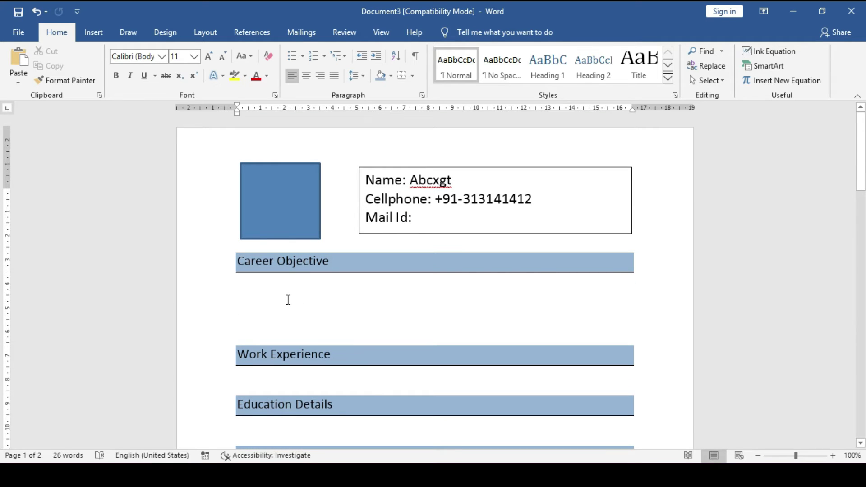
Add a blank line below the Education Details heading
scroll(290, 297, down, 3)
scroll(266, 301, down, 2)
click(255, 301)
click(317, 310)
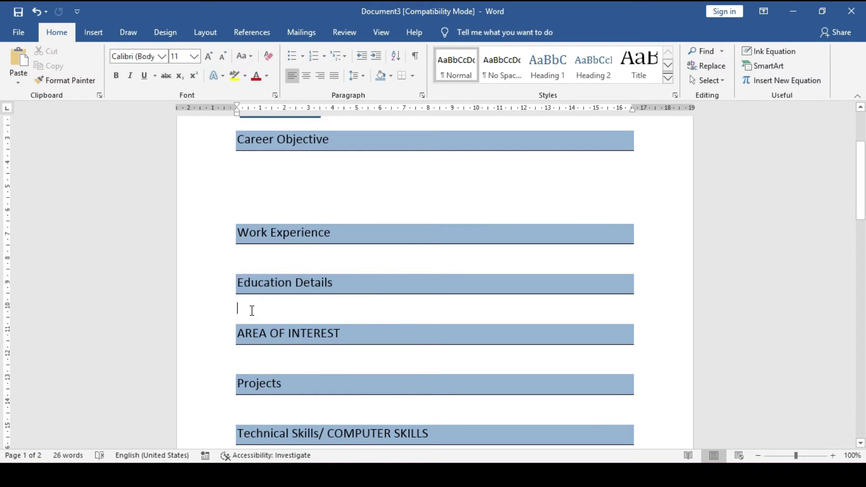
key(Return)
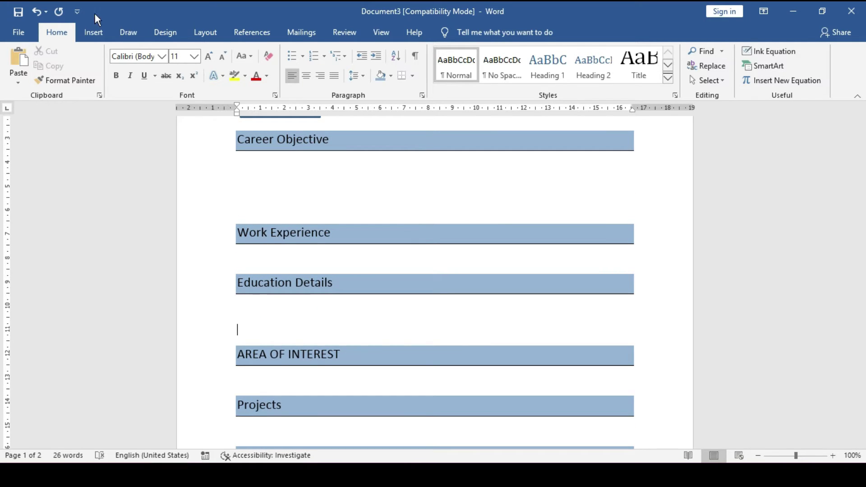
Insert a six-column, seven-row table below Education Details
click(95, 33)
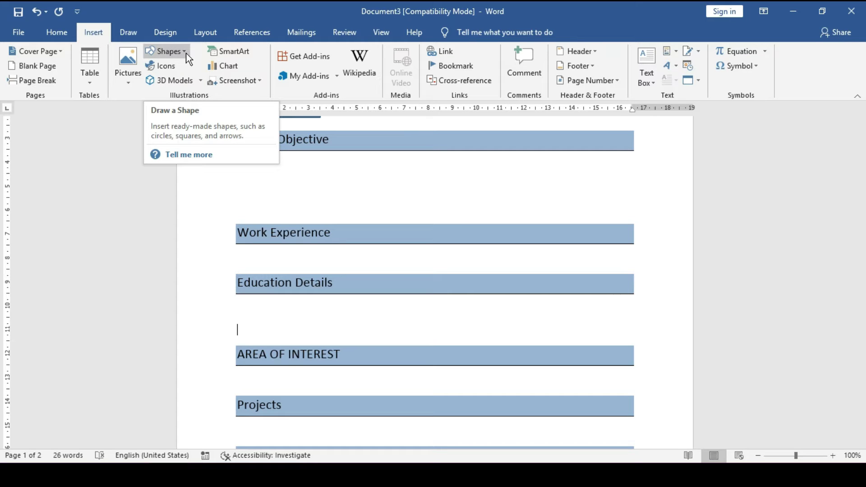
click(93, 85)
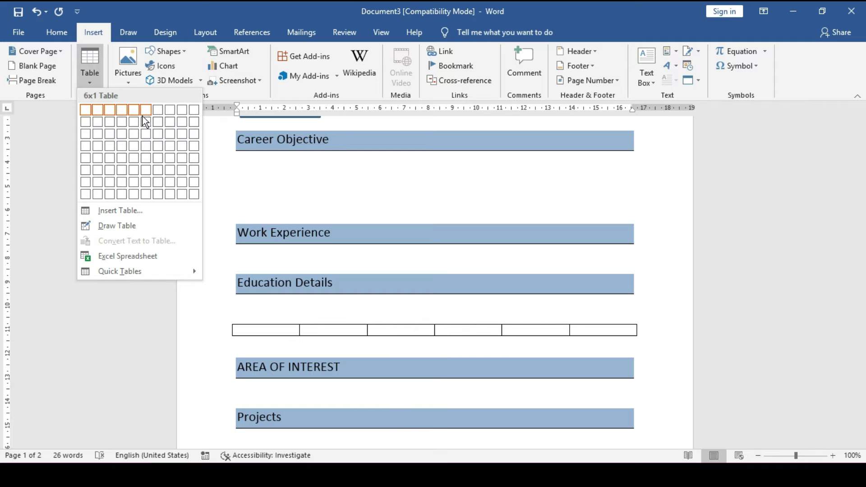
click(146, 181)
click(436, 332)
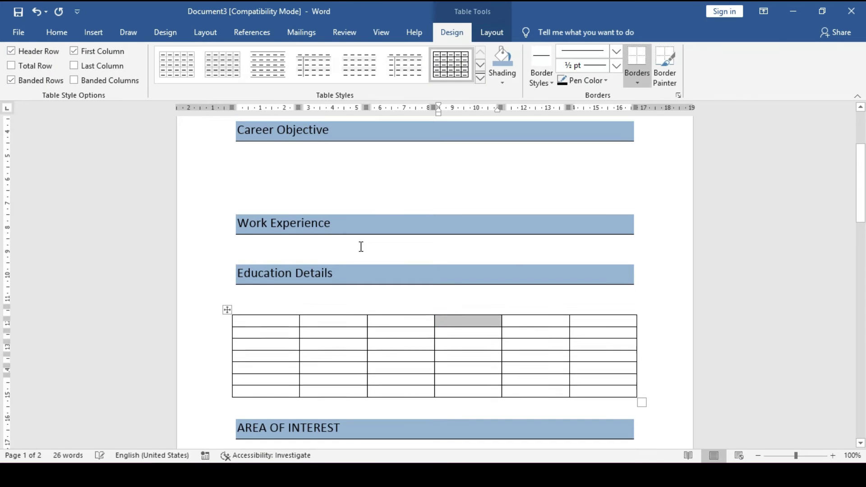
Apply bullets to the line under AREA OF INTEREST, then undo them
scroll(334, 232, down, 6)
click(252, 314)
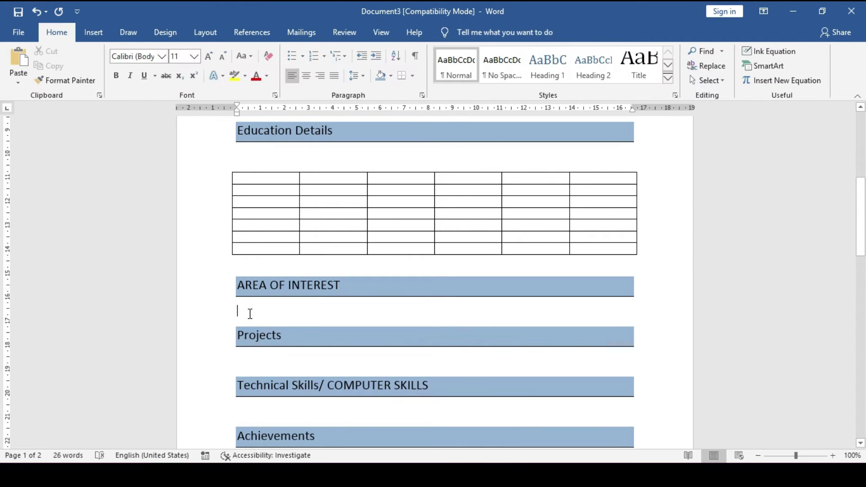
click(293, 55)
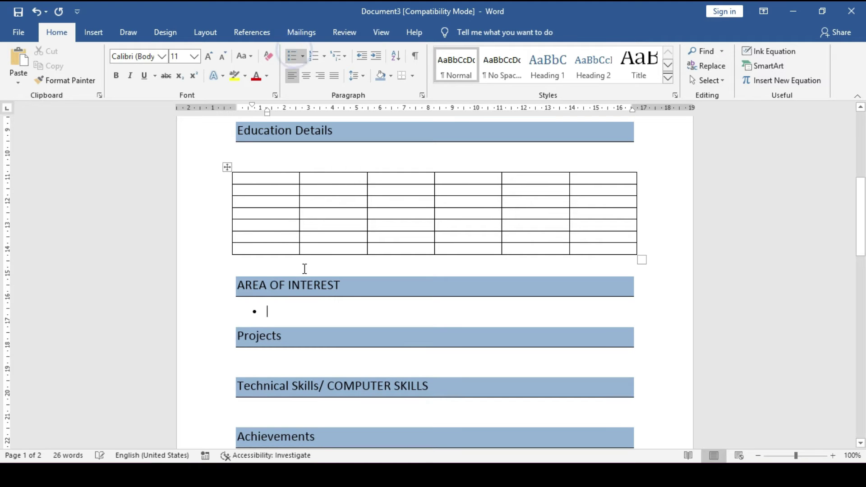
key(ctrl+z)
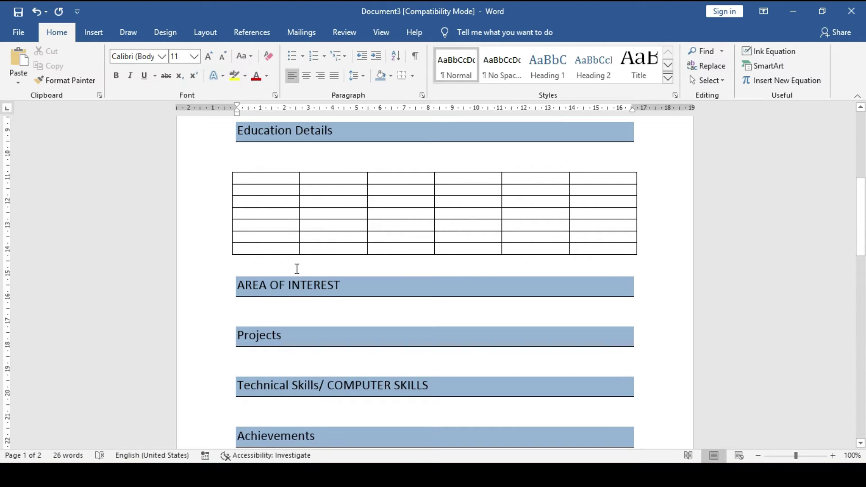
scroll(299, 220, up, 6)
scroll(316, 225, up, 4)
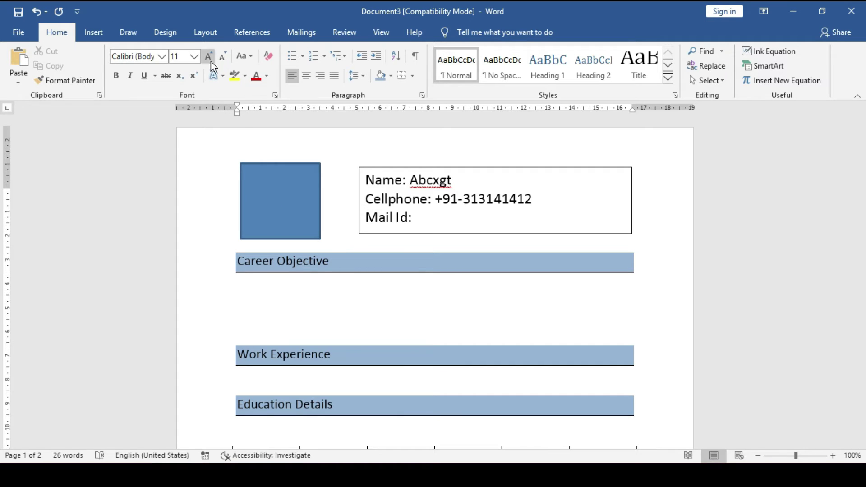
Apply a double-line Box page border to the whole document and review the pages
click(167, 32)
click(830, 79)
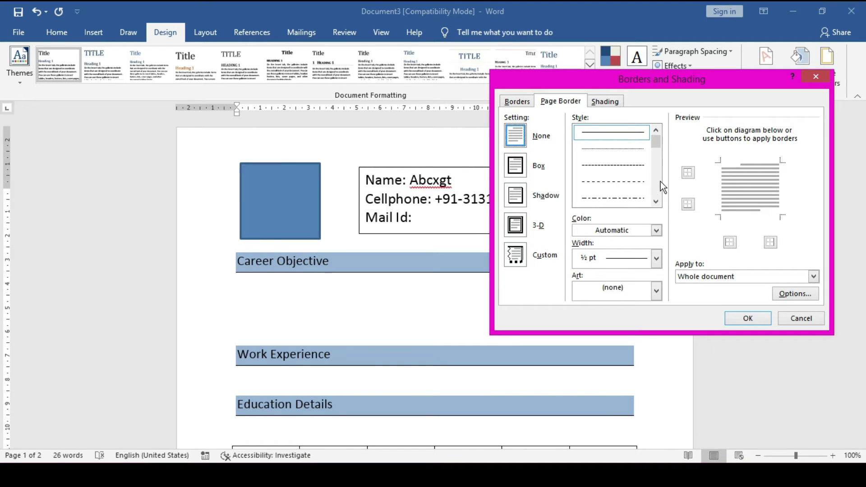
click(660, 203)
click(661, 202)
click(660, 203)
click(661, 203)
click(615, 148)
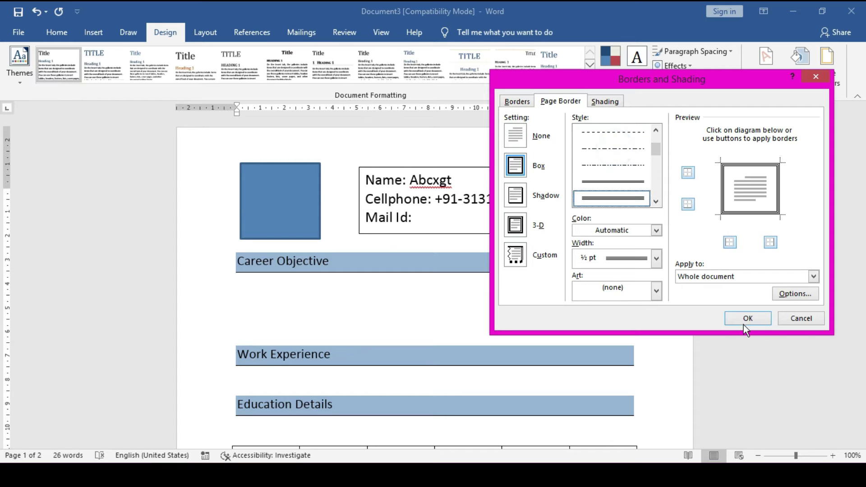
click(745, 318)
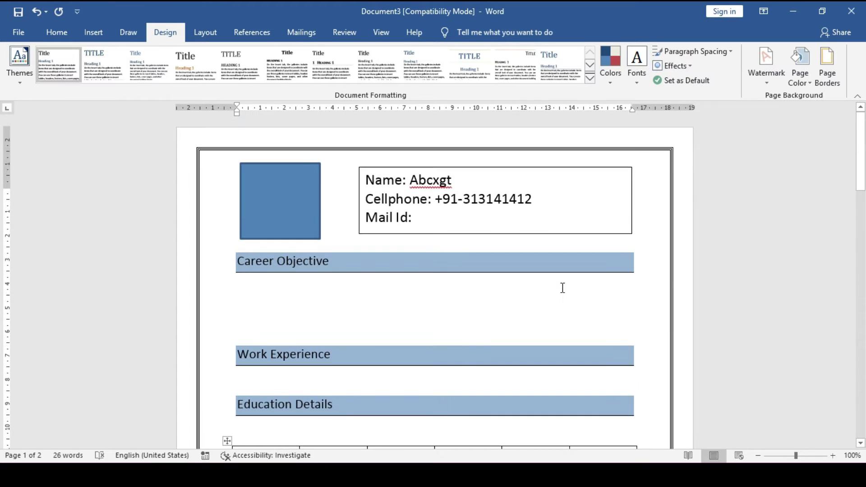
scroll(562, 279, down, 3)
scroll(563, 274, down, 5)
scroll(559, 280, down, 4)
scroll(553, 284, down, 4)
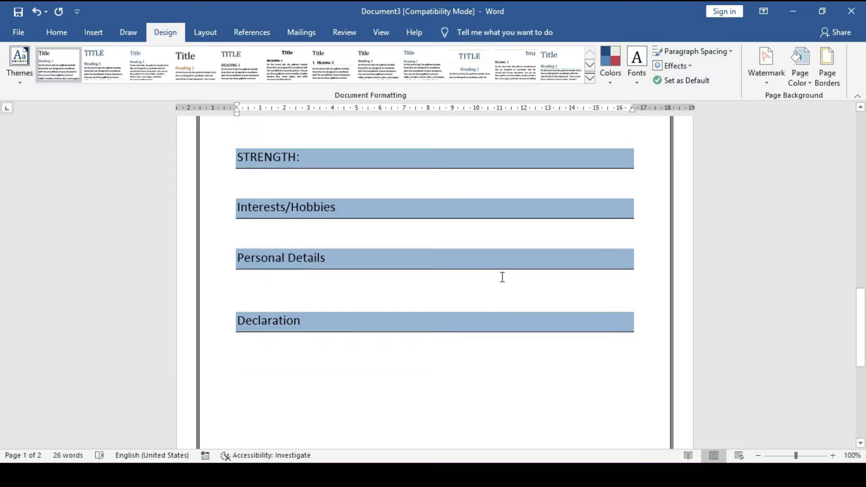
scroll(501, 276, down, 2)
scroll(455, 284, down, 6)
scroll(454, 284, up, 8)
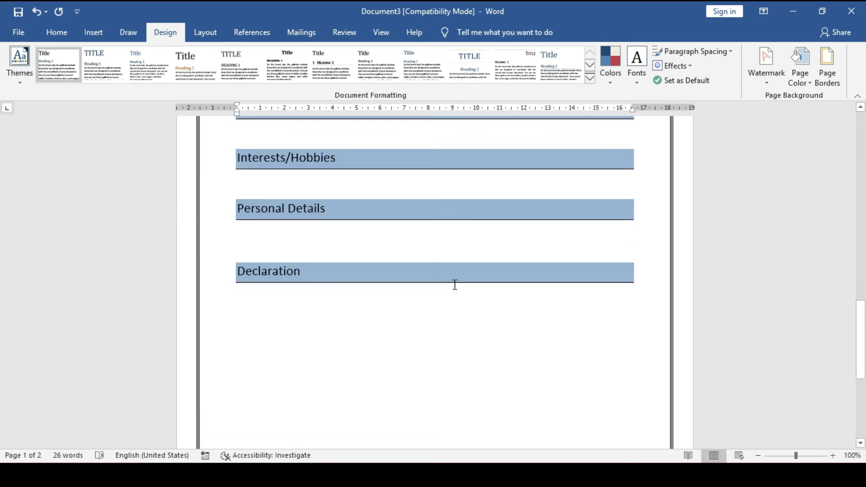
scroll(454, 284, up, 8)
scroll(455, 284, up, 8)
scroll(455, 284, up, 5)
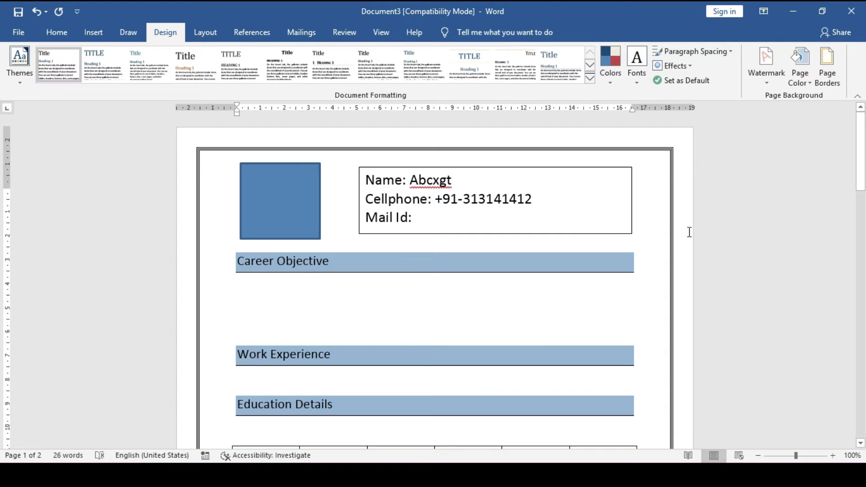
Close Document3, discarding its unsaved changes
click(851, 14)
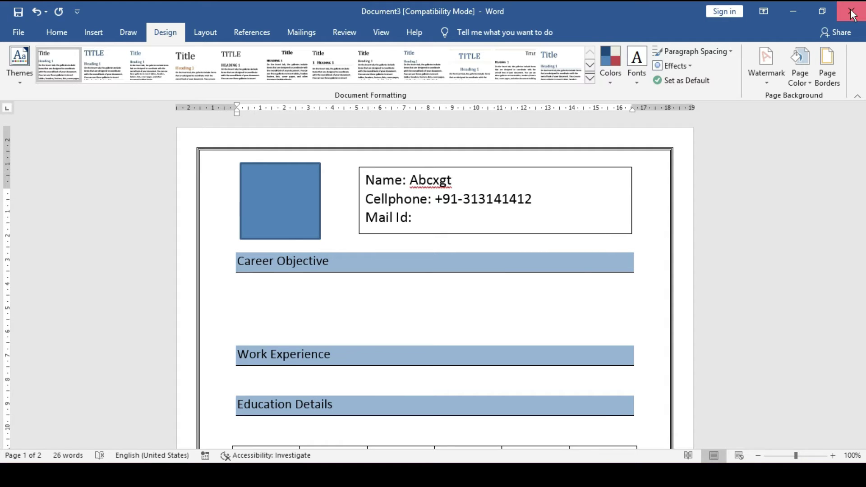
click(443, 264)
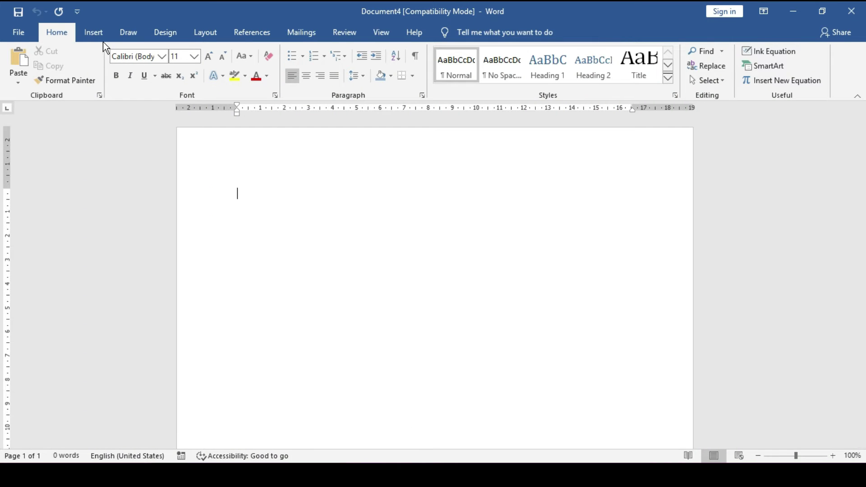
Draw a rectangle from the page's top-left corner stretched to full page height
click(93, 33)
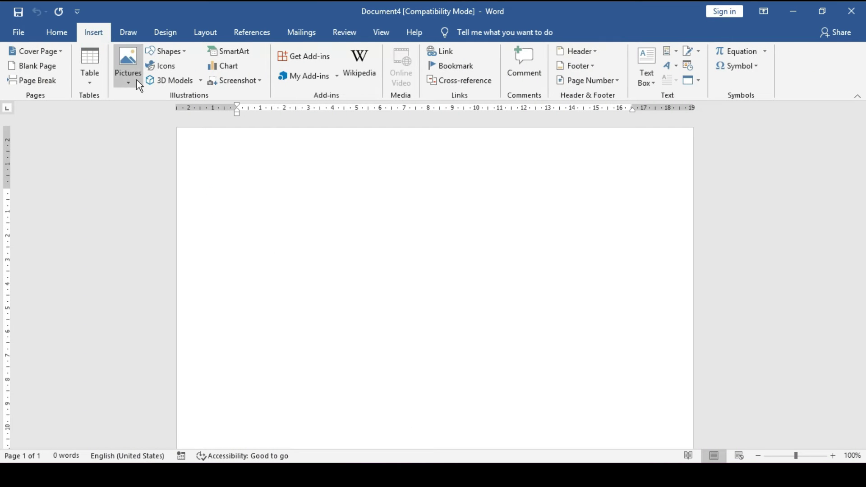
click(186, 51)
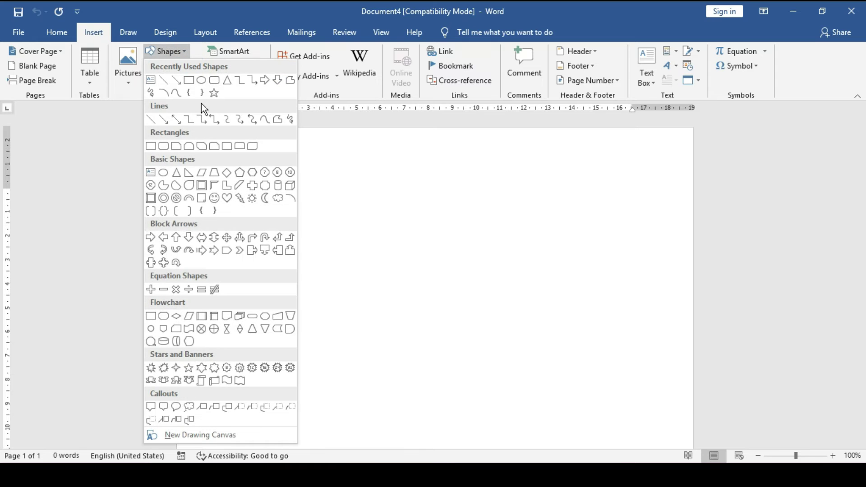
click(189, 81)
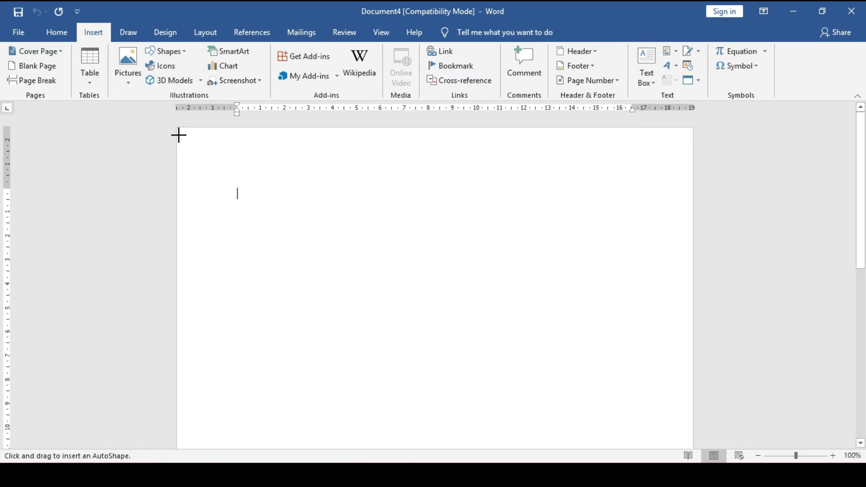
mouse_move(177, 128)
mouse_down()
mouse_move(361, 449)
mouse_move(385, 449)
mouse_up()
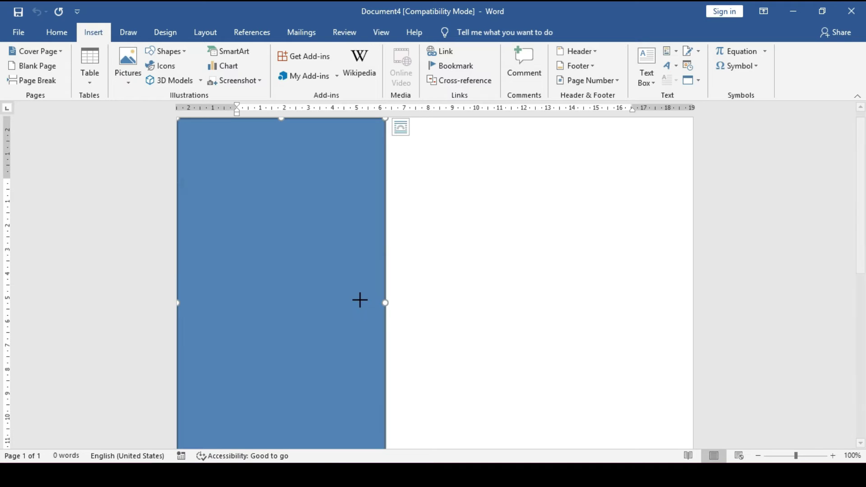
scroll(342, 288, down, 4)
scroll(307, 266, down, 5)
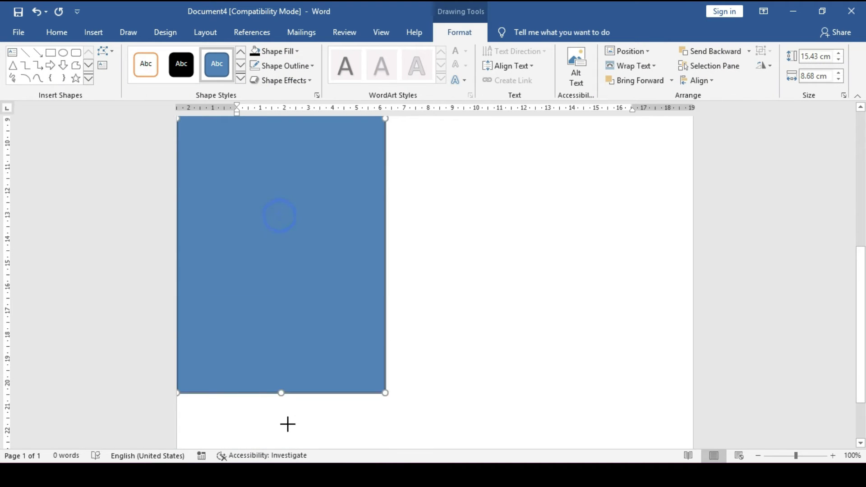
drag(281, 214, 286, 450)
scroll(374, 300, down, 3)
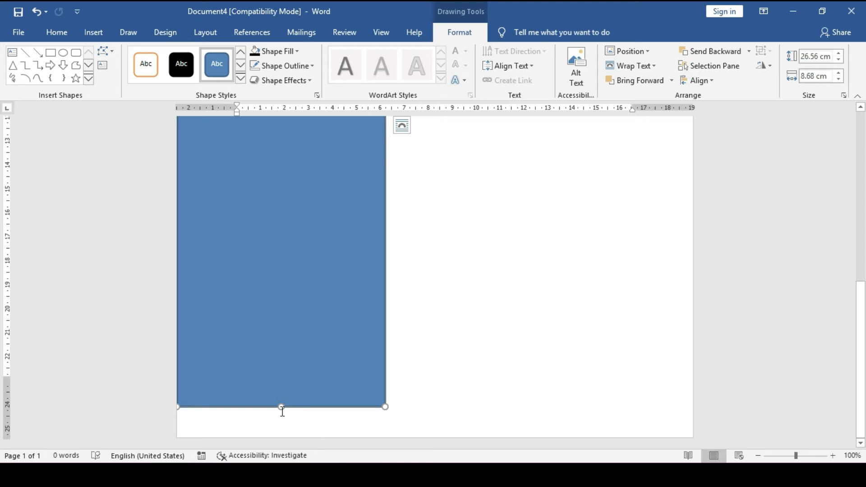
drag(283, 411, 285, 438)
scroll(468, 293, up, 5)
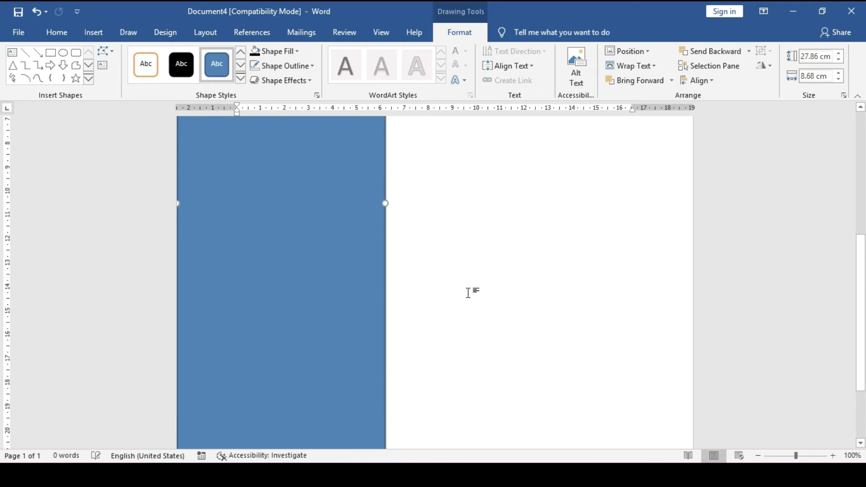
scroll(468, 293, up, 3)
Remove the rectangle's outline and fill it dark navy
click(448, 274)
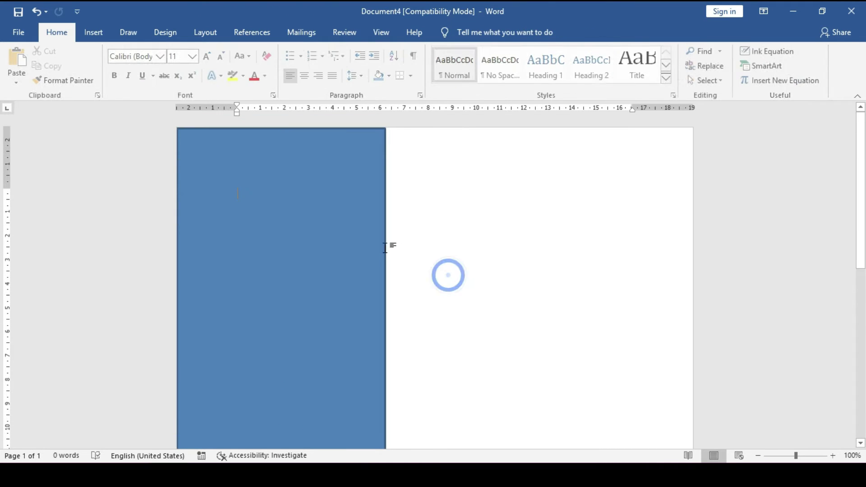
click(306, 203)
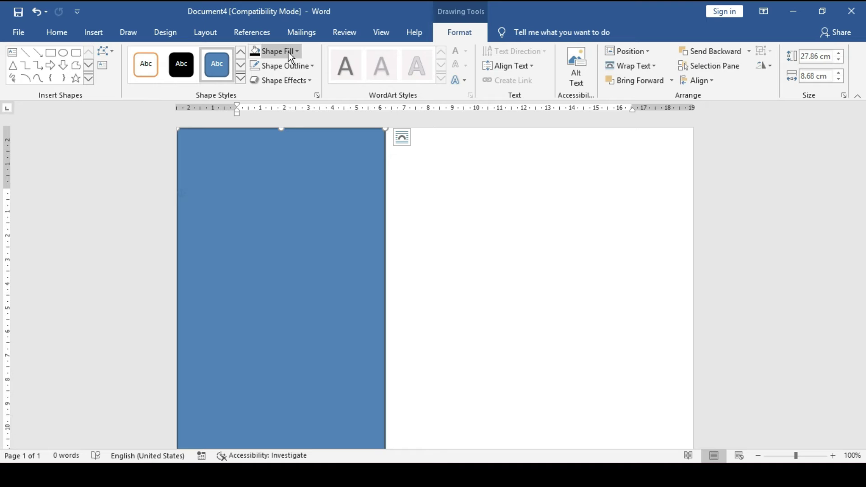
click(310, 67)
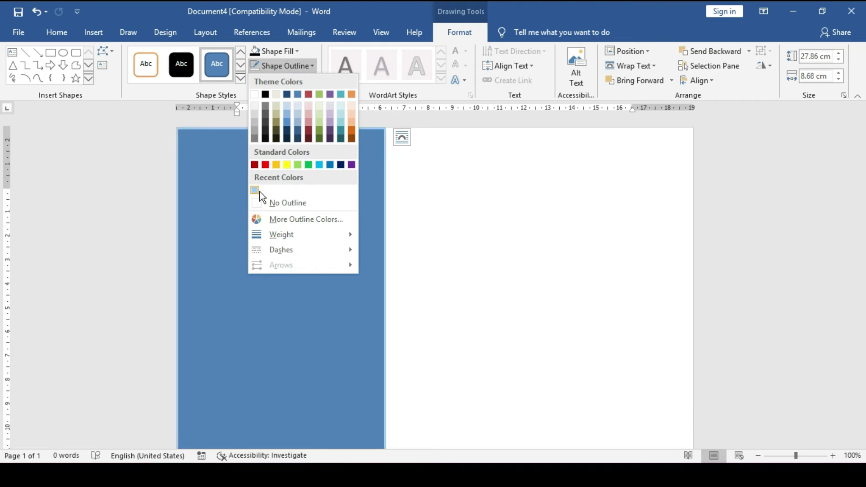
click(272, 202)
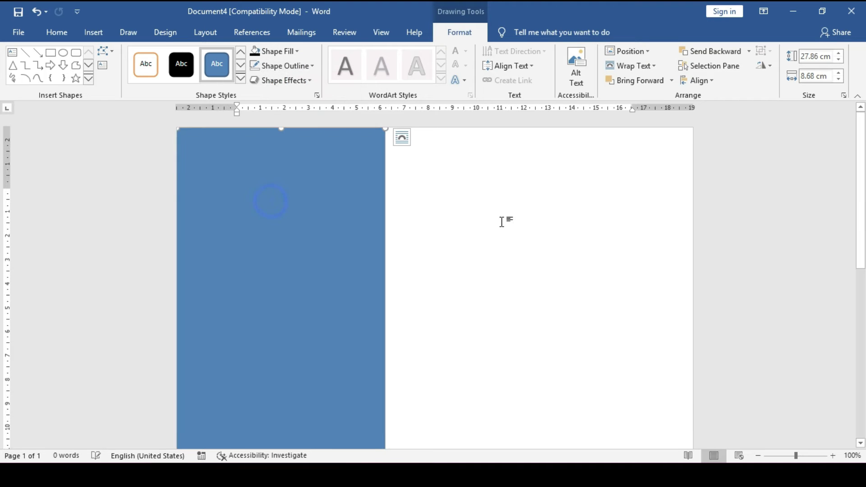
click(296, 51)
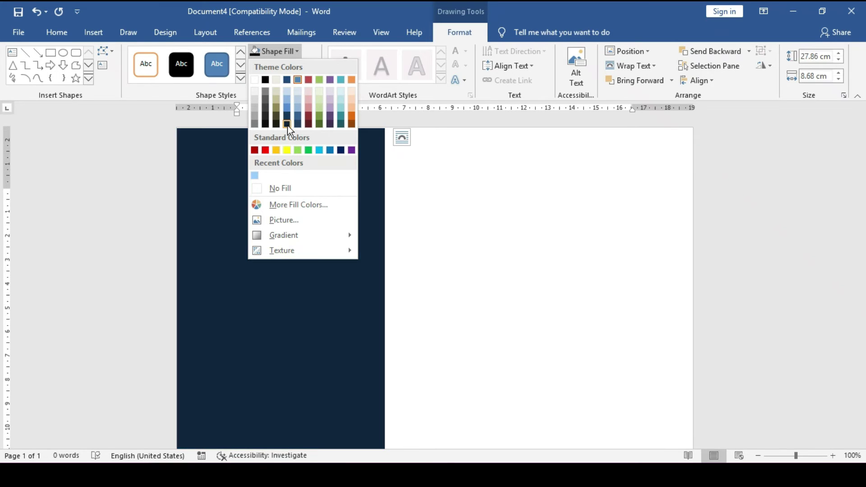
click(341, 153)
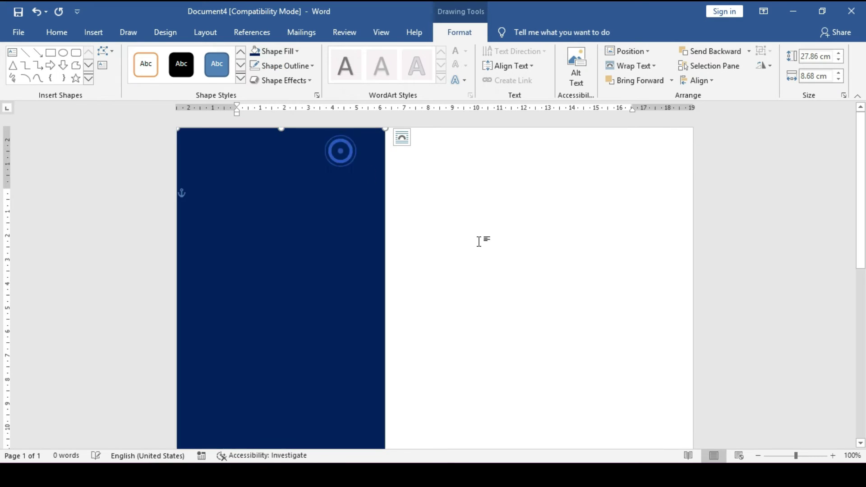
click(487, 248)
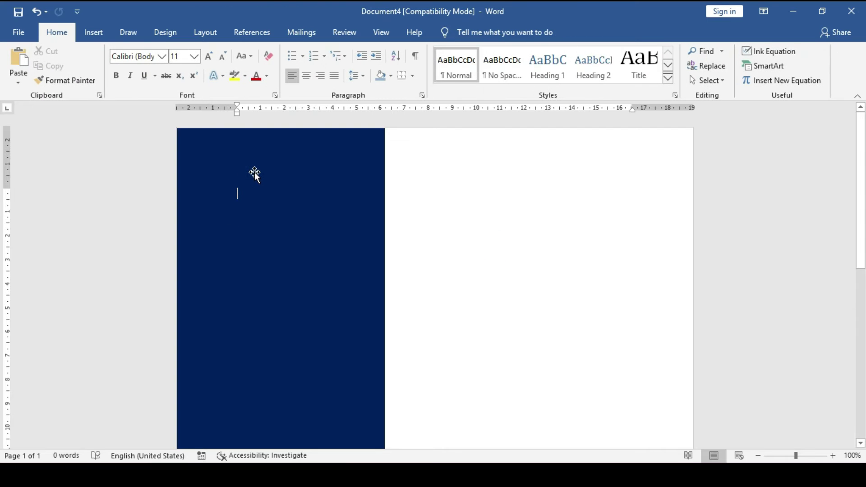
Draw an oval near the top of the navy sidebar
click(93, 32)
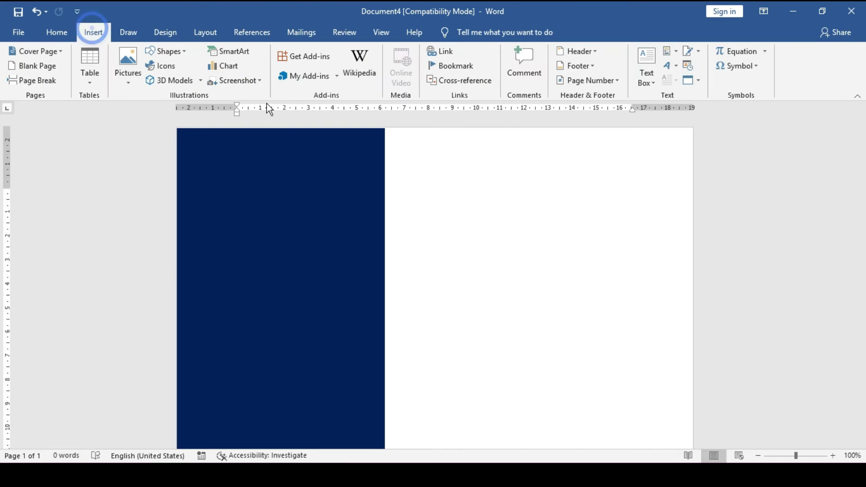
click(182, 51)
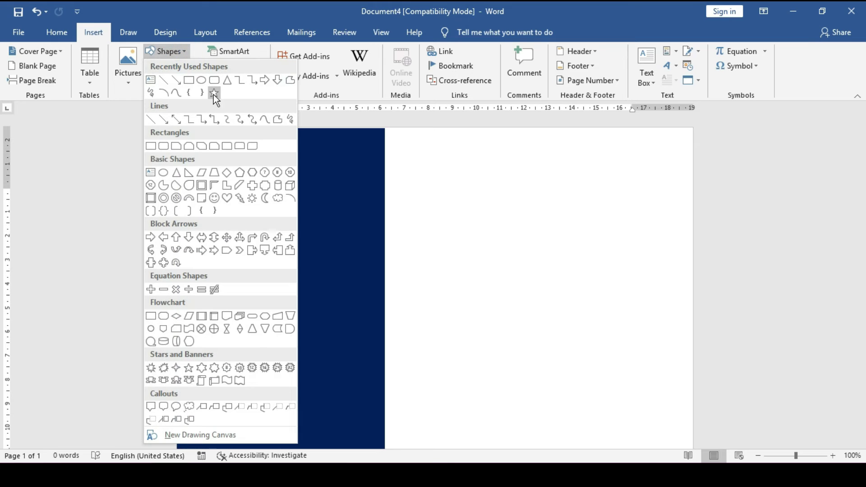
click(203, 86)
drag(209, 150, 342, 238)
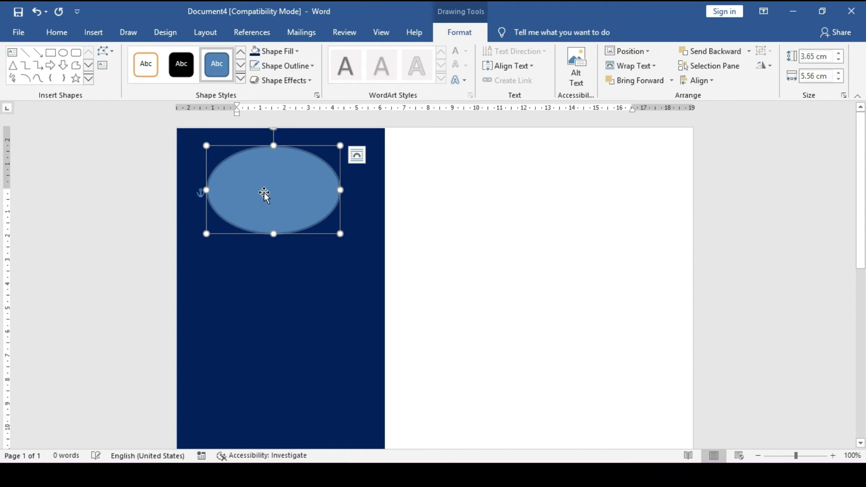
Give the oval a white-fill preset style and remove its outline
click(297, 51)
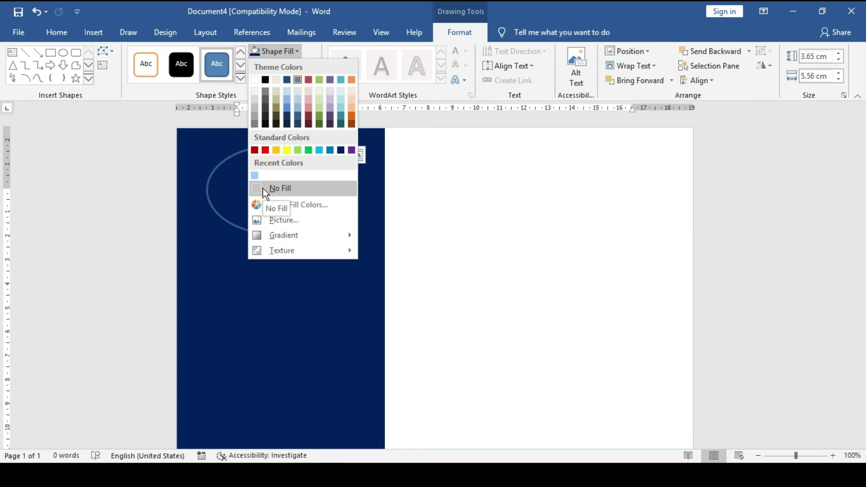
click(239, 79)
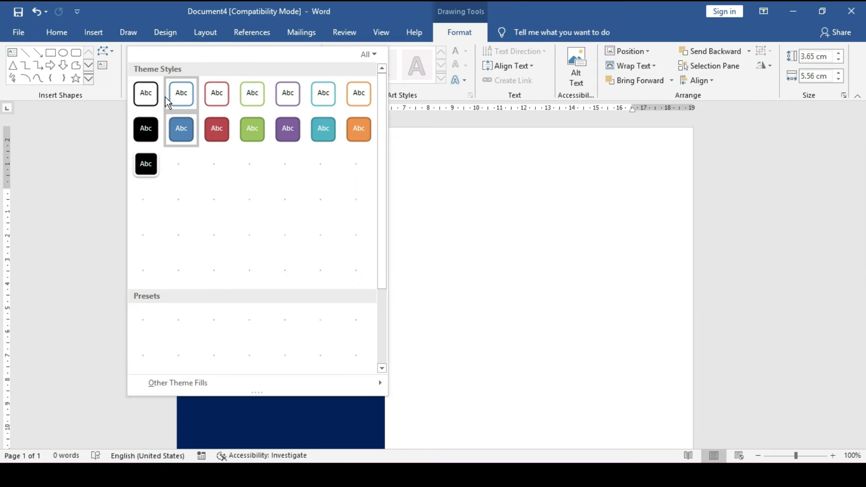
click(146, 94)
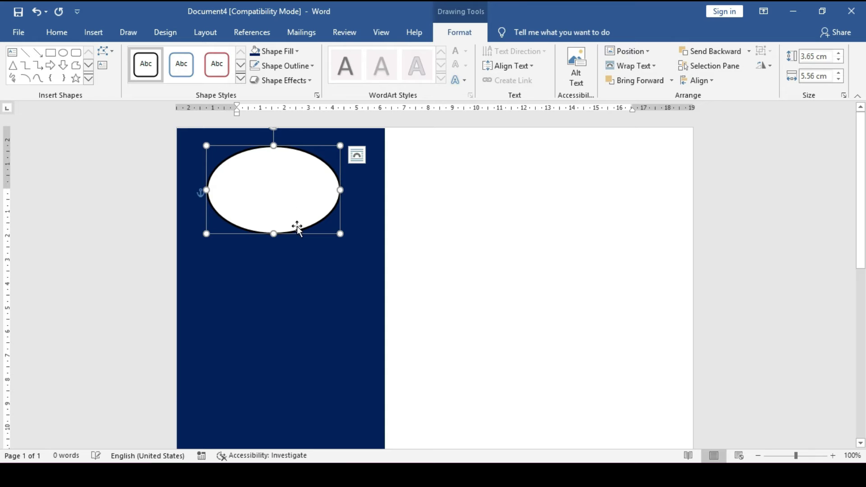
click(297, 51)
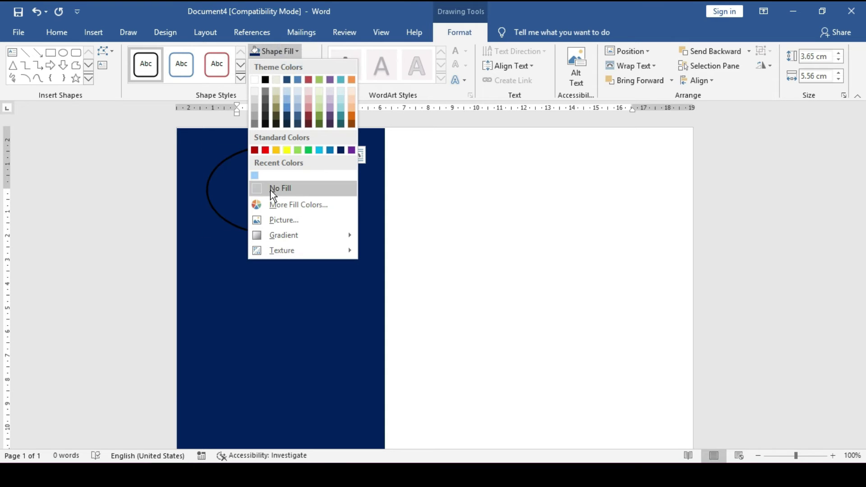
click(306, 50)
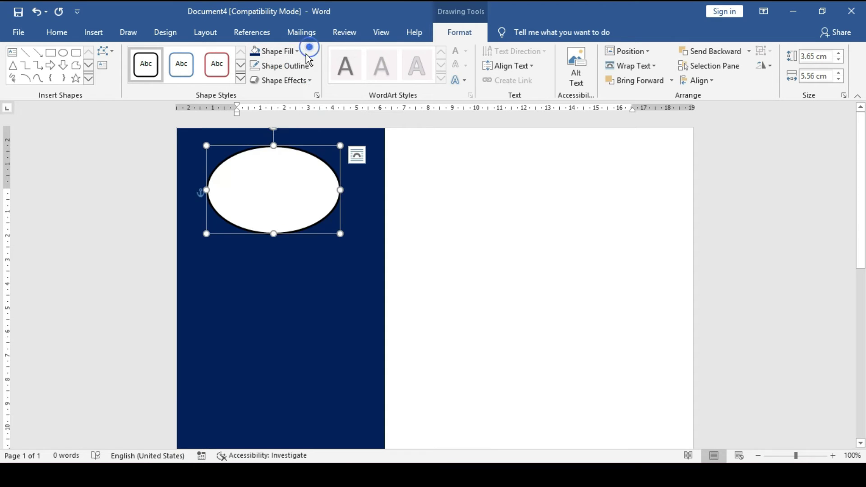
click(312, 66)
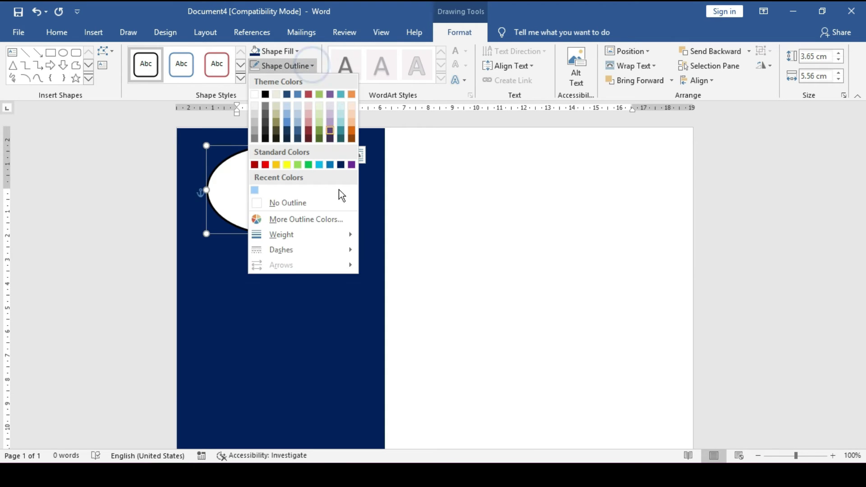
click(287, 203)
click(456, 220)
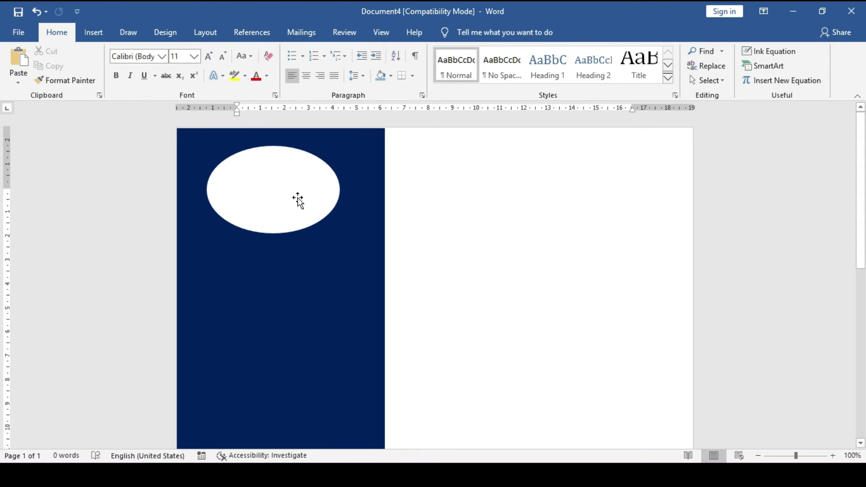
click(230, 275)
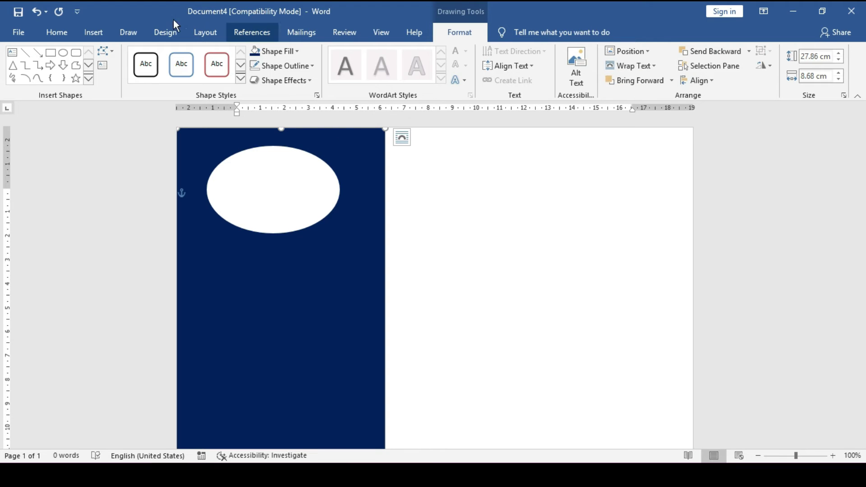
Draw a text box below the white oval and type Contact in it
click(106, 35)
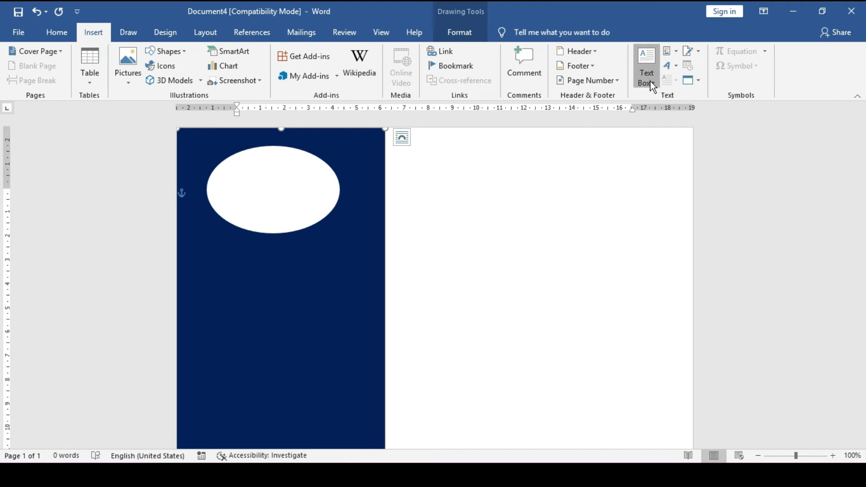
click(646, 72)
click(643, 352)
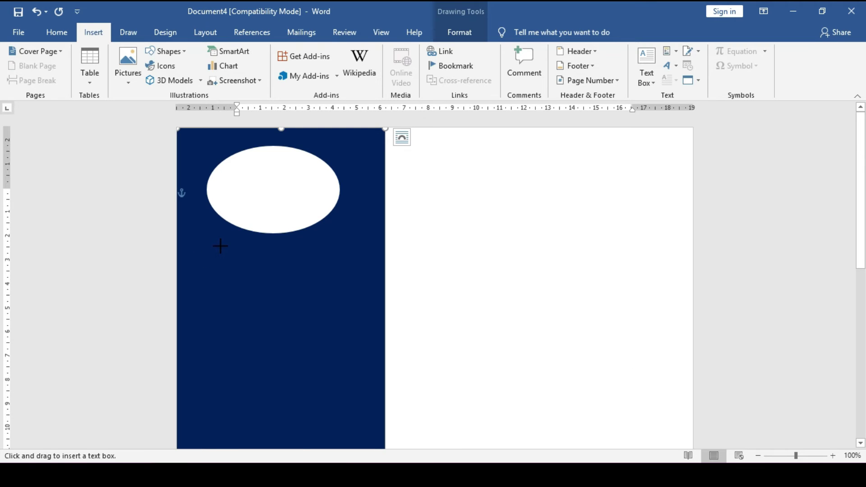
drag(221, 245, 339, 279)
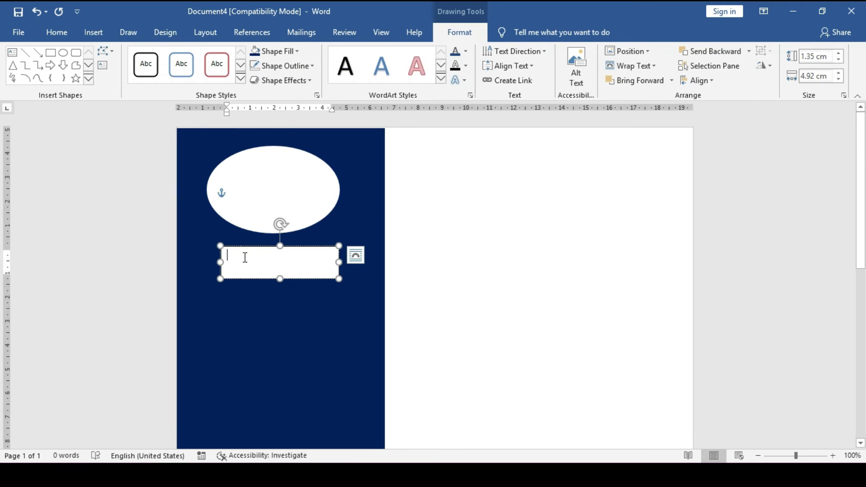
text(ct)
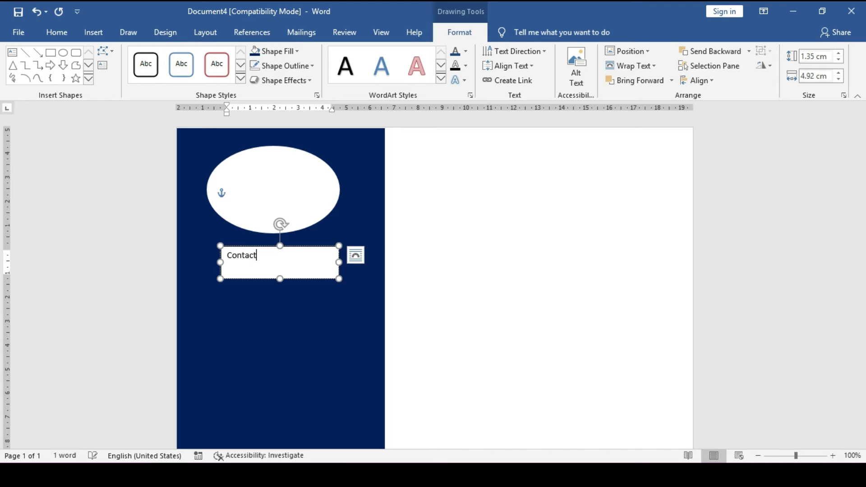
Set the Contact text to 24 pt and narrow the box to fit the word
double_click(266, 254)
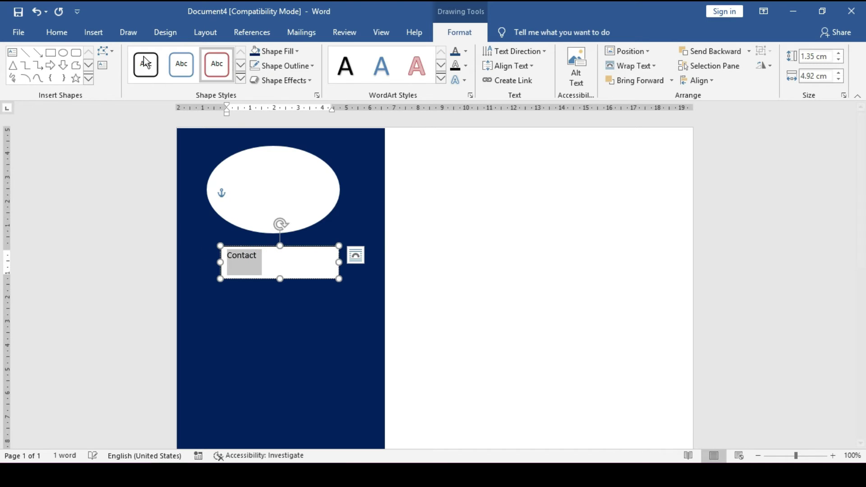
click(57, 33)
click(211, 56)
triple_click(210, 56)
triple_click(211, 56)
click(324, 262)
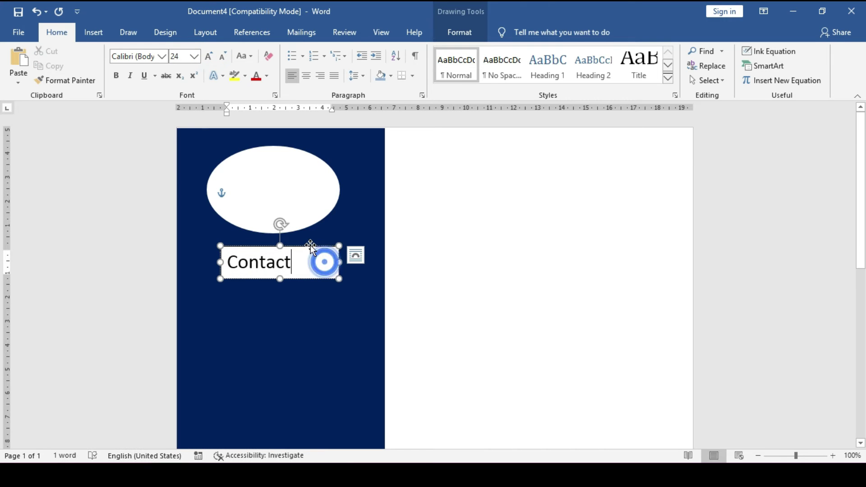
drag(340, 278, 299, 276)
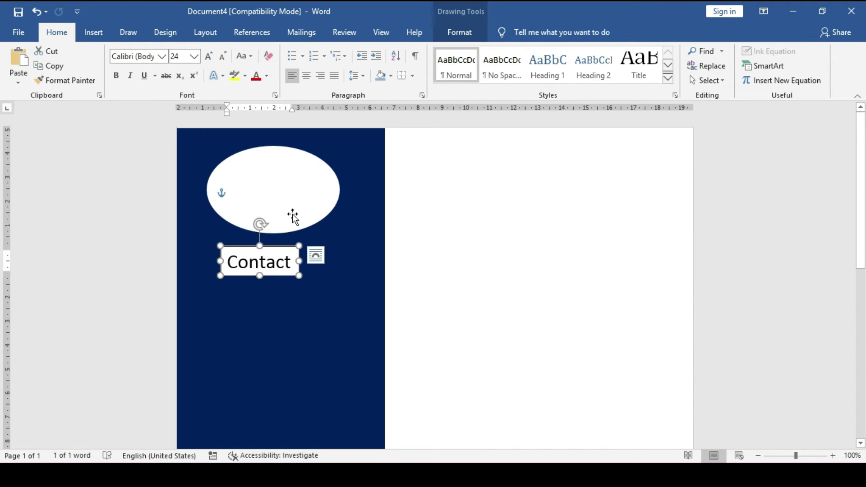
Remove the Contact text box's outline, then compare with the reference résumé image
click(465, 32)
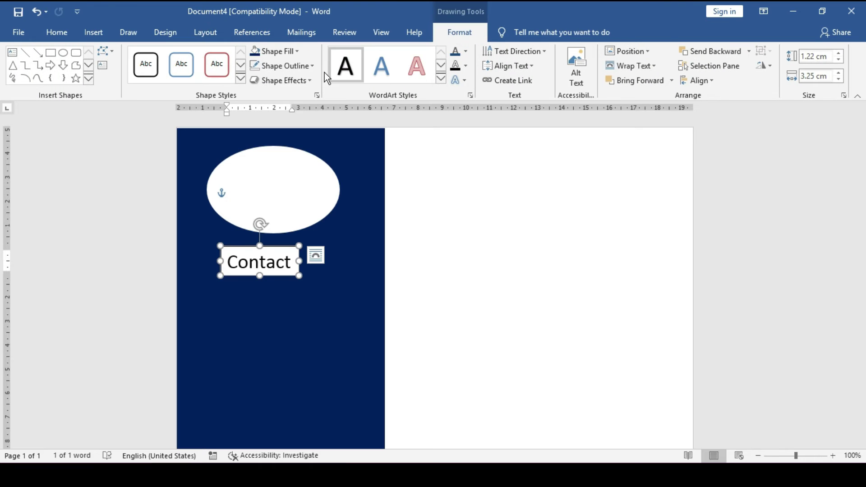
click(312, 66)
click(285, 199)
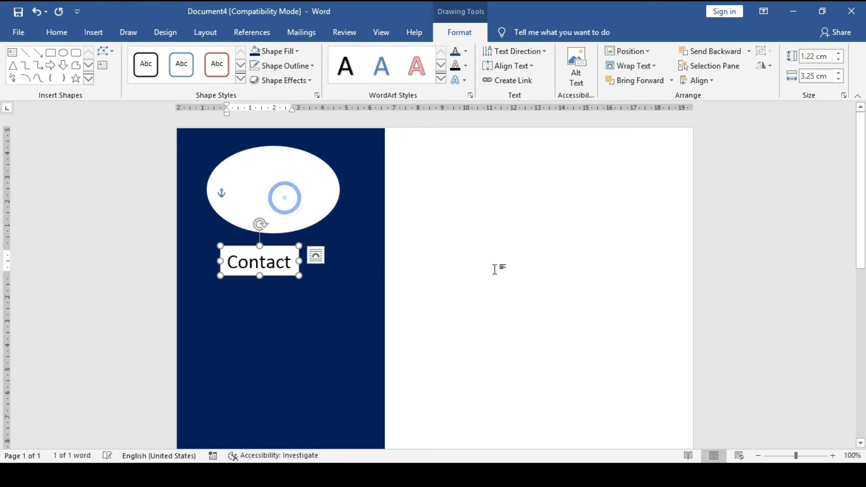
click(495, 269)
key(alt+Tab)
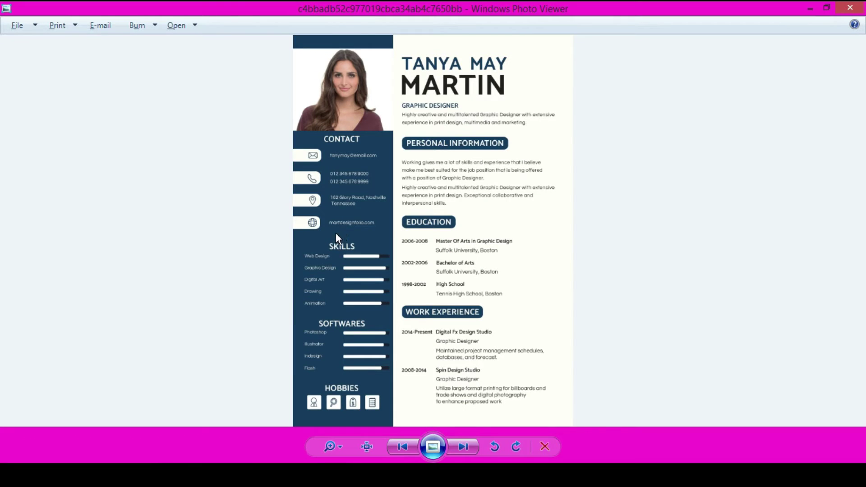
key(alt+Tab)
key(alt+Tab)
key(alt+Tab)
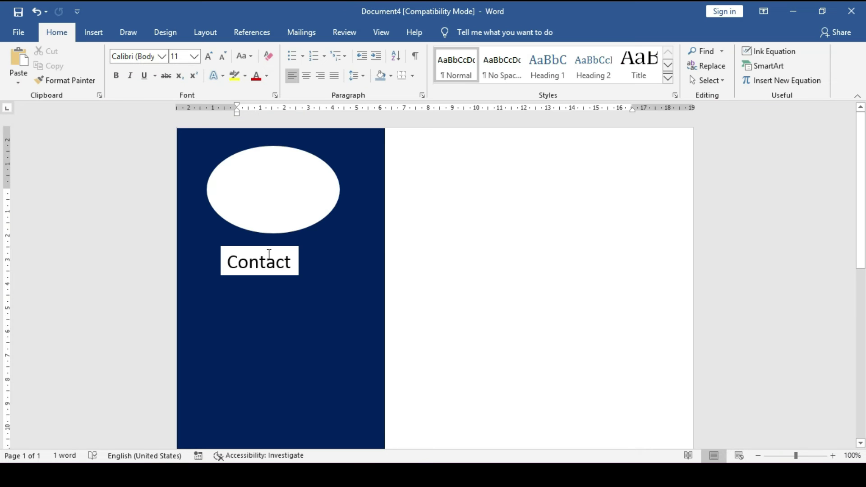
Remove the Contact box's background fill and make its text white
click(276, 256)
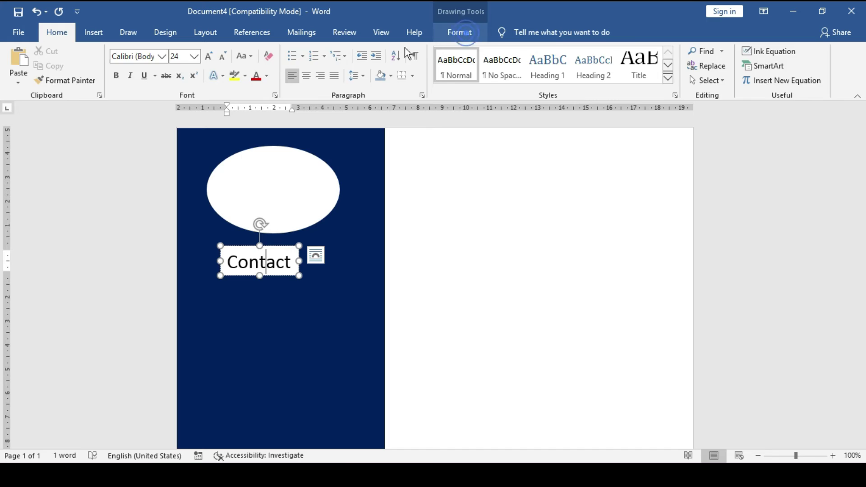
click(294, 50)
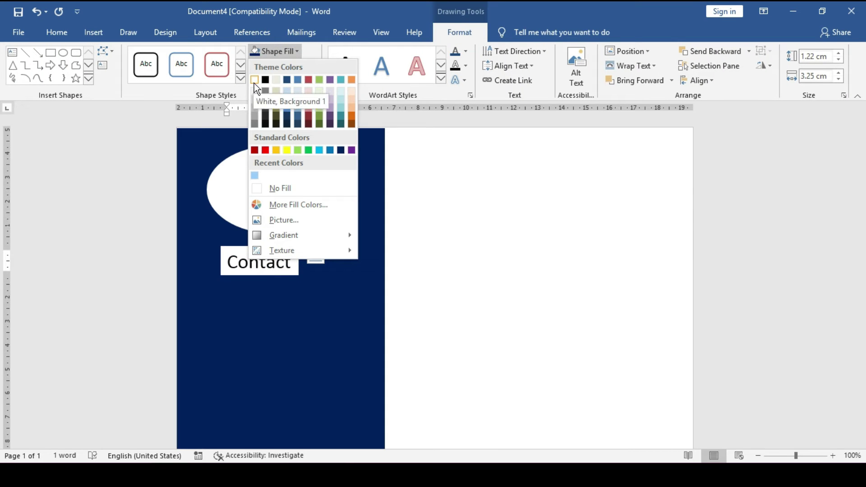
click(274, 188)
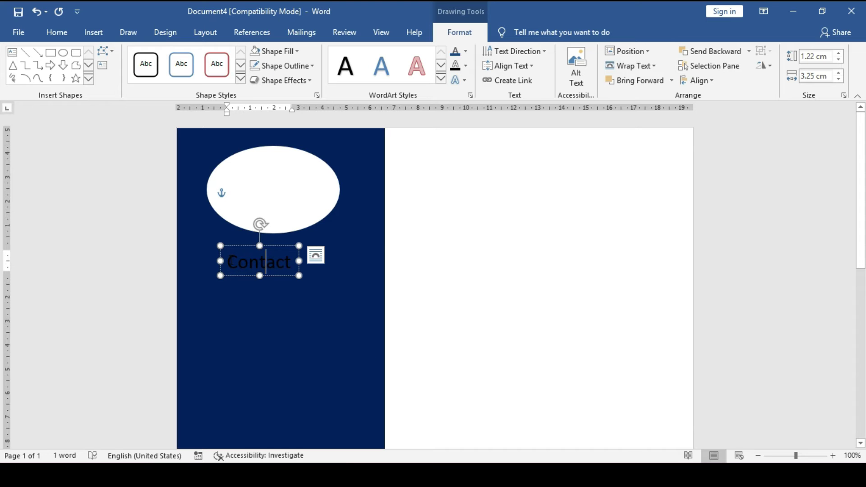
drag(225, 262, 299, 262)
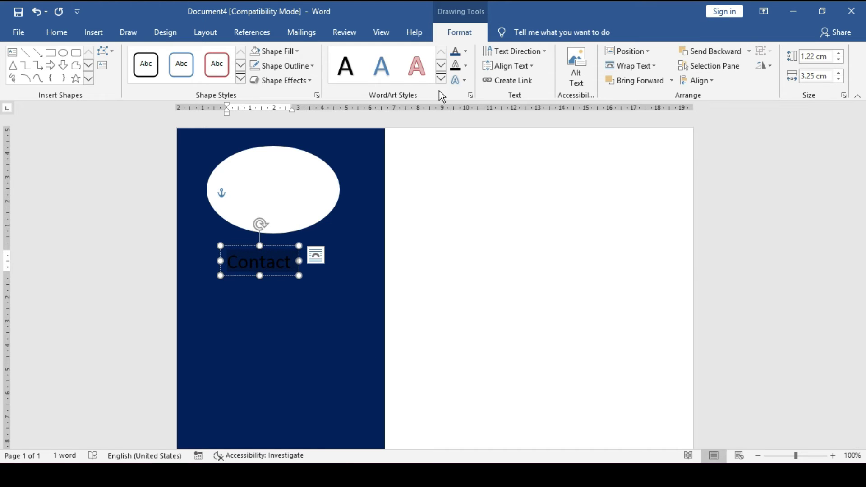
click(465, 51)
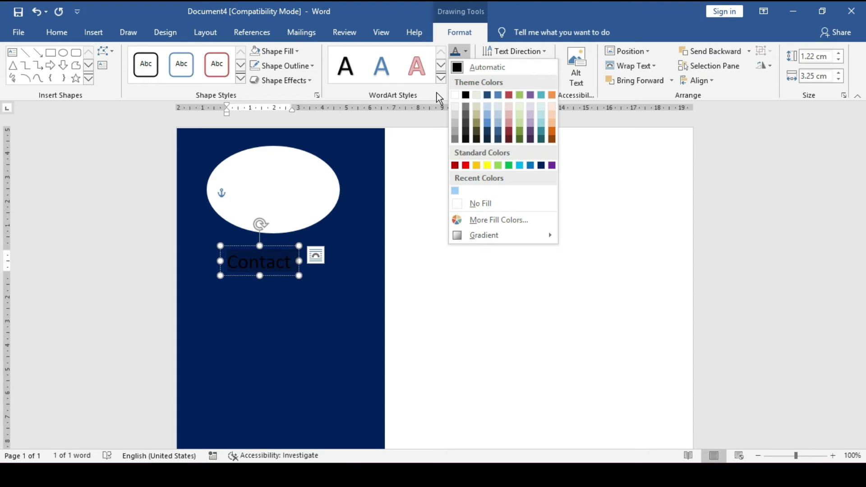
click(455, 95)
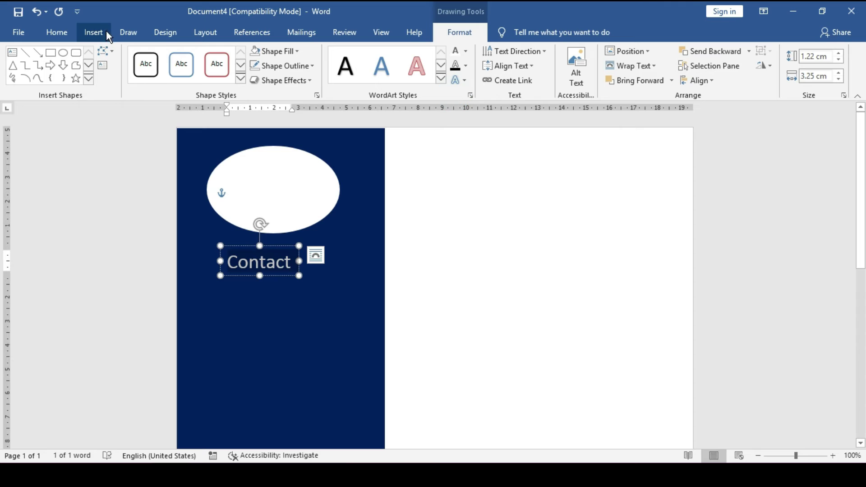
Make Contact bold at 28 pt and widen its box so the word shows fully
click(57, 33)
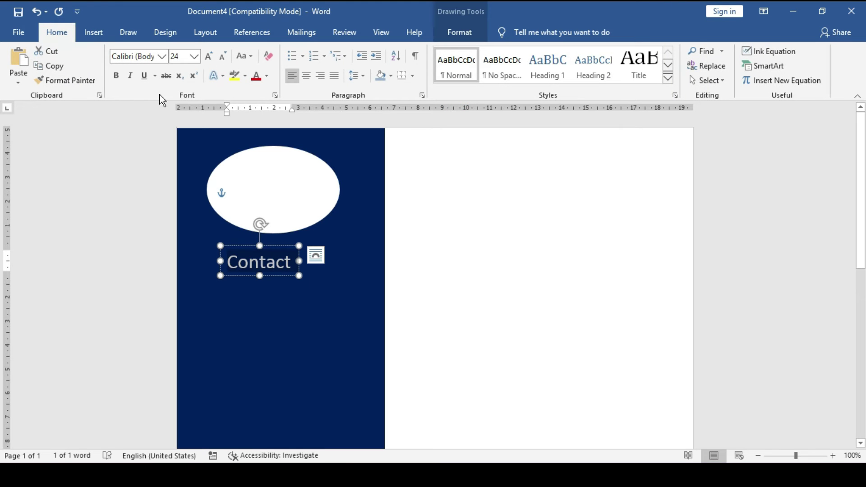
click(116, 75)
click(209, 56)
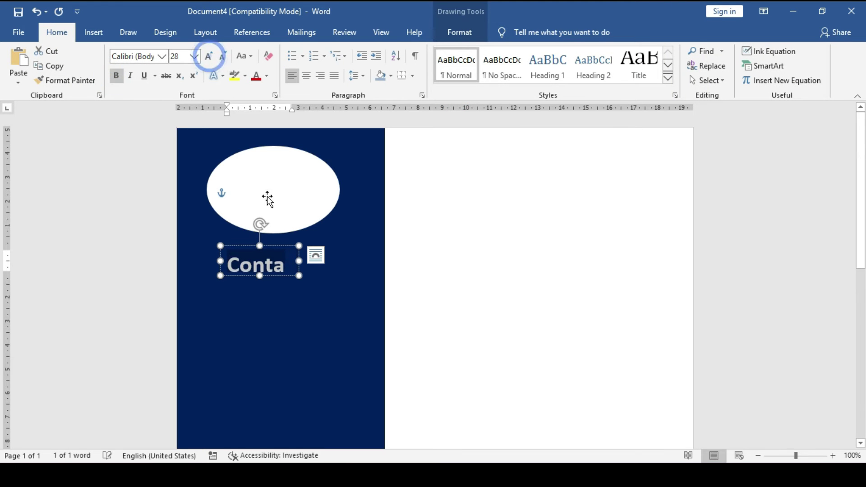
mouse_move(299, 262)
mouse_down()
mouse_move(317, 263)
mouse_move(299, 237)
mouse_up()
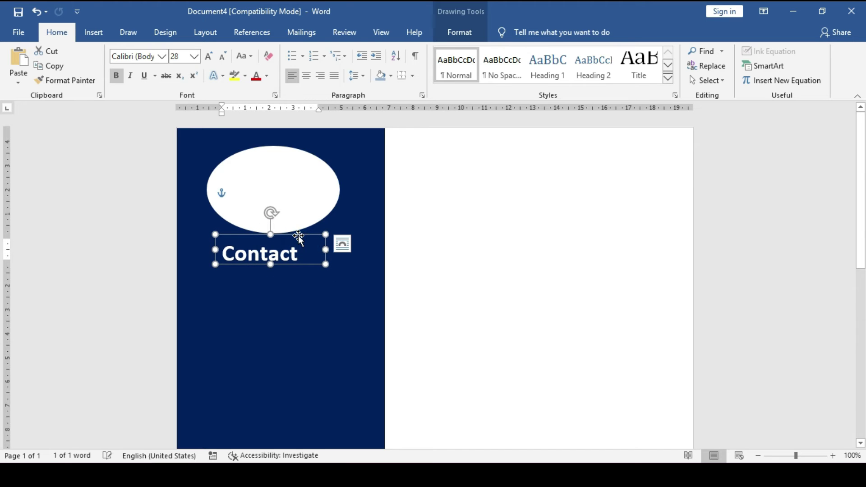
click(350, 259)
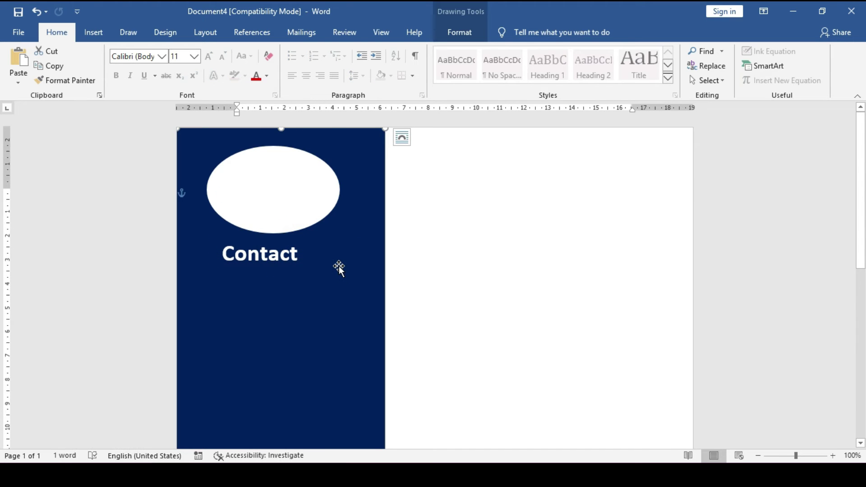
key(alt+Tab)
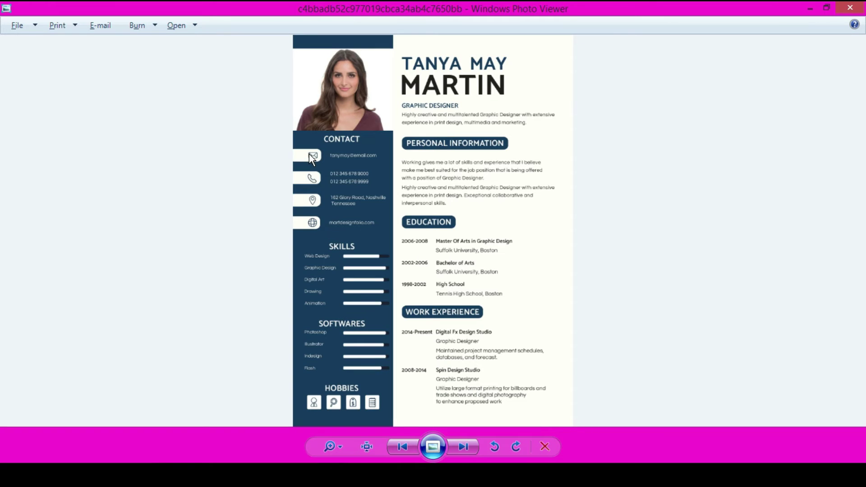
key(alt+Tab)
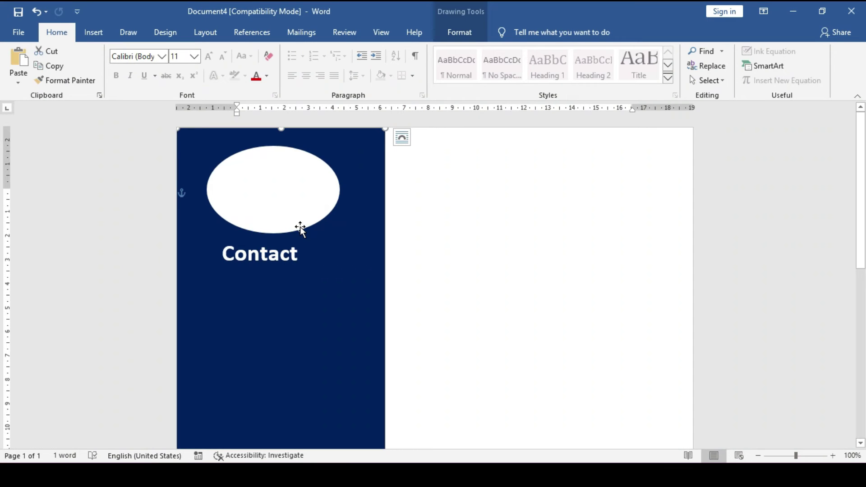
Draw a white rounded rectangle with no outline and move it onto the sidebar under Contact
click(94, 32)
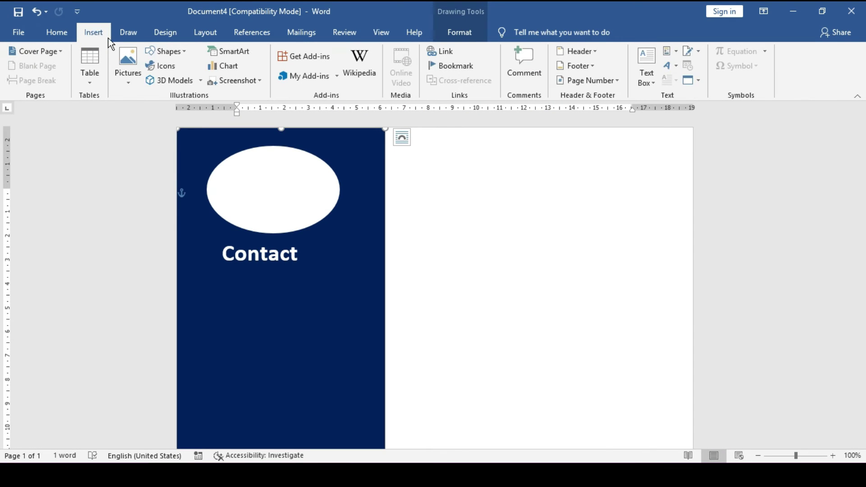
click(184, 52)
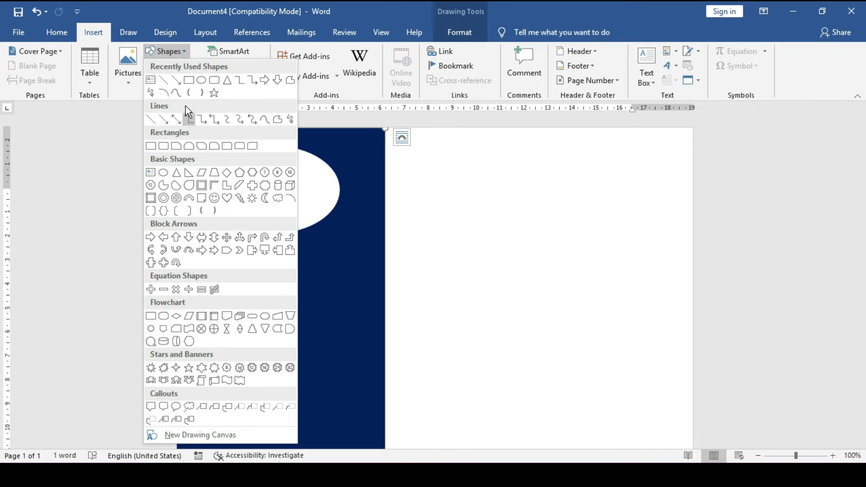
click(213, 84)
mouse_move(441, 227)
mouse_down()
mouse_move(535, 237)
mouse_move(544, 248)
mouse_up()
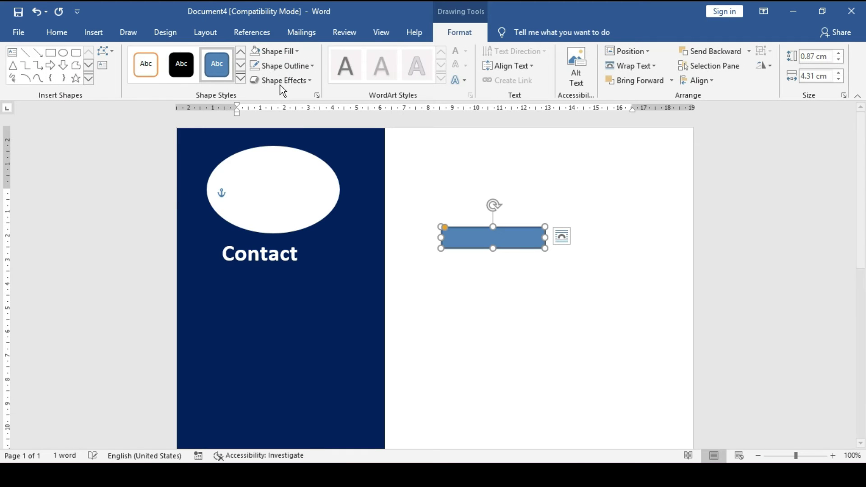
click(299, 50)
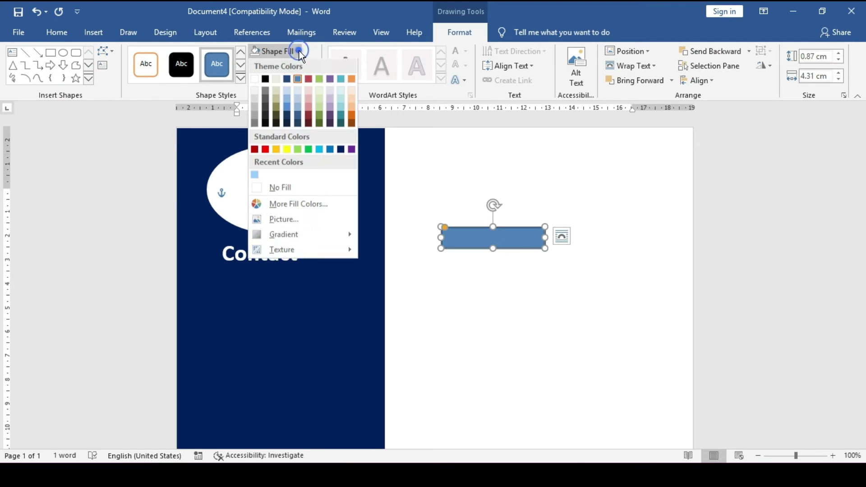
click(253, 80)
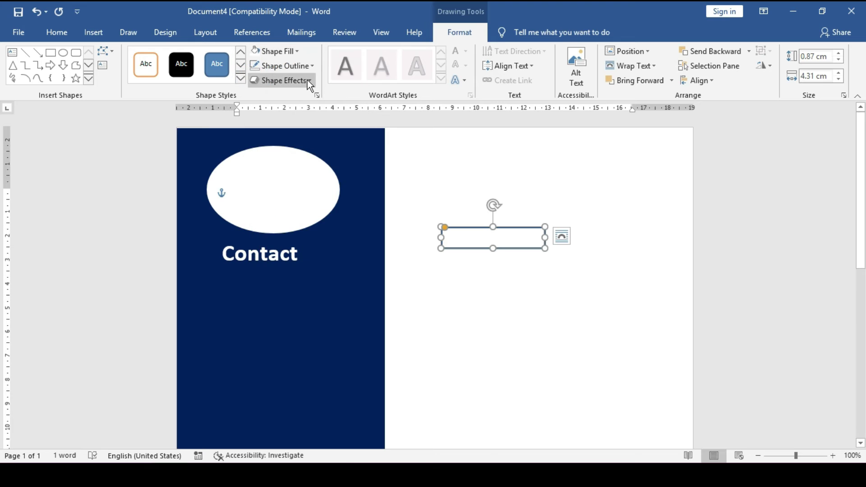
click(313, 67)
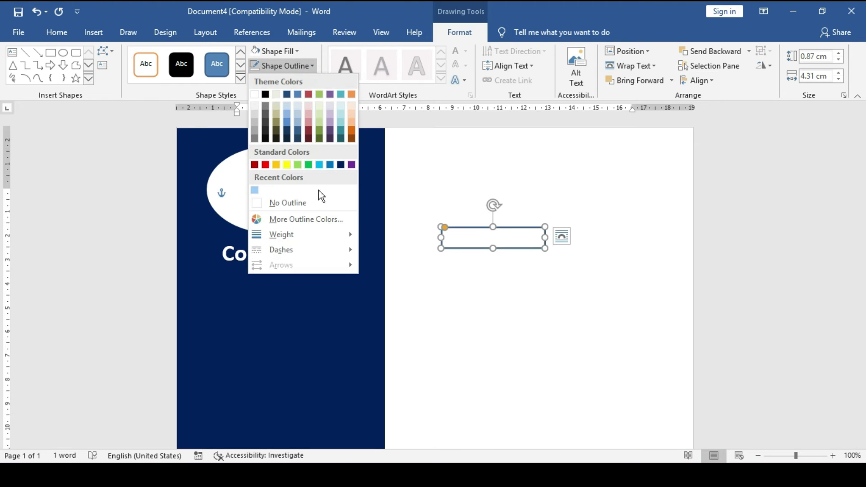
click(280, 200)
drag(521, 239, 202, 286)
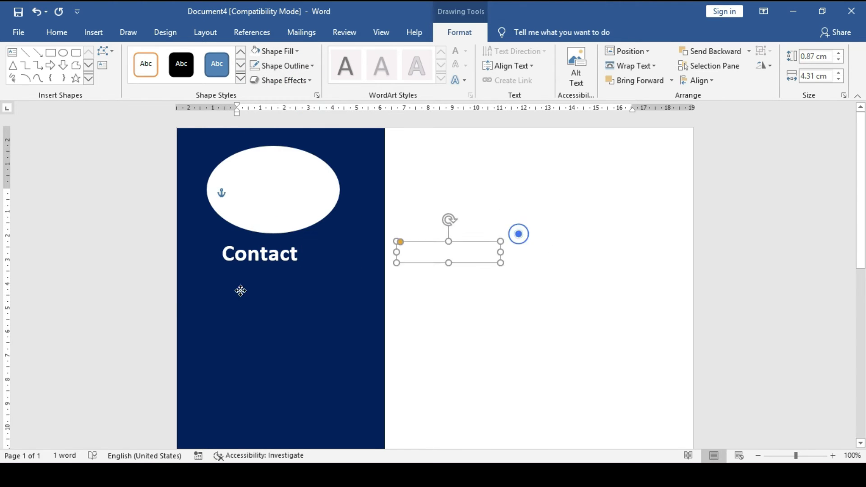
Snug the white bar against the sidebar edge and duplicate it into three stacked bars with Ctrl+D
click(192, 280)
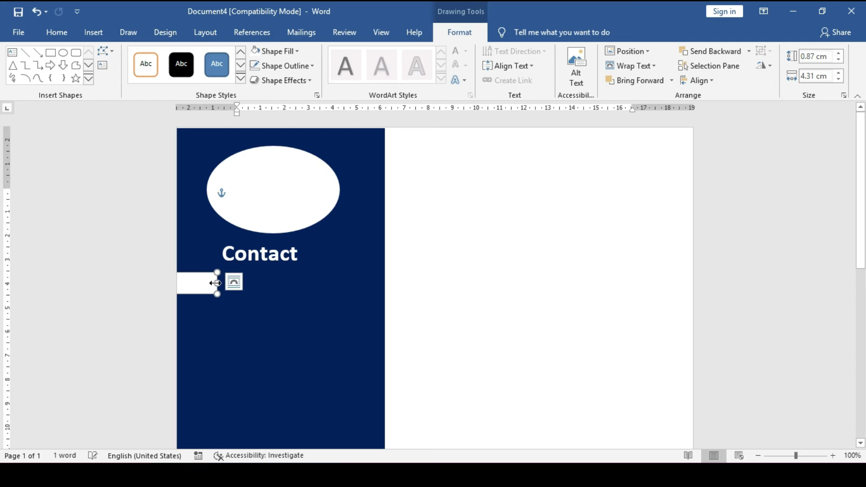
drag(194, 285, 192, 279)
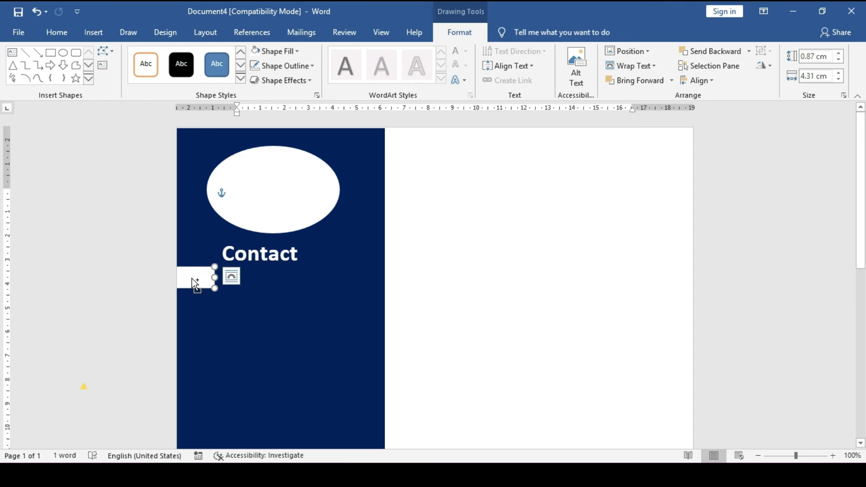
key(ctrl+d)
mouse_move(196, 287)
mouse_down()
mouse_move(188, 313)
mouse_move(197, 347)
mouse_up()
key(ctrl+d)
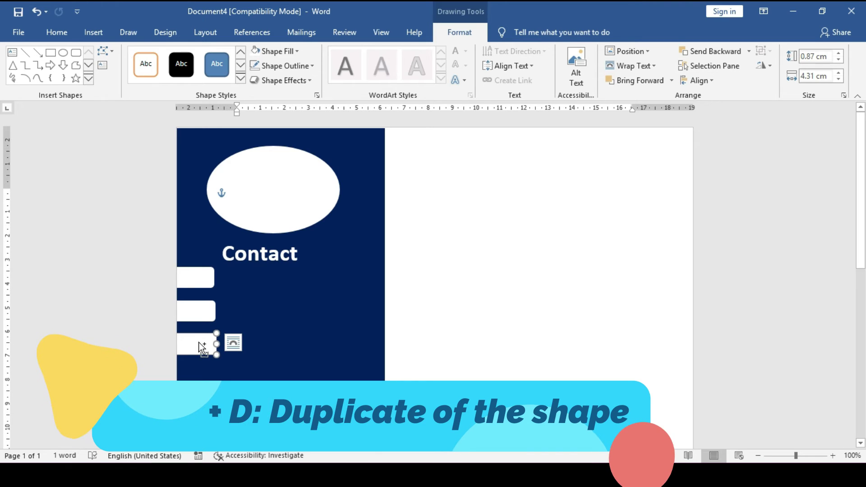
scroll(205, 349, down, 4)
scroll(210, 241, down, 4)
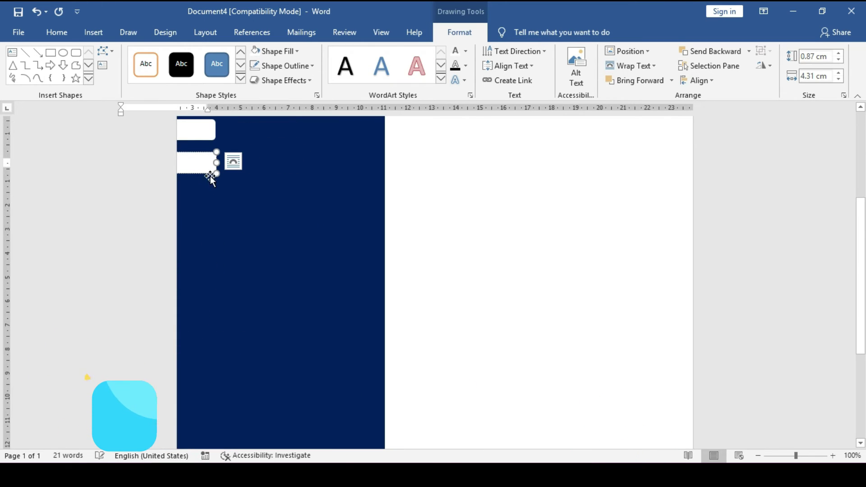
double_click(200, 163)
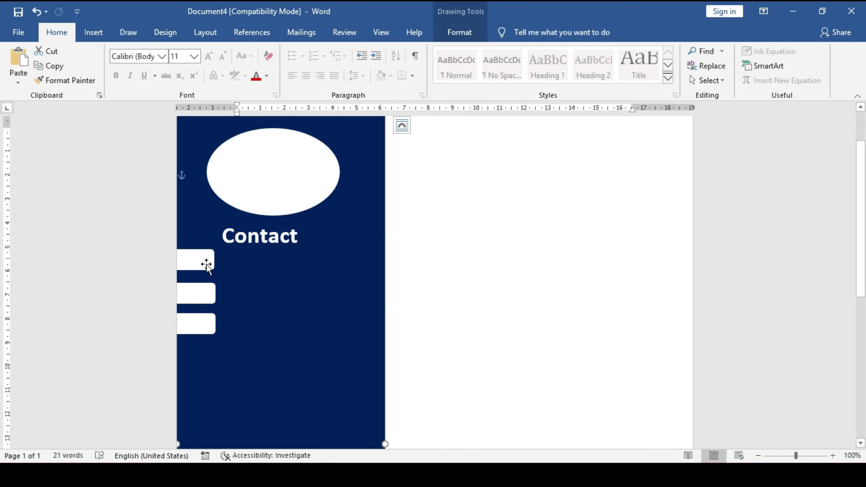
key(alt+Tab)
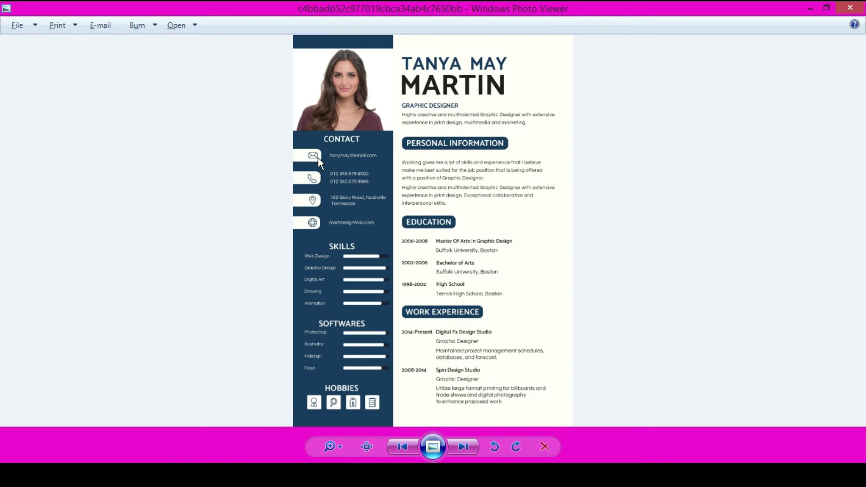
key(alt+Tab)
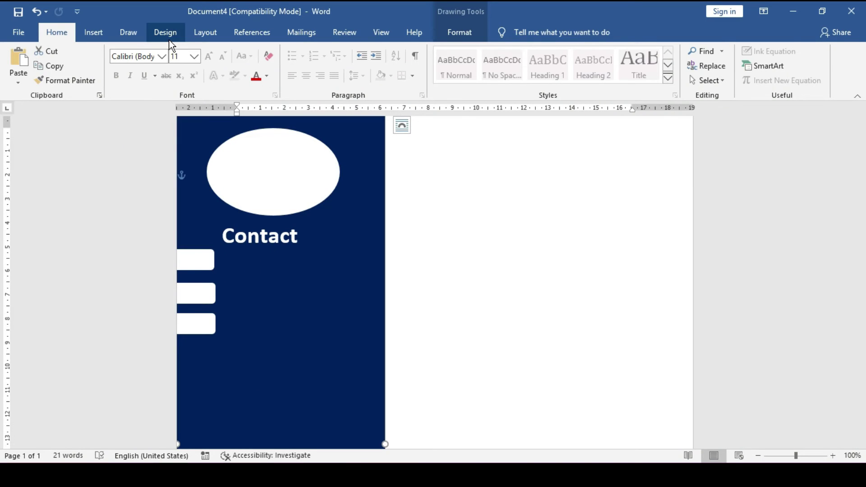
Insert the envelope-with-@ icon found by searching 'mail', float it, and fit it into the first tab
click(103, 33)
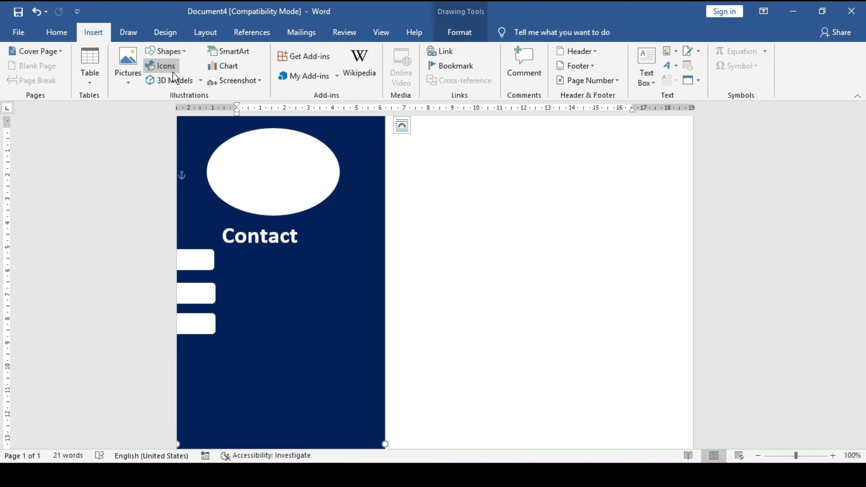
click(165, 66)
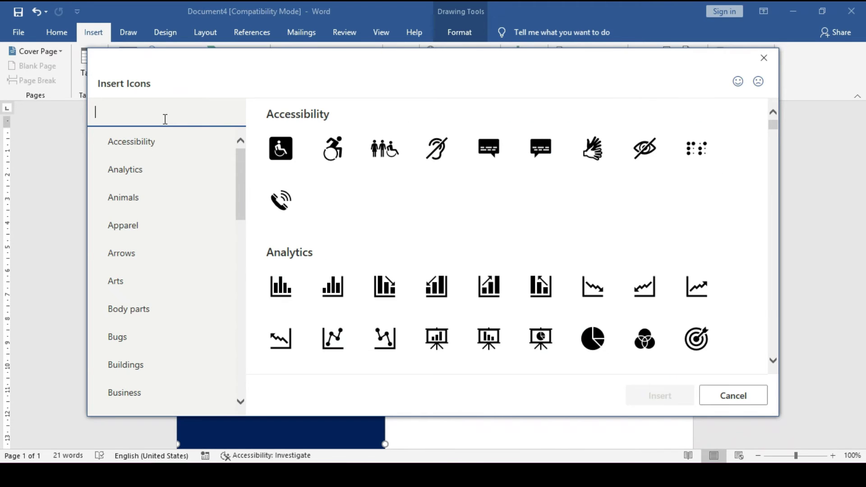
text(mail)
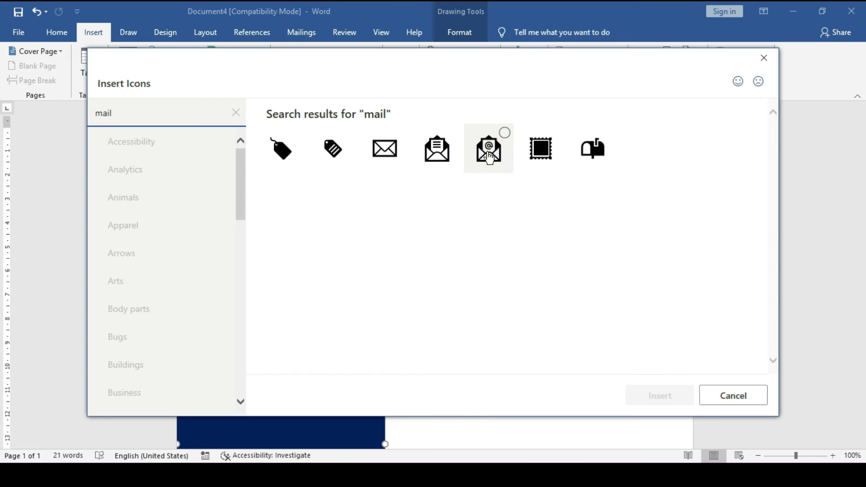
click(504, 133)
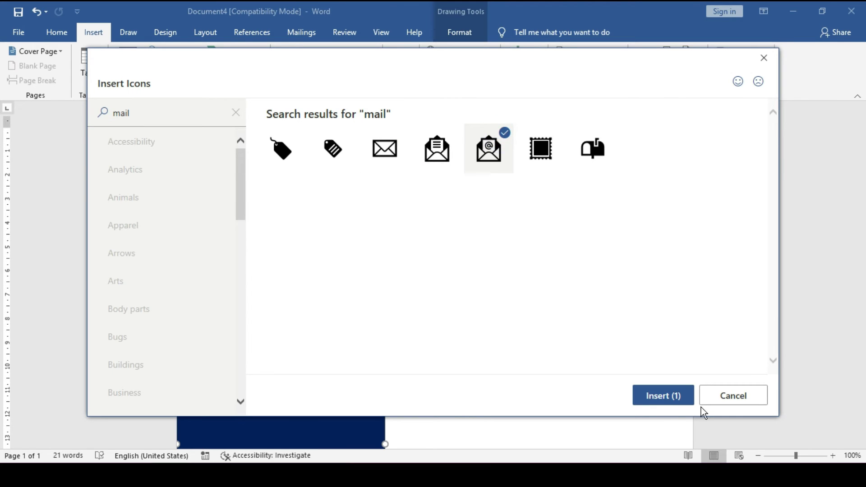
click(663, 396)
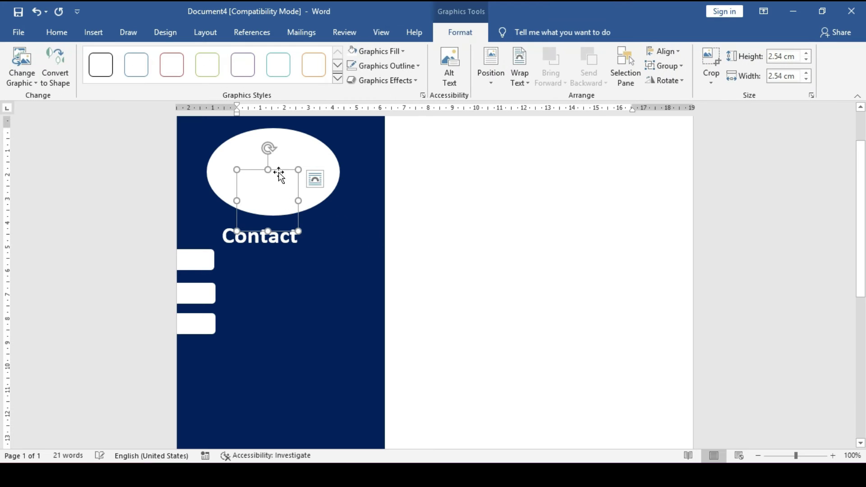
key(F2)
click(323, 195)
click(490, 83)
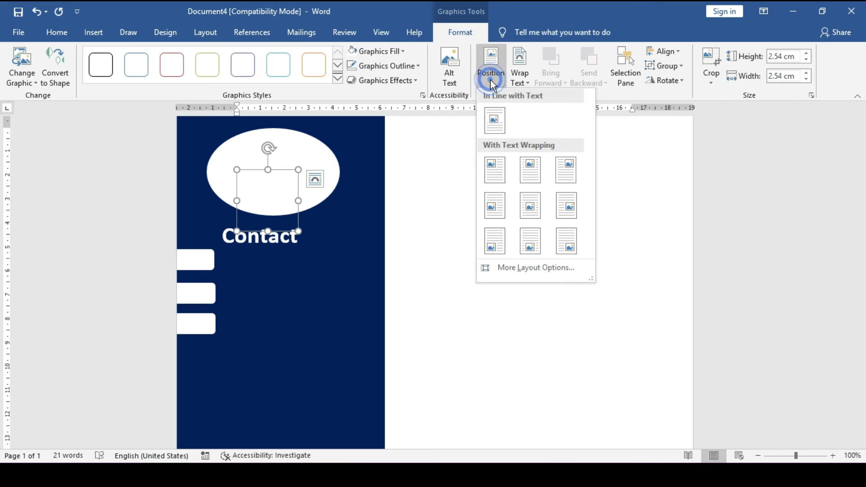
click(530, 174)
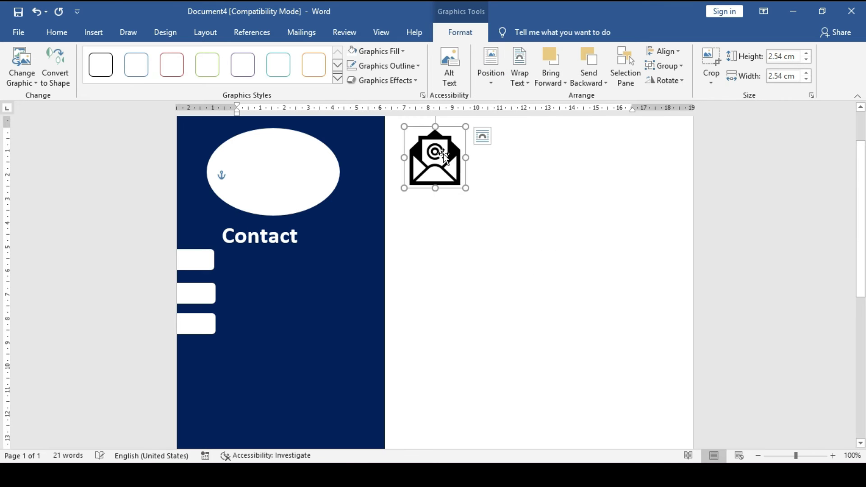
click(261, 283)
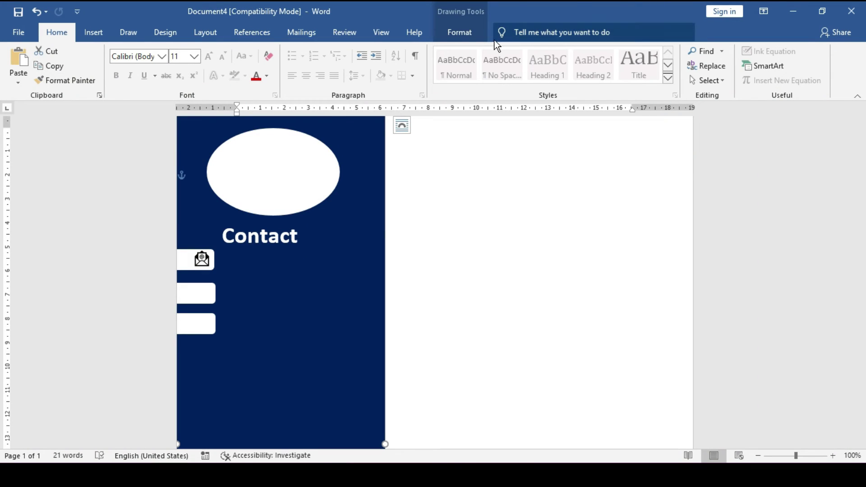
Insert the mobile-phone icon found by searching 'mobil', float it, shrink it and tilt it into the second tab
click(90, 31)
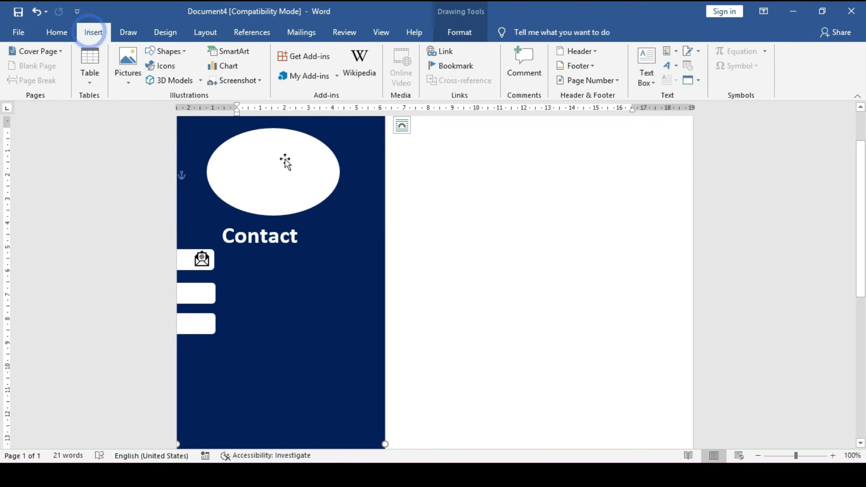
click(160, 66)
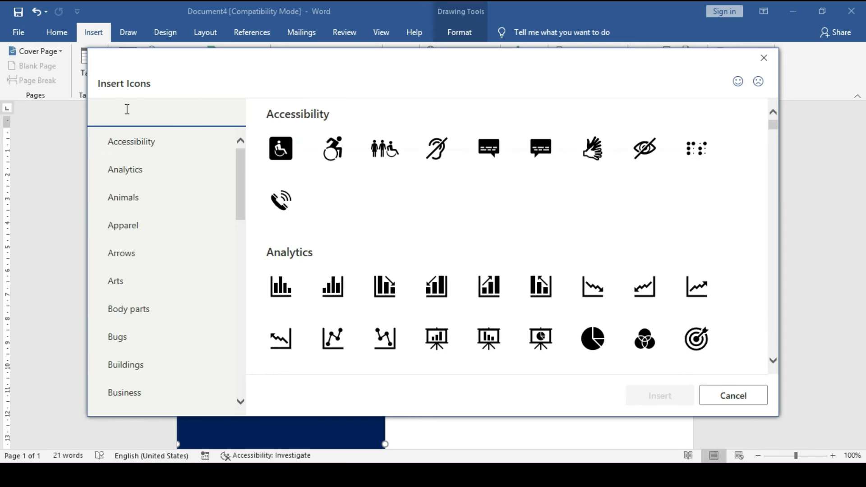
text(m)
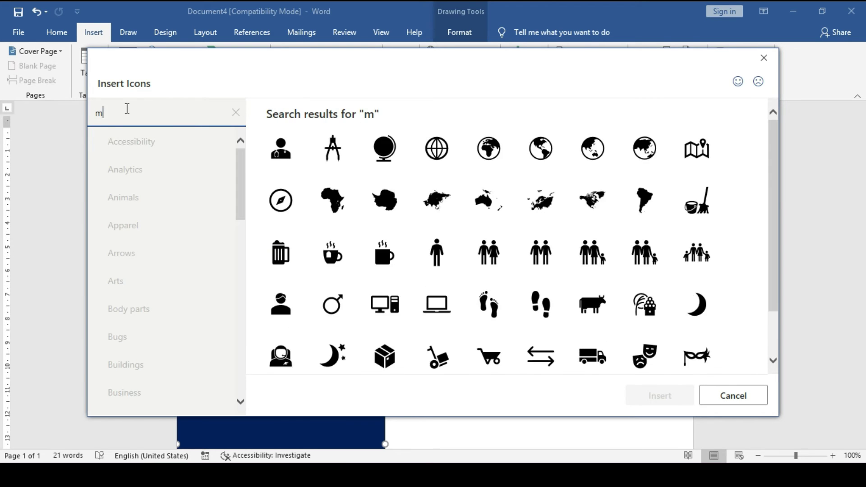
text(obile)
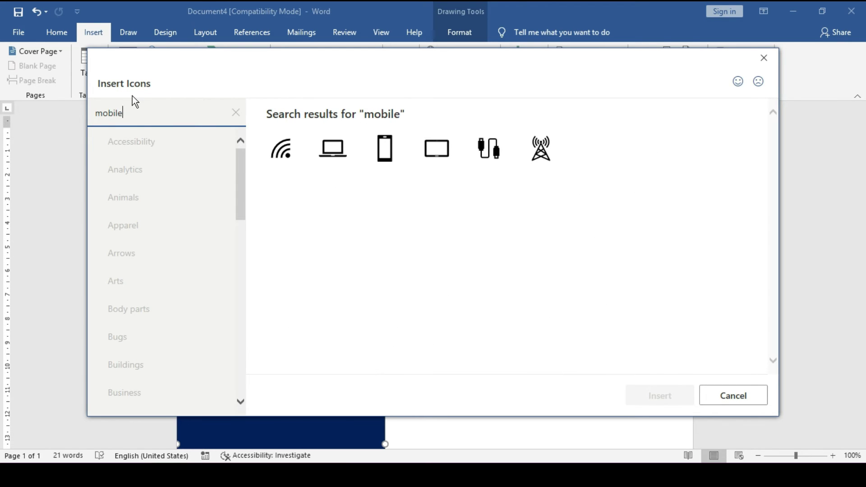
click(384, 151)
click(659, 396)
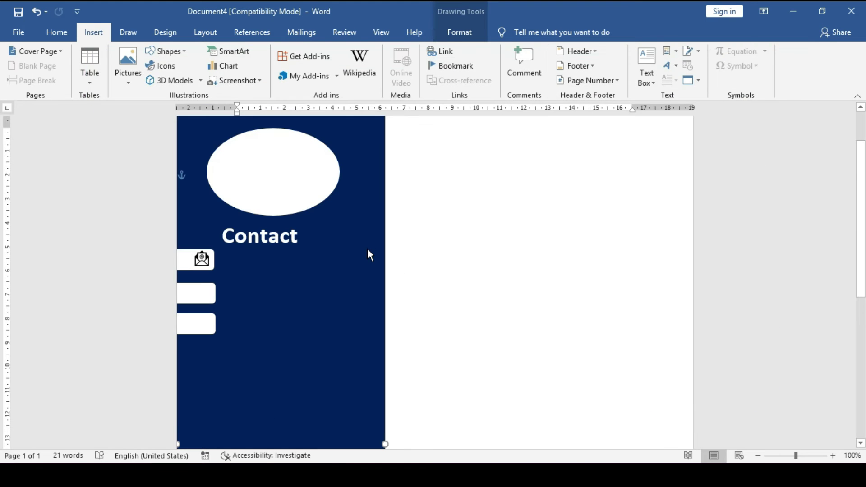
click(490, 84)
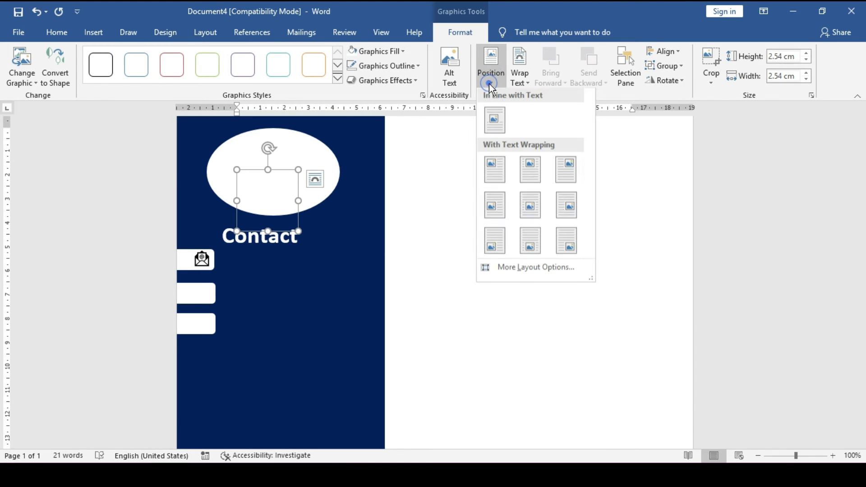
click(566, 205)
mouse_move(587, 367)
mouse_down()
mouse_move(502, 230)
mouse_move(523, 276)
mouse_move(201, 291)
mouse_up()
drag(202, 260, 213, 271)
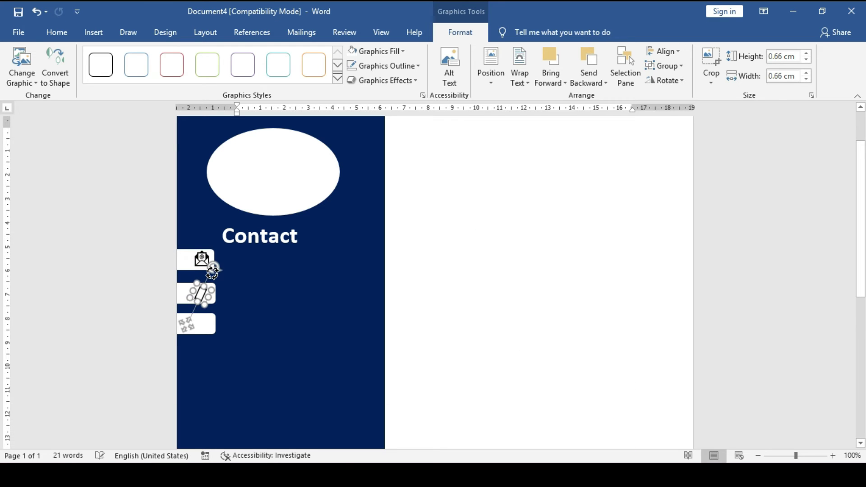
click(251, 287)
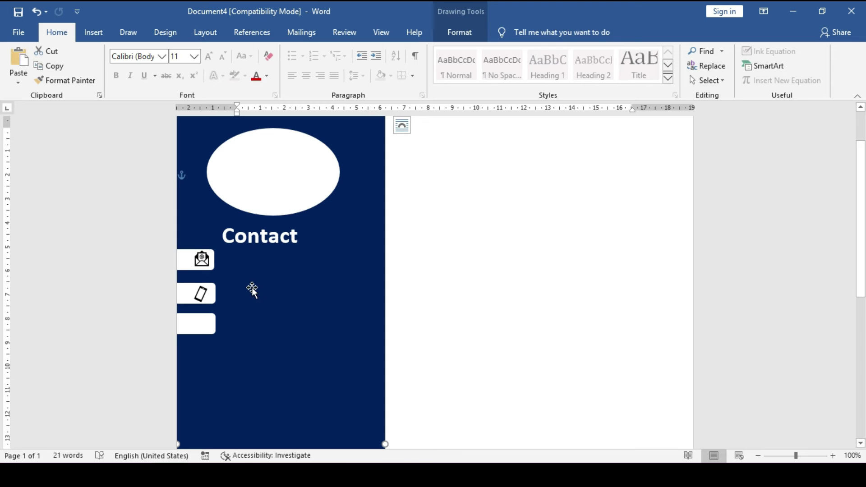
click(191, 324)
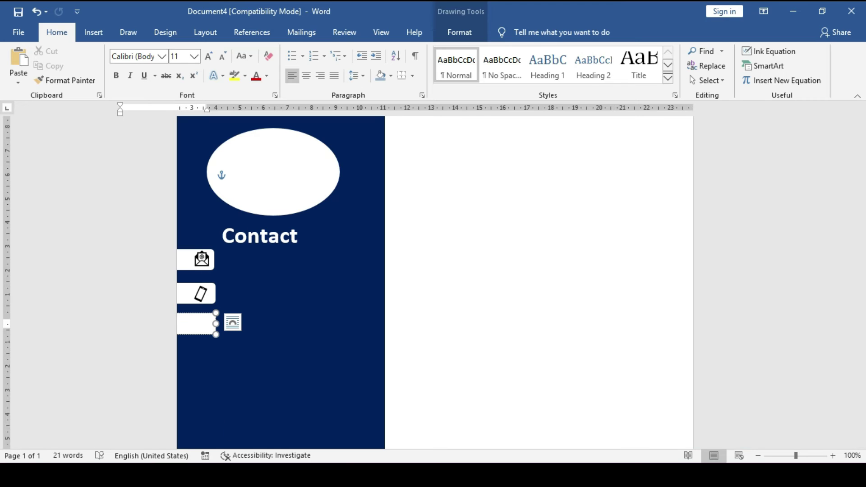
Search the icon library for 'address', then switch the search to 'location'
click(92, 34)
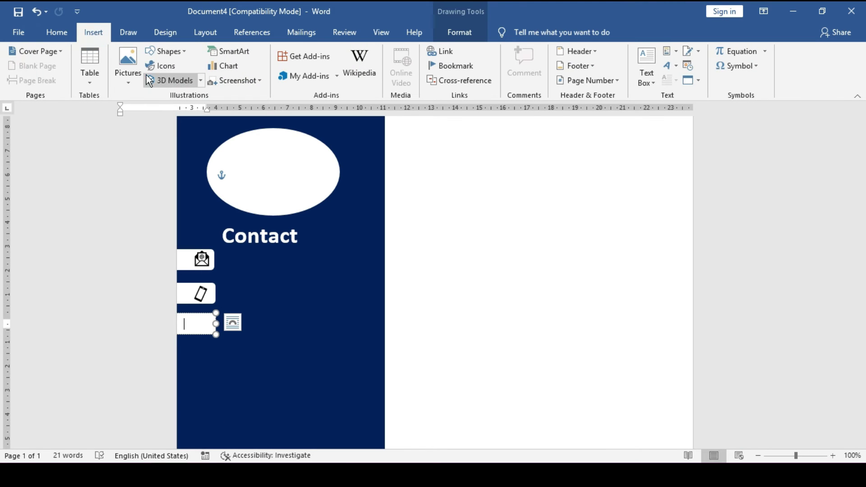
click(175, 70)
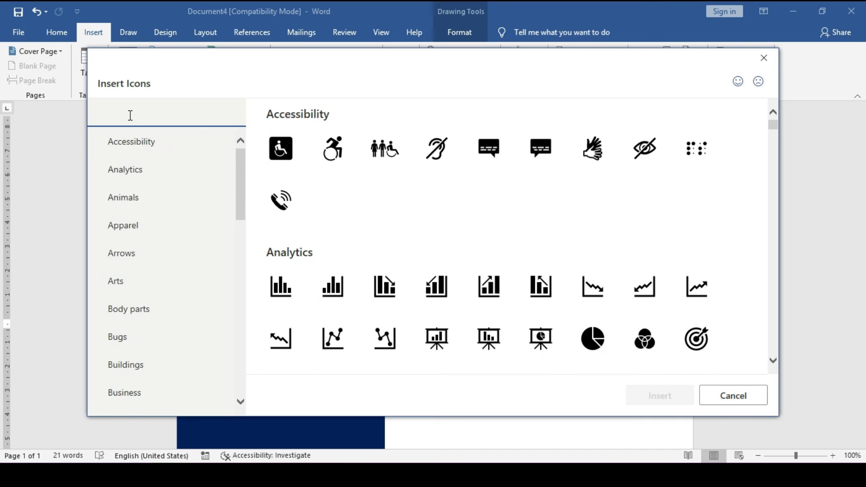
click(129, 114)
text(address)
key(BackSpace)
key(BackSpace)
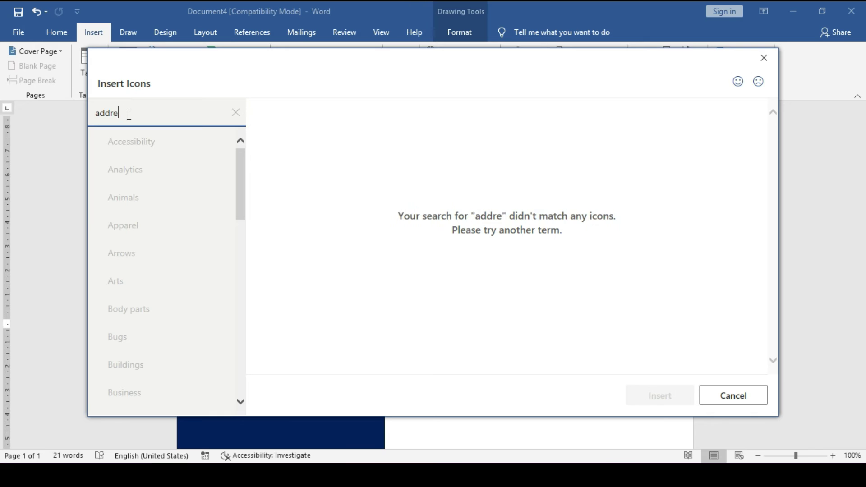
key(BackSpace)
key(BackSpace)
key(BackSpace)
key(BackSpace)
key(BackSpace)
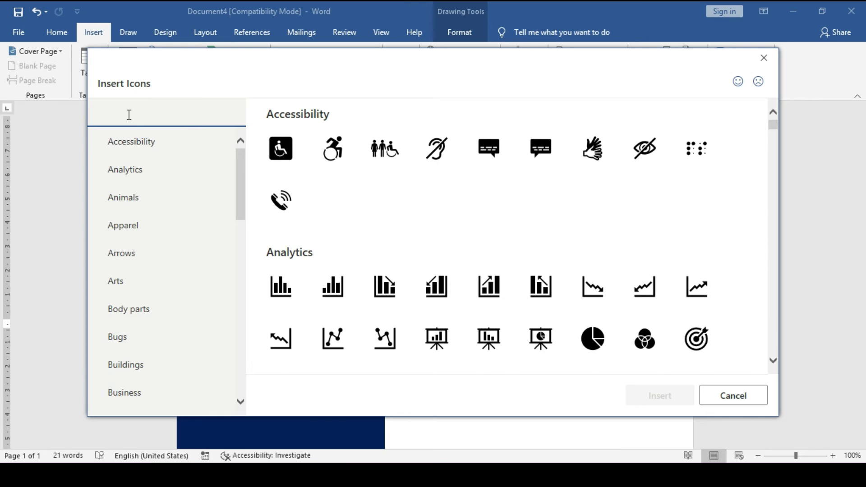
text(location)
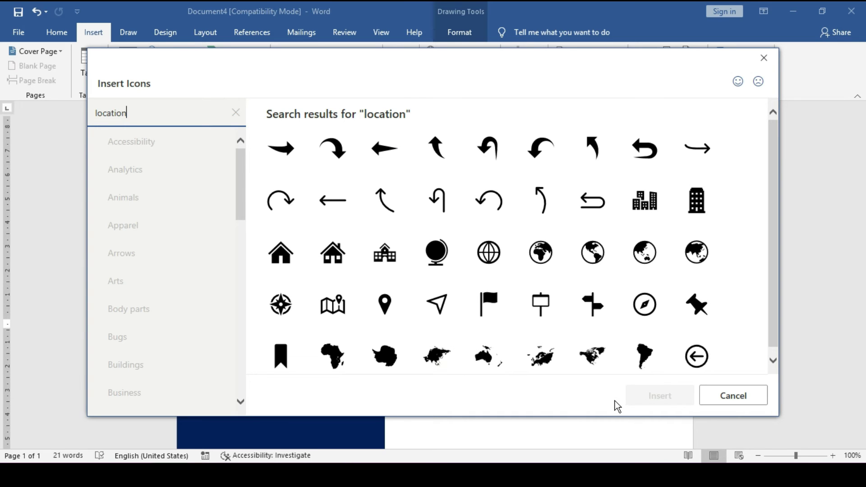
Insert the location-pin icon, float it, and drag it into the third white tab
click(399, 289)
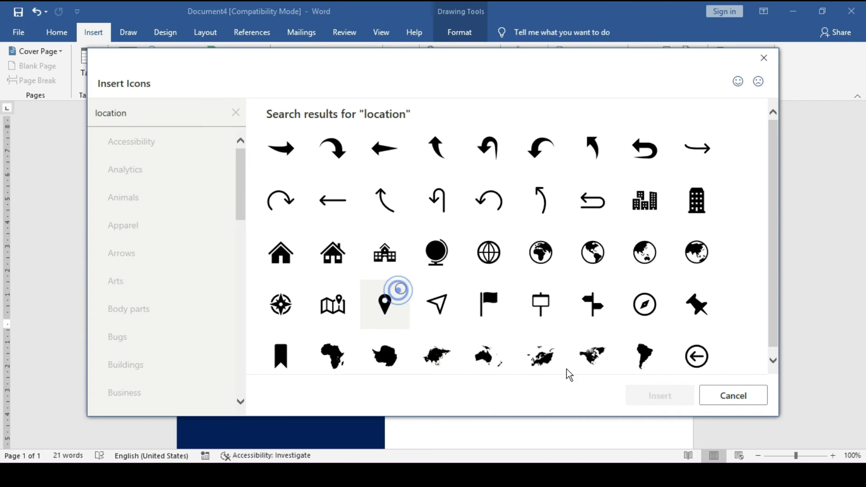
click(669, 397)
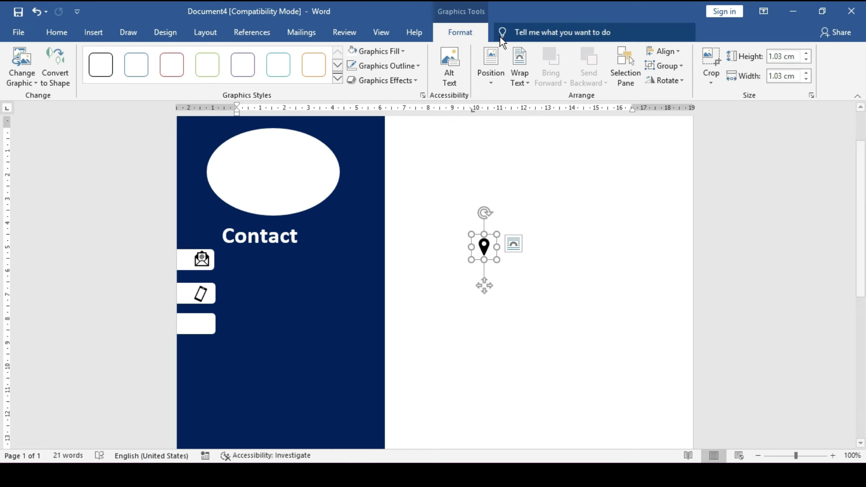
click(492, 80)
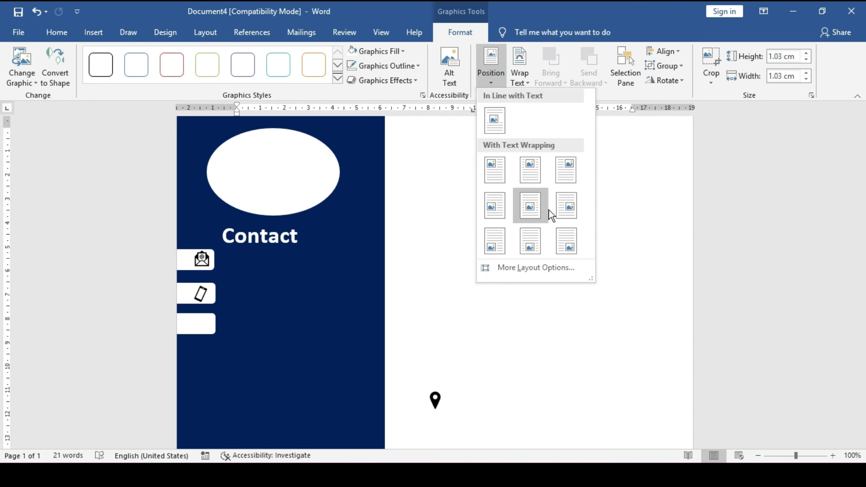
click(566, 180)
mouse_move(619, 137)
mouse_down()
mouse_move(214, 325)
mouse_move(195, 309)
mouse_up()
click(492, 316)
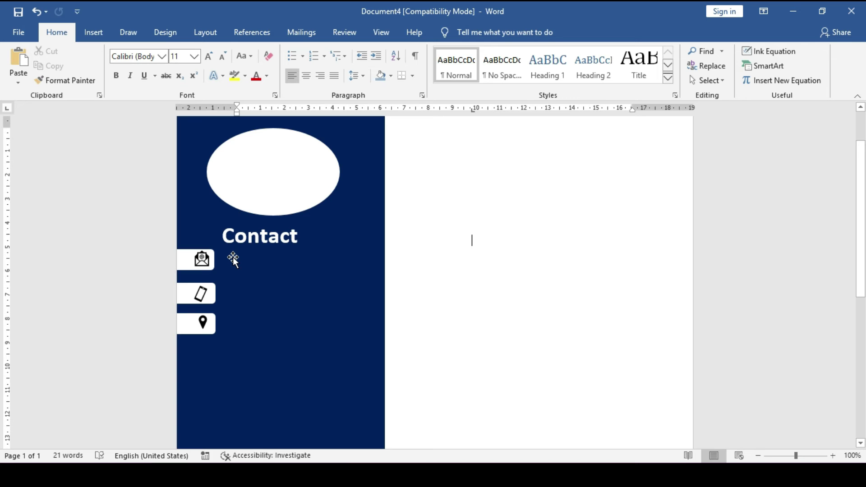
Draw a text box beside the envelope icon, type the e-mail address, and adjust its height
click(92, 32)
click(651, 81)
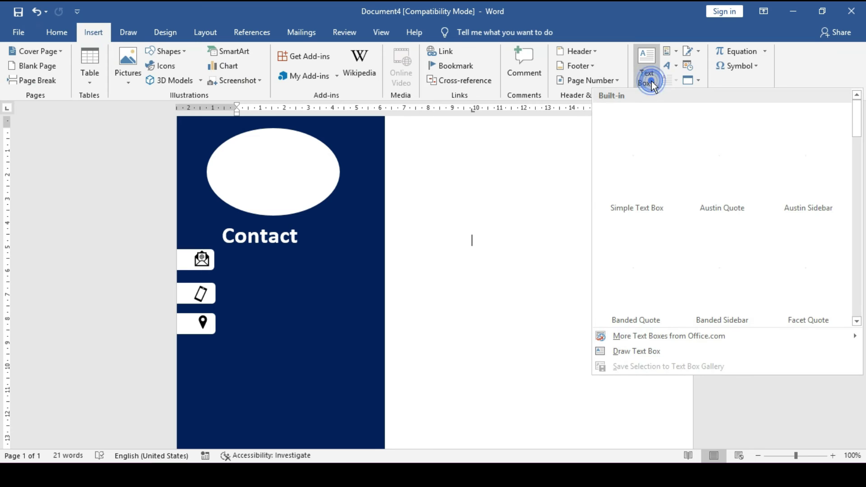
click(632, 351)
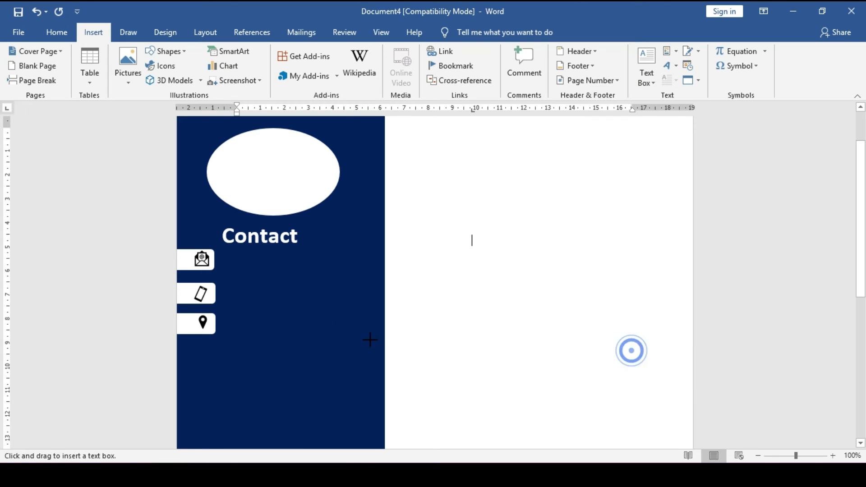
drag(225, 256, 321, 268)
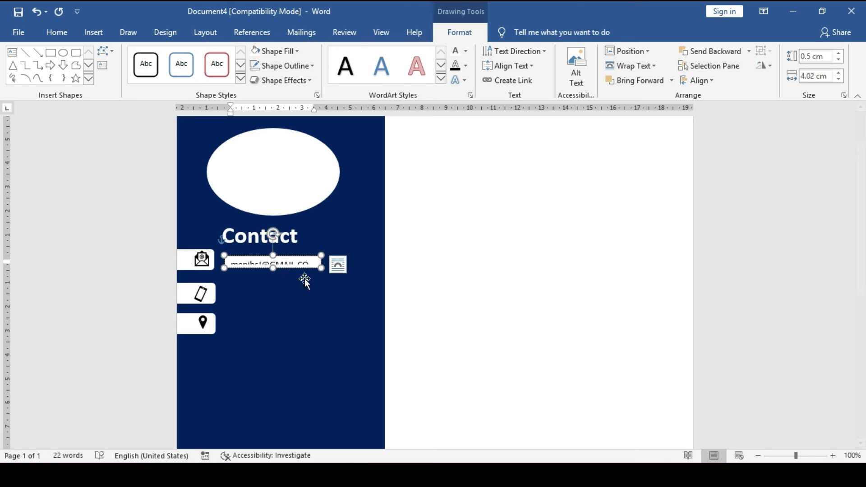
mouse_move(273, 268)
mouse_down()
mouse_move(273, 279)
mouse_move(283, 249)
mouse_up()
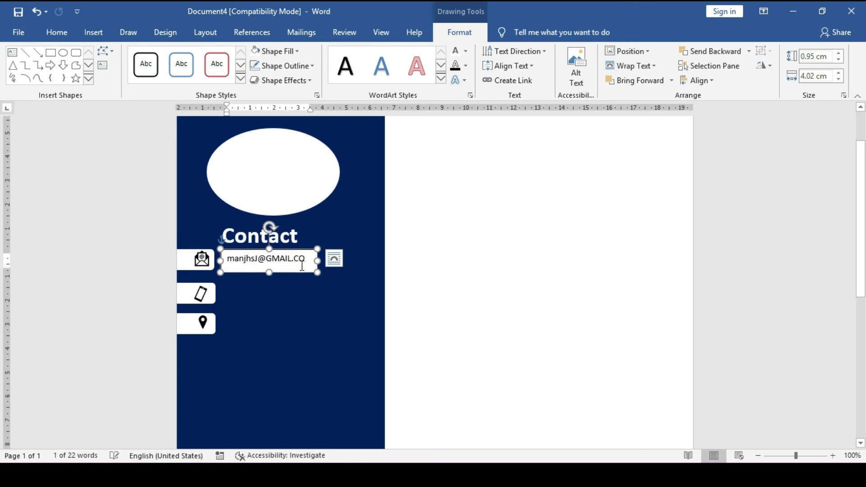
drag(269, 273, 225, 259)
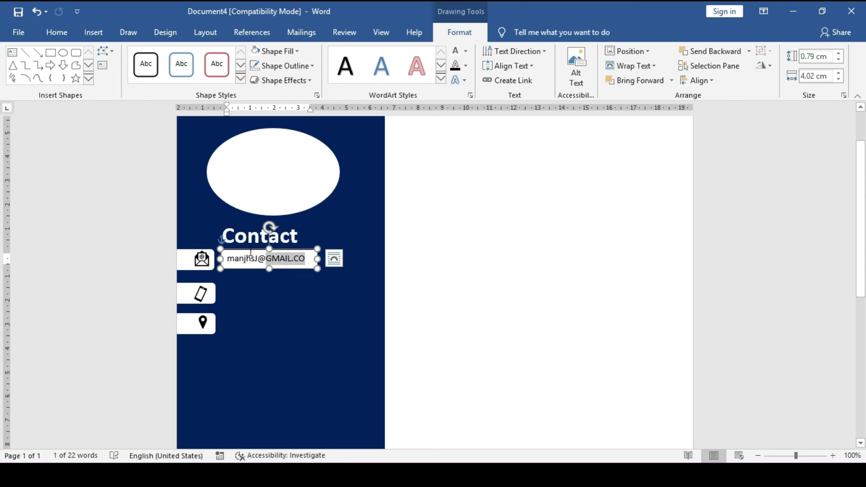
Make the e-mail text bold at 14 pt and widen the box so it fits
click(57, 33)
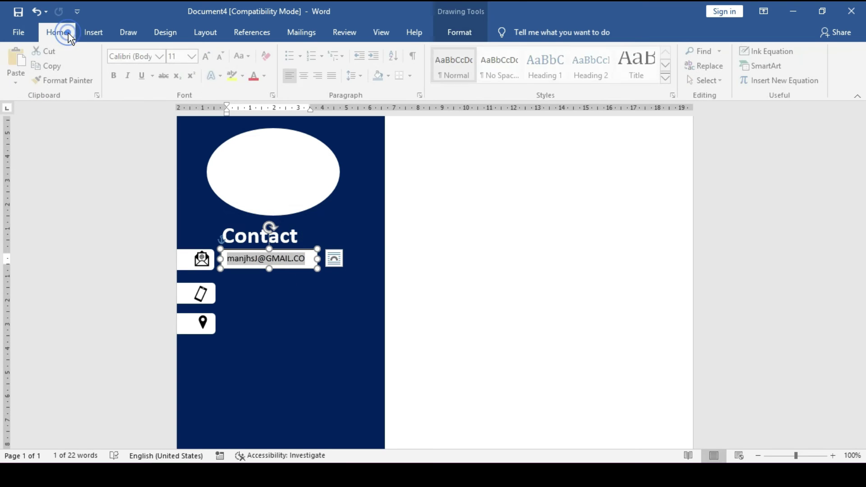
click(116, 75)
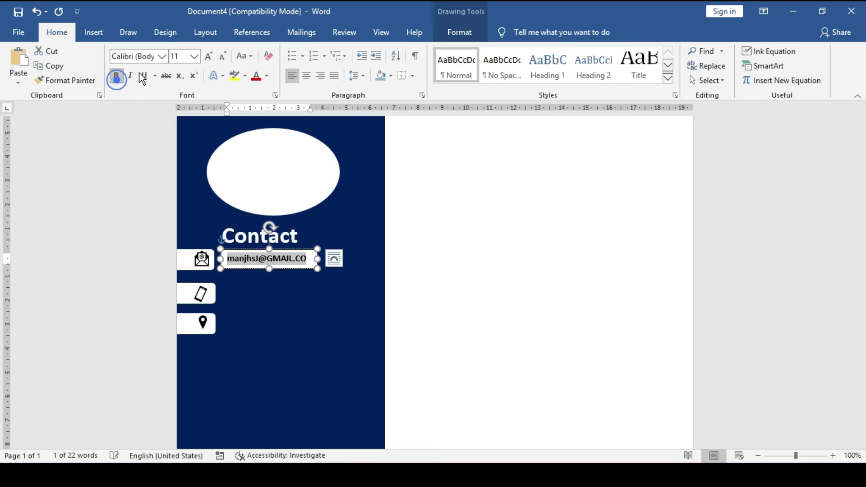
click(211, 55)
click(211, 56)
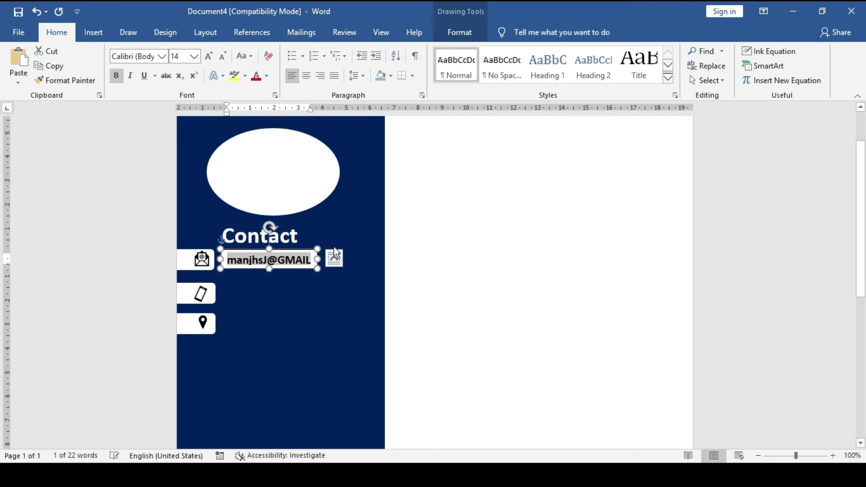
drag(318, 260, 341, 261)
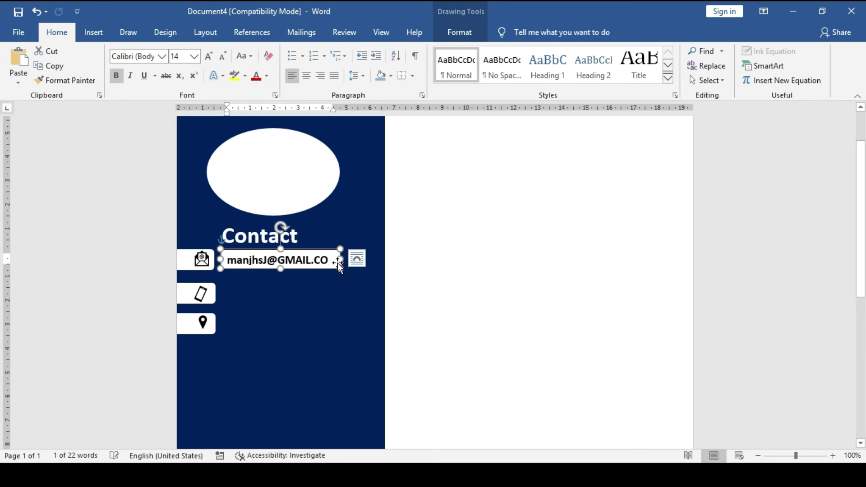
Give the e-mail box no fill and no outline, and make its text white
click(463, 32)
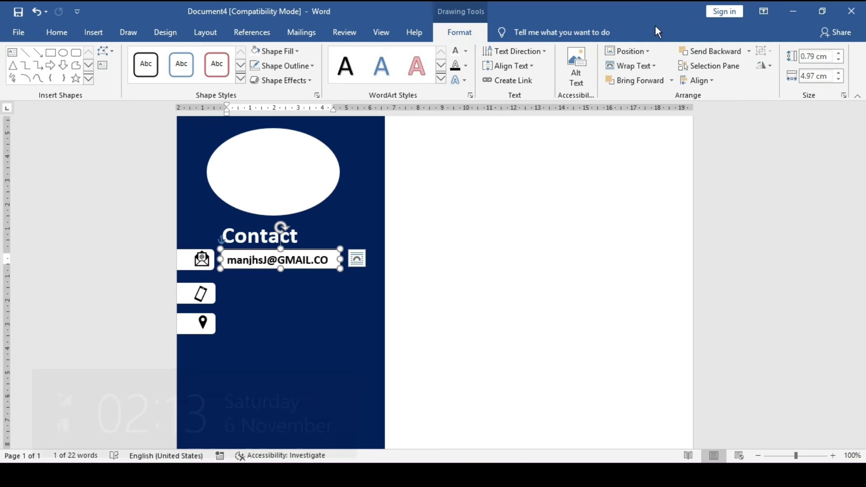
click(297, 51)
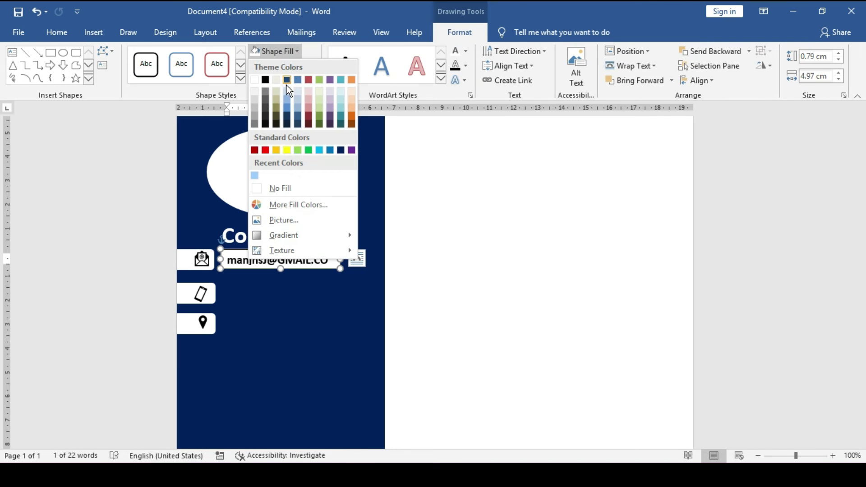
click(278, 188)
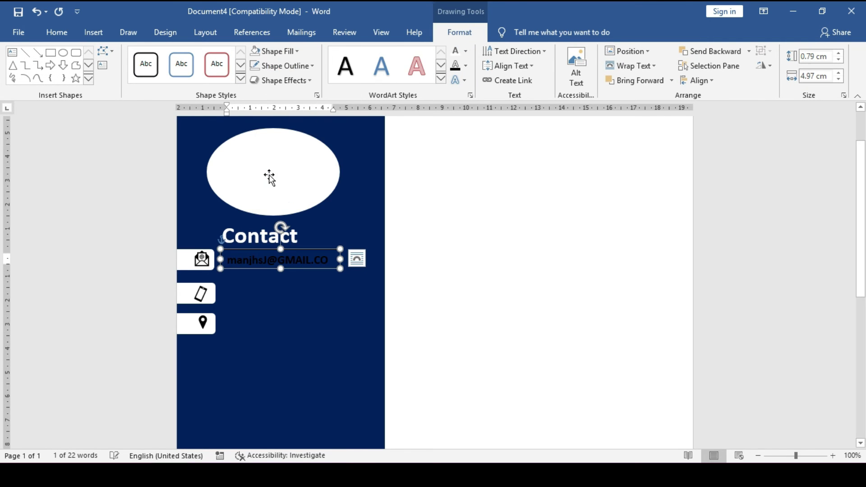
click(314, 67)
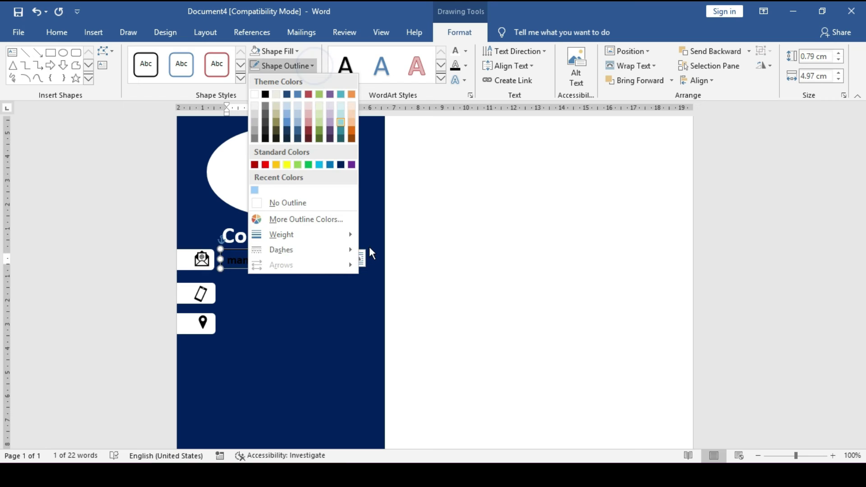
click(283, 202)
click(465, 51)
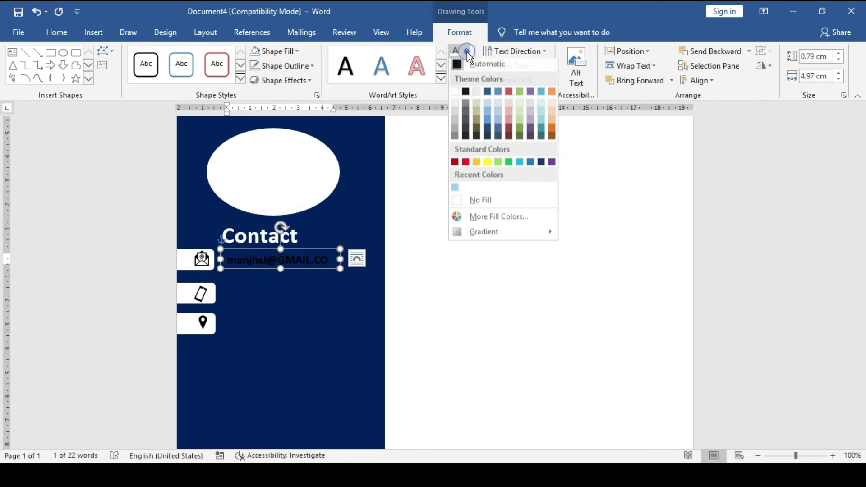
click(455, 95)
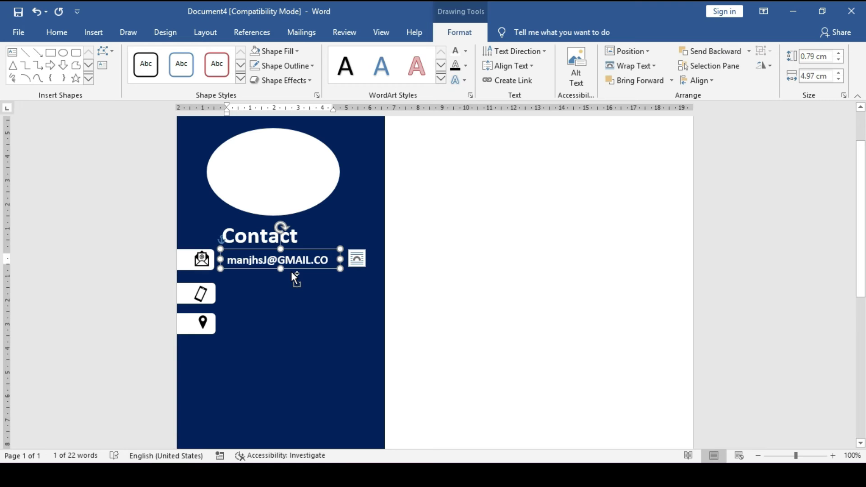
Duplicate the e-mail text box twice, placing copies beside the phone and location icons
key(ctrl+d)
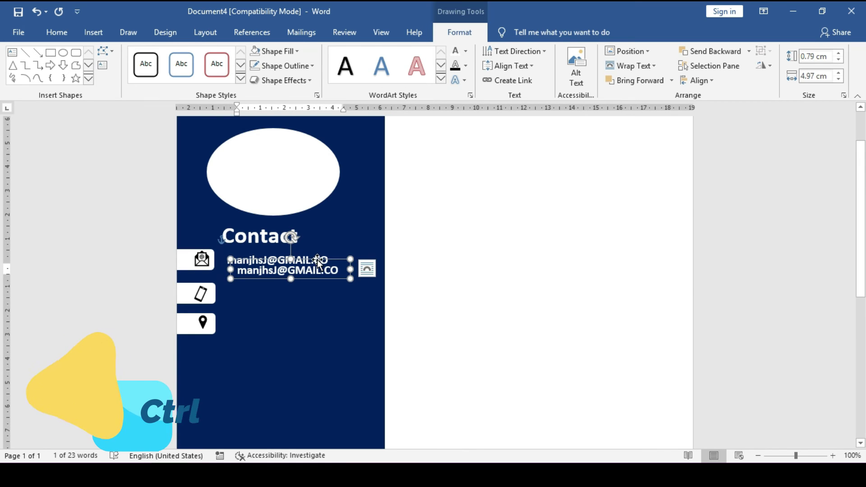
drag(318, 262, 305, 284)
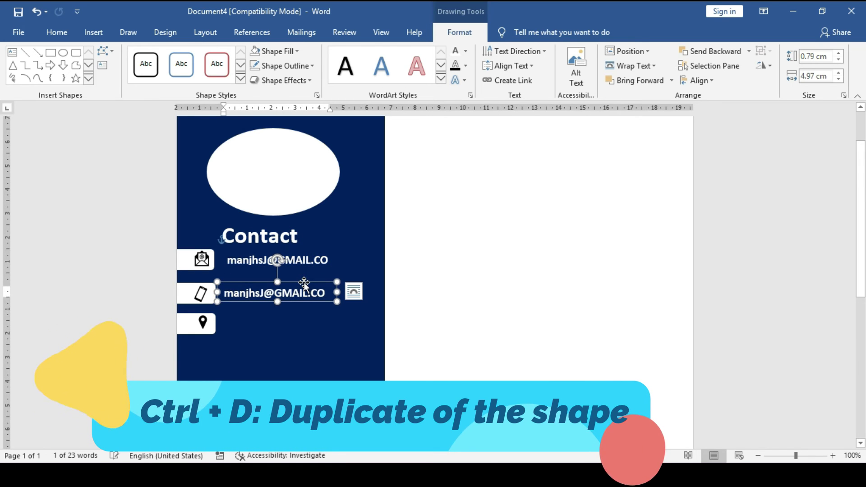
key(ctrl+d)
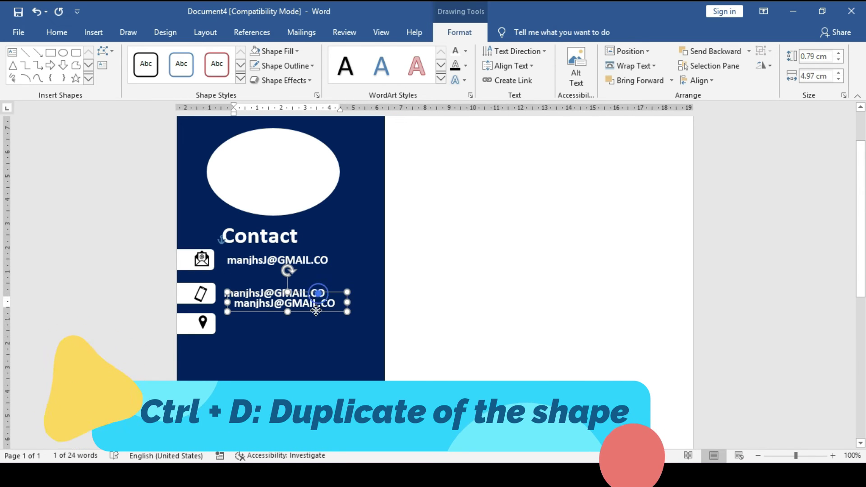
drag(315, 310, 308, 327)
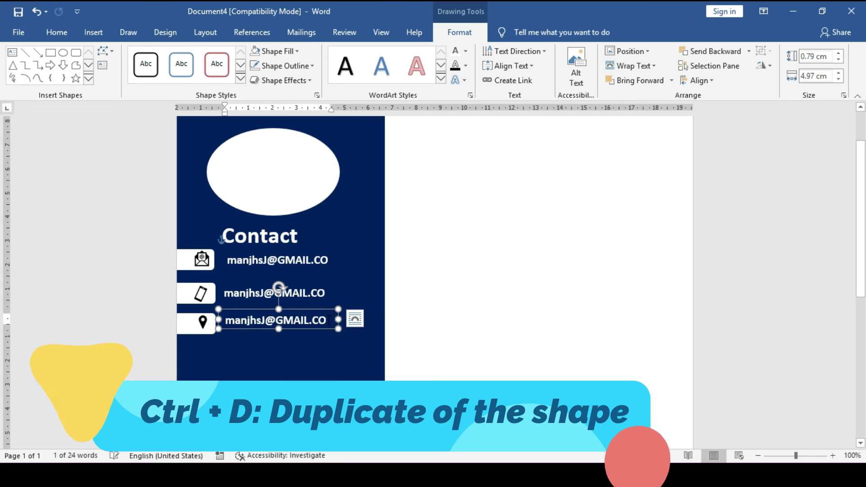
Replace the copies' text with the postal address and the phone number
click(330, 320)
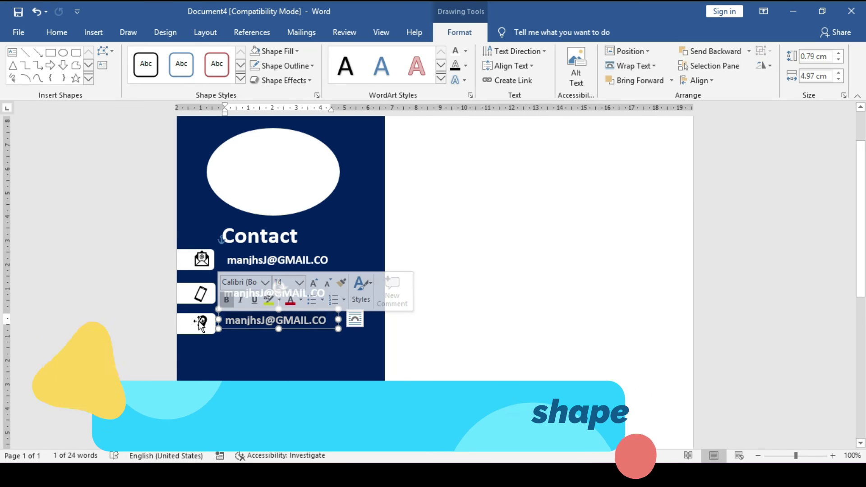
text(167, SXY, 10025)
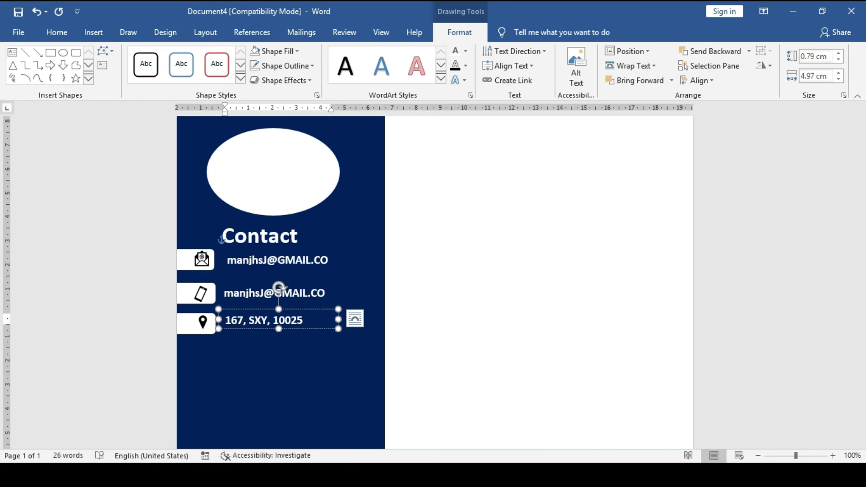
click(309, 293)
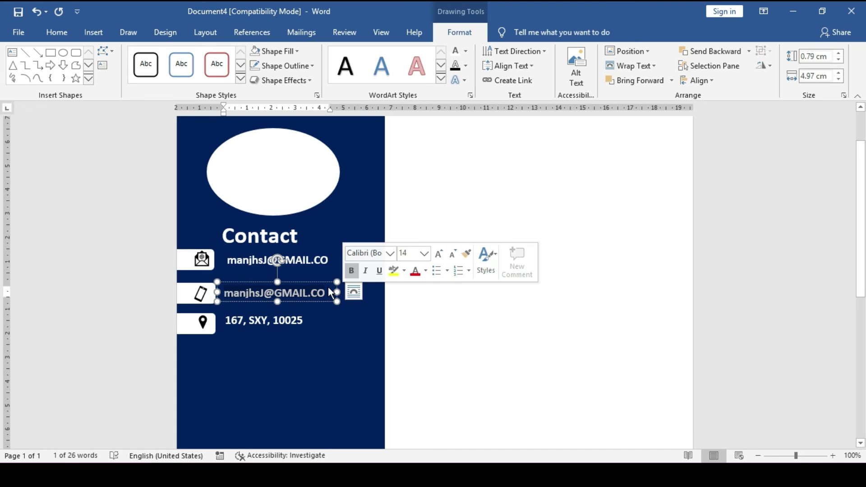
text(+91-8523547)
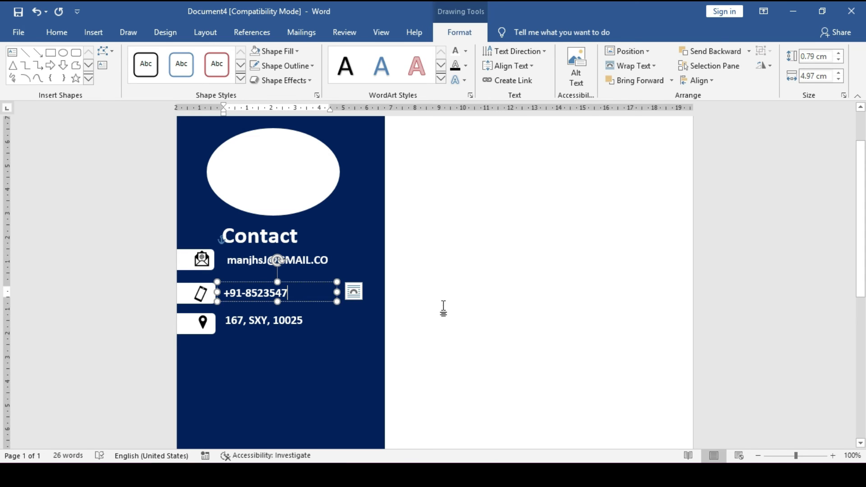
click(443, 309)
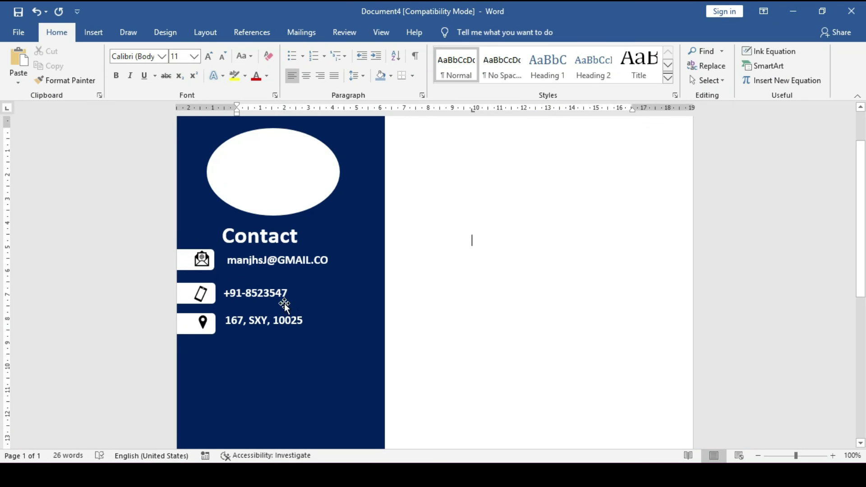
scroll(324, 278, down, 3)
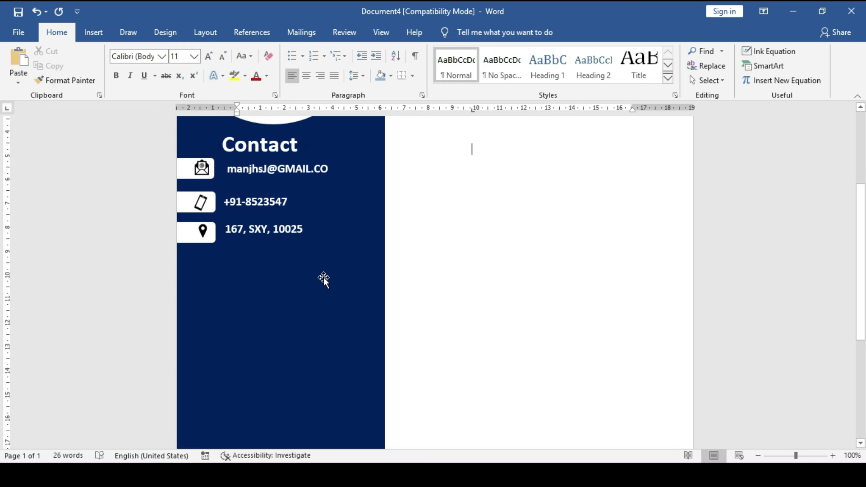
Add a SKILLS heading text box and Ctrl-drag a copy of it to start a skill label
click(92, 33)
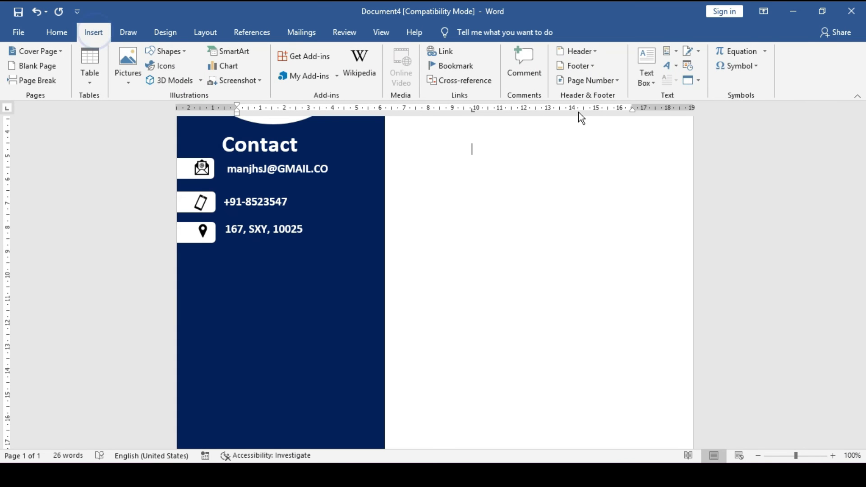
click(640, 83)
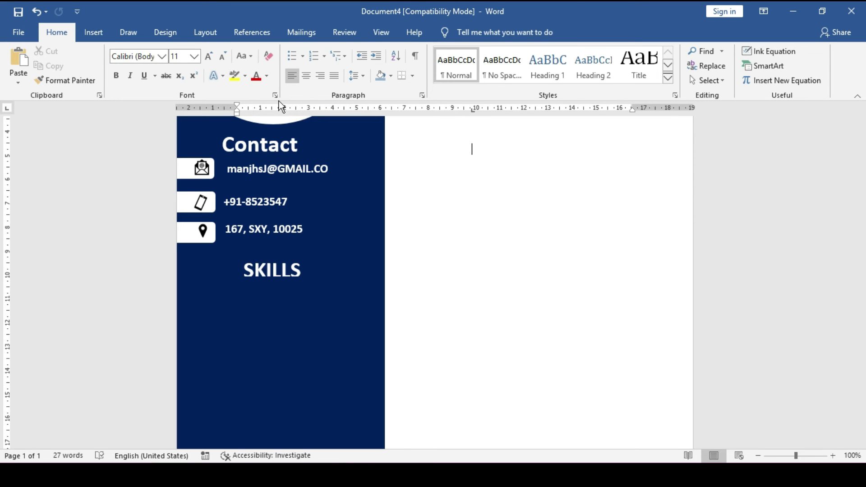
click(274, 269)
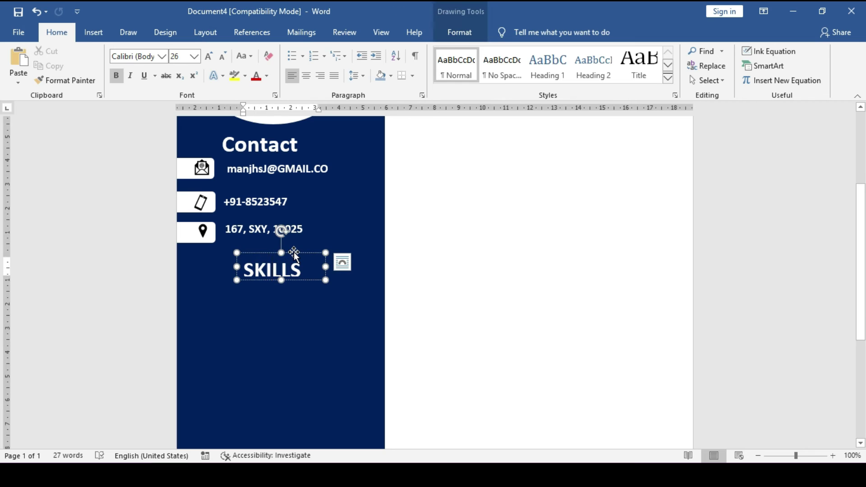
click(294, 254)
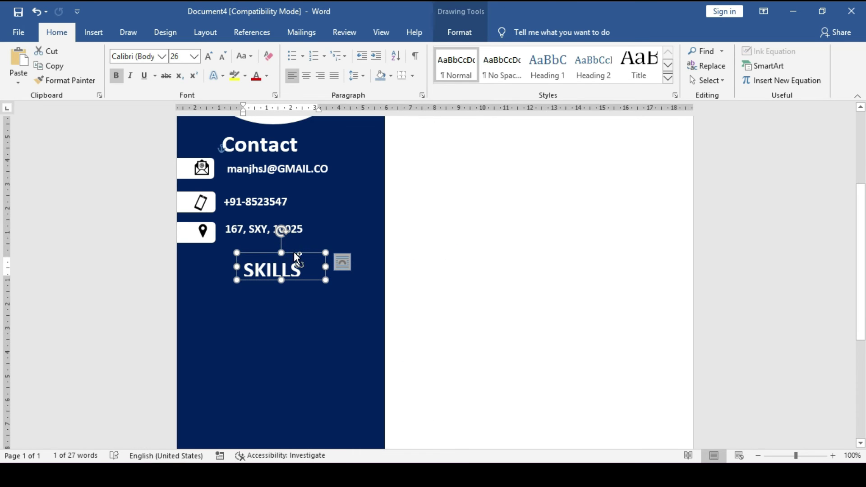
drag(297, 256, 295, 251)
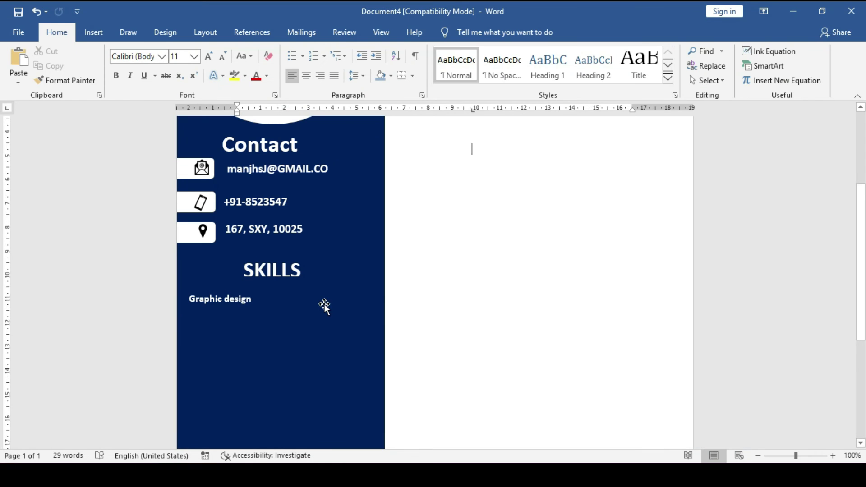
Draw a thin rectangle bar to the right of the Graphic design label
click(107, 35)
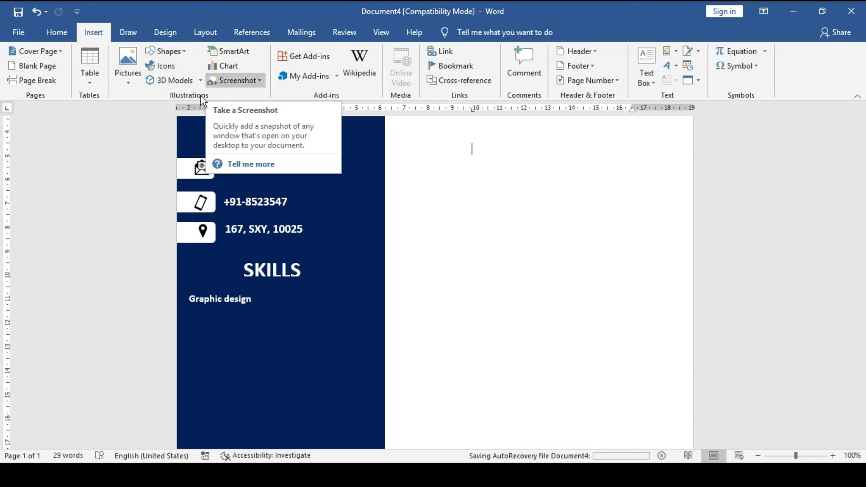
click(182, 55)
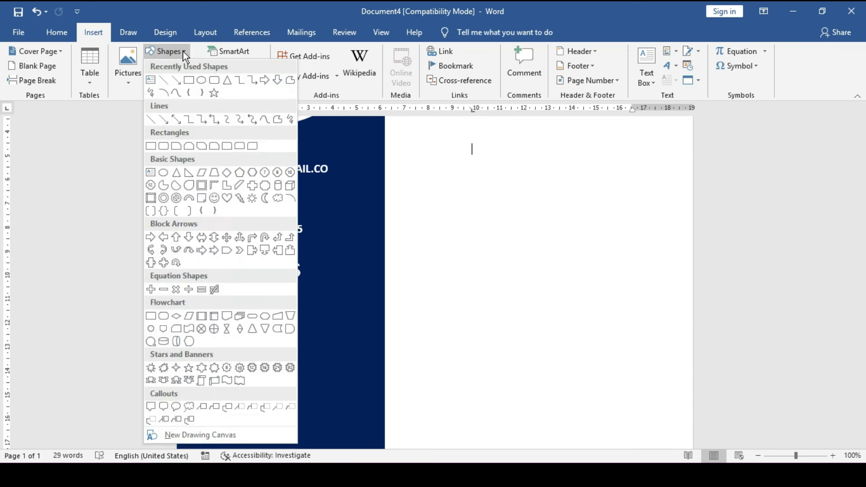
click(184, 56)
click(185, 56)
click(214, 81)
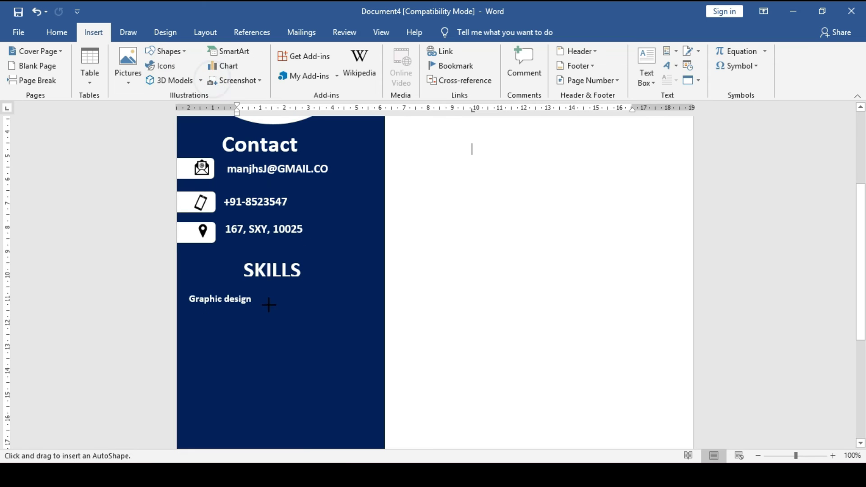
drag(259, 297, 374, 301)
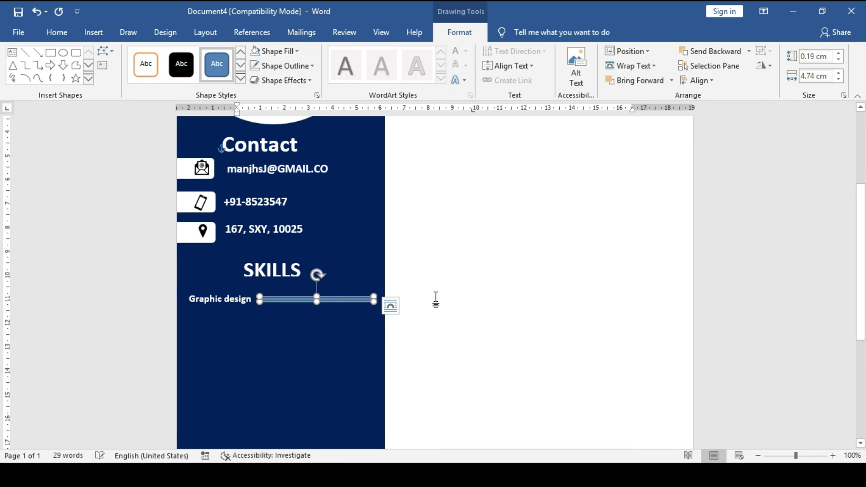
Fill the Graphic design skill bar with solid white
click(300, 52)
click(254, 80)
click(381, 295)
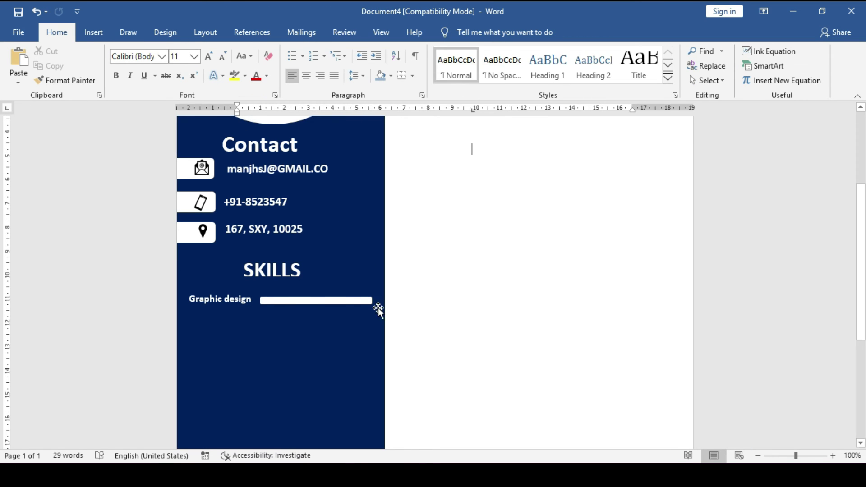
click(350, 306)
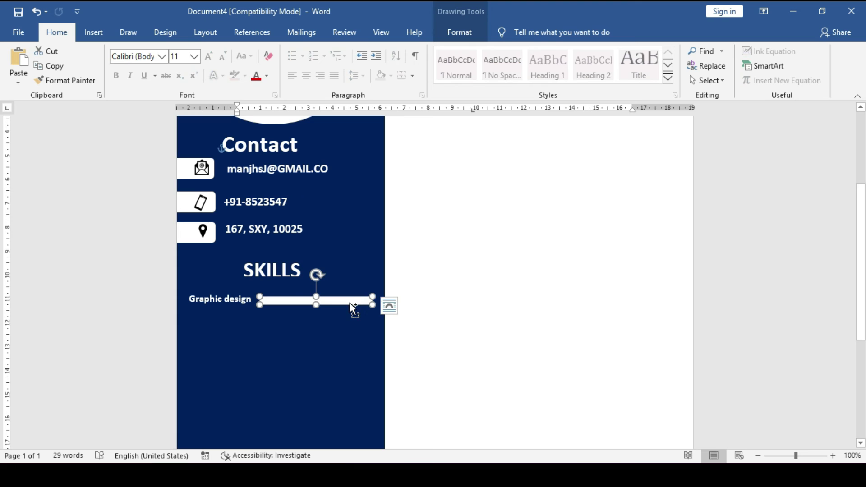
Duplicate the white skill bar and shorten the copy from its left side
key(ctrl+d)
drag(300, 309, 297, 302)
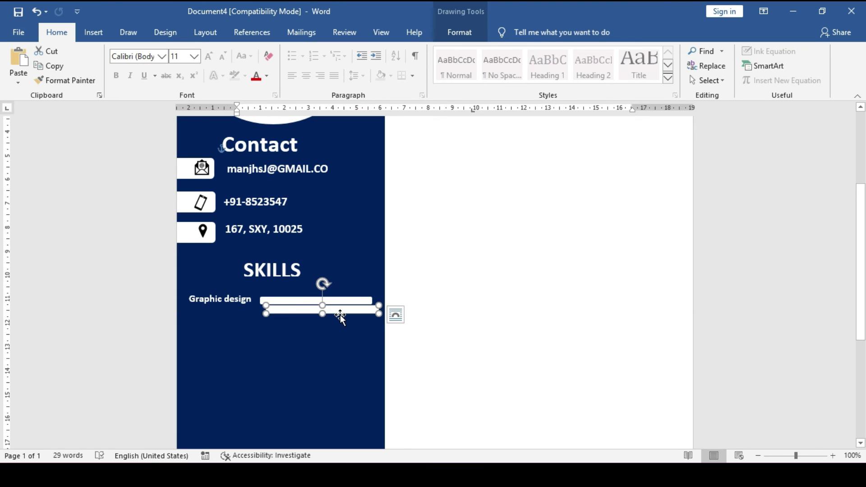
ctrl+scroll(339, 315, up, 9)
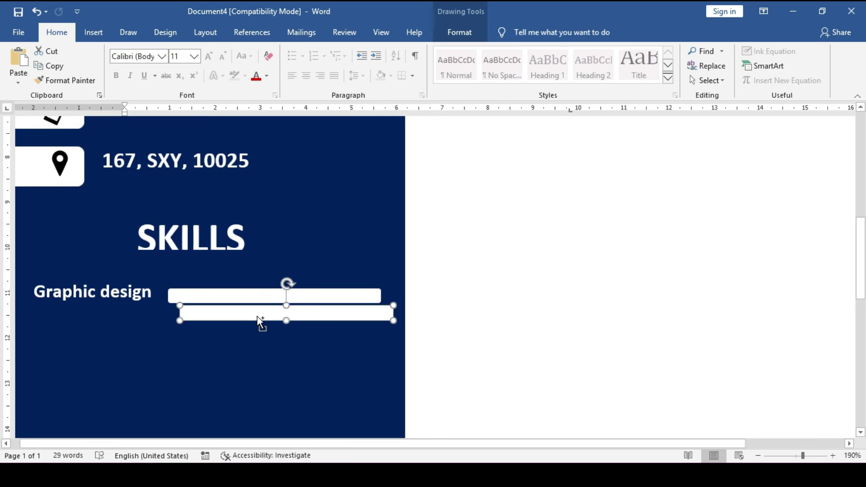
ctrl+scroll(262, 323, up, 4)
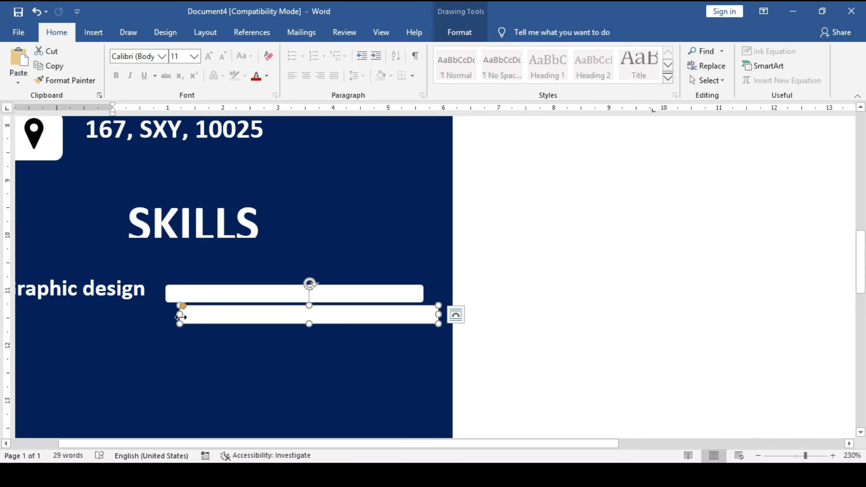
mouse_move(180, 316)
mouse_down()
mouse_move(381, 316)
mouse_move(403, 290)
mouse_up()
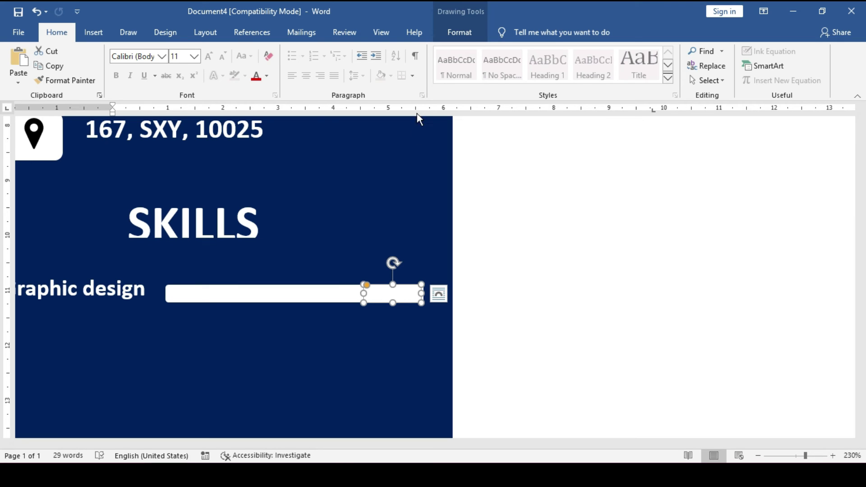
Fill the short copy black and line it up with the white bar's right end
click(461, 30)
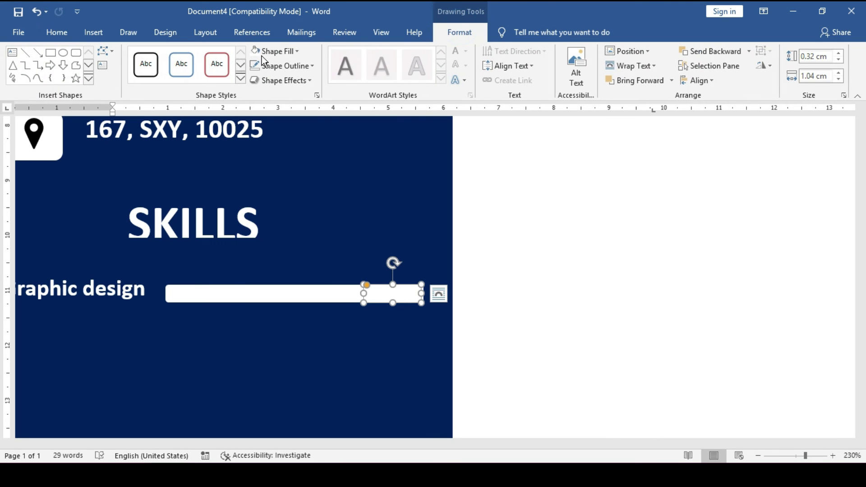
click(299, 50)
click(266, 79)
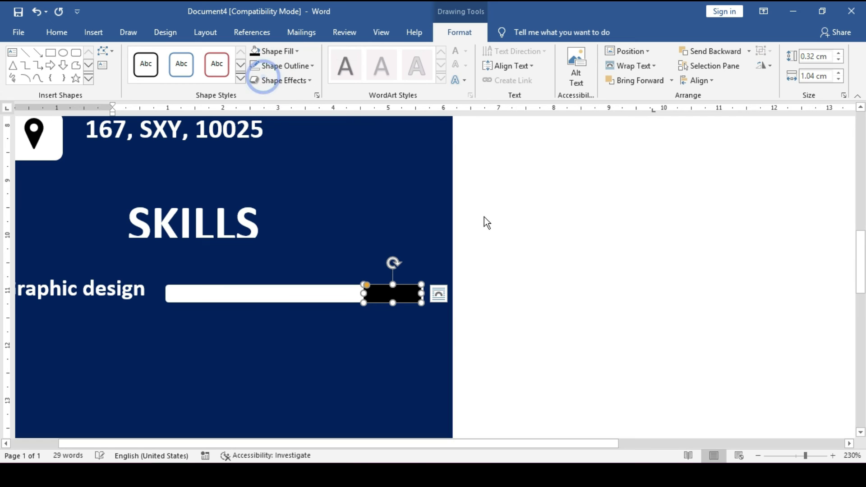
drag(403, 292, 405, 292)
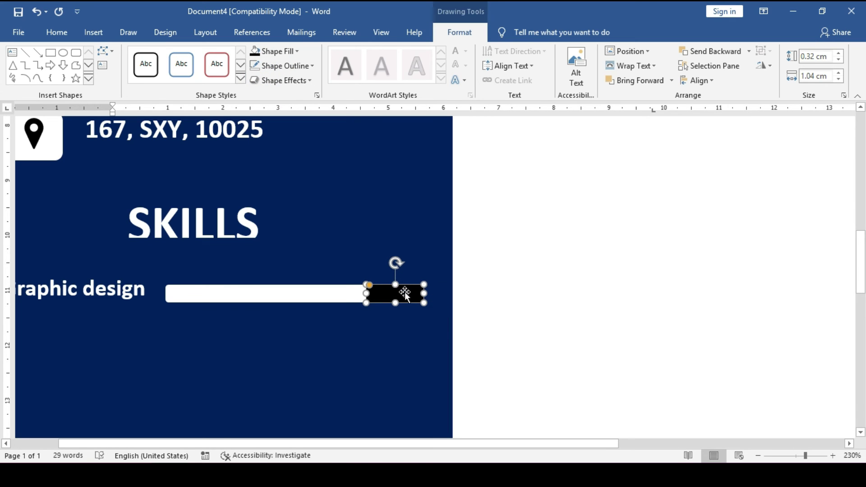
click(415, 319)
scroll(416, 319, up, 3)
scroll(419, 293, down, 4)
scroll(423, 279, down, 1)
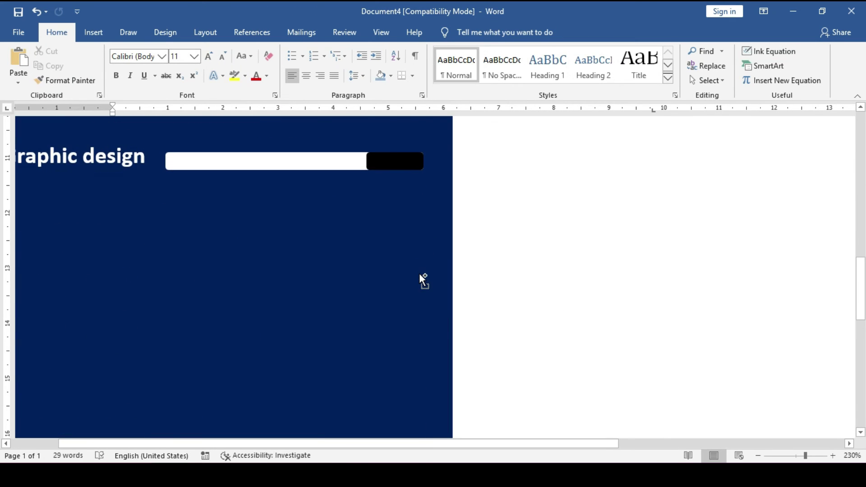
ctrl+scroll(422, 280, down, 3)
ctrl+scroll(420, 282, down, 4)
ctrl+scroll(420, 283, down, 5)
ctrl+scroll(420, 286, down, 2)
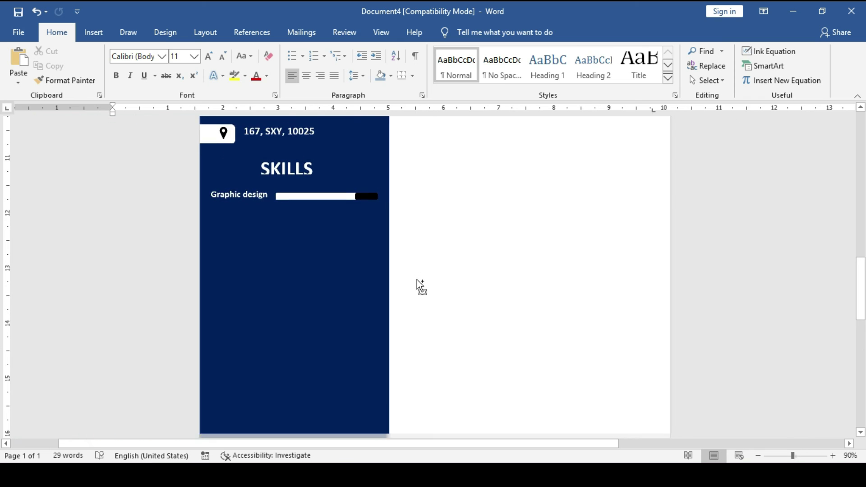
Remove the black end piece's outline, then compare with the reference resume
click(369, 196)
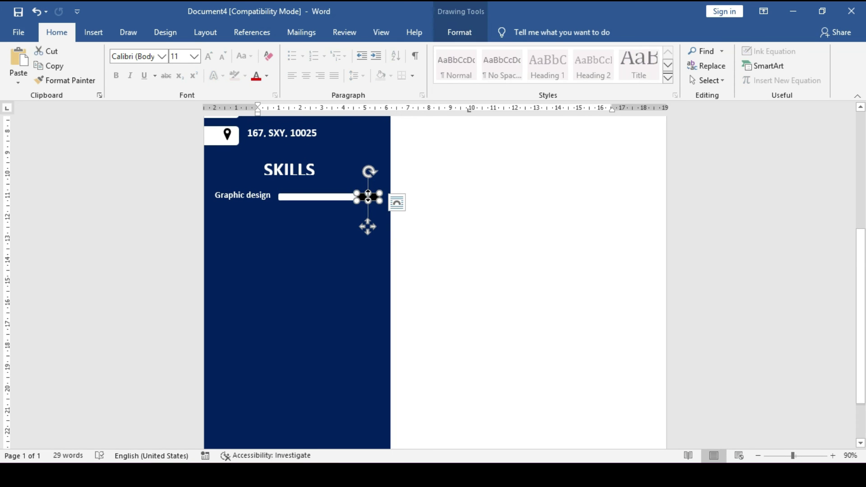
click(455, 32)
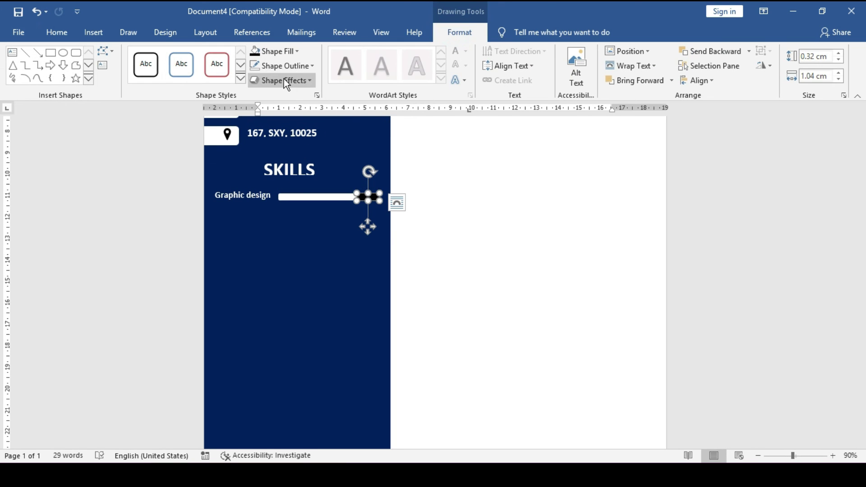
click(313, 68)
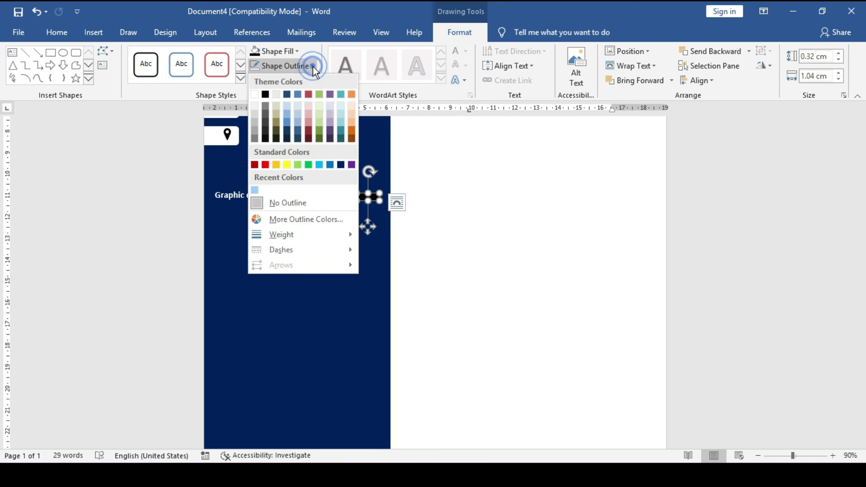
click(266, 196)
click(494, 249)
click(444, 289)
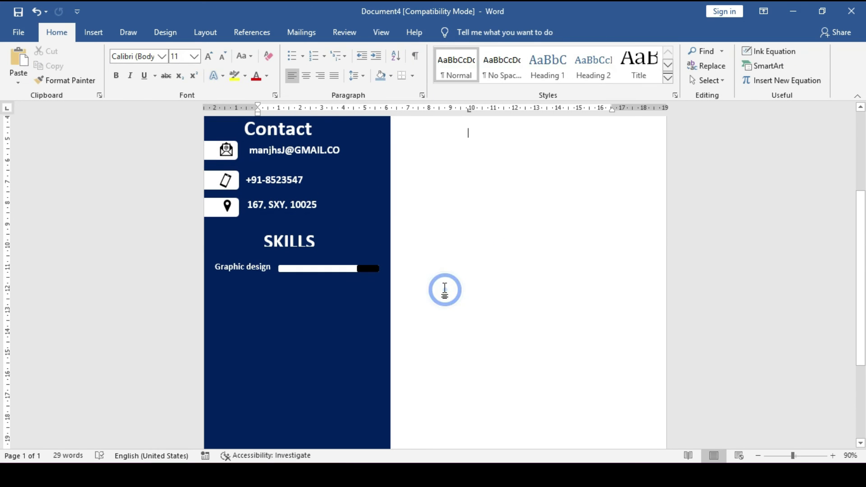
key(alt+Tab)
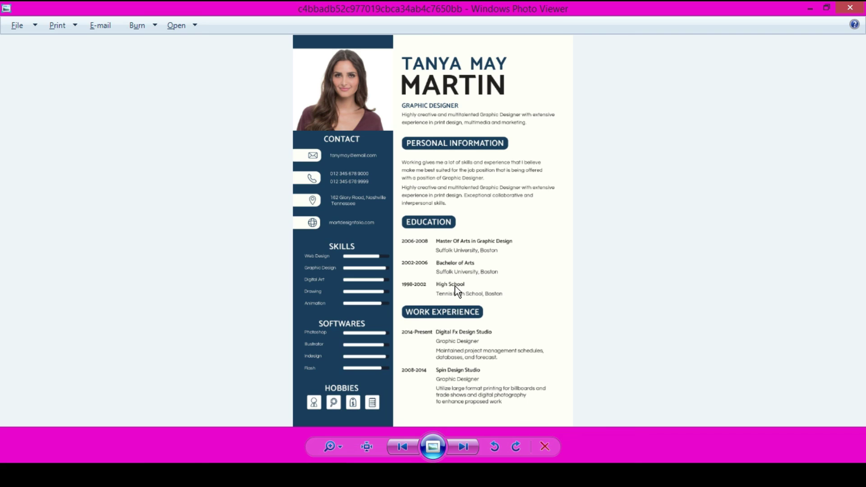
key(alt+Tab)
scroll(446, 286, up, 4)
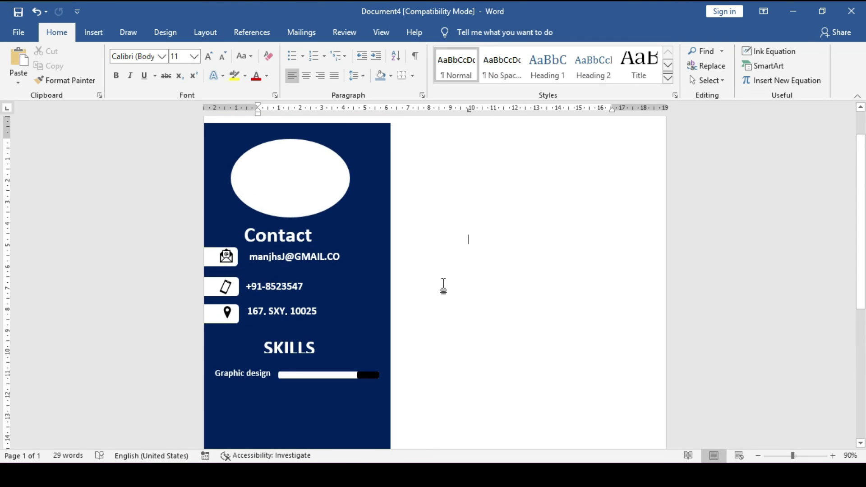
Stretch the navy sidebar rectangle up to the top edge of the page
scroll(442, 277, down, 5)
scroll(354, 290, down, 3)
scroll(347, 303, up, 3)
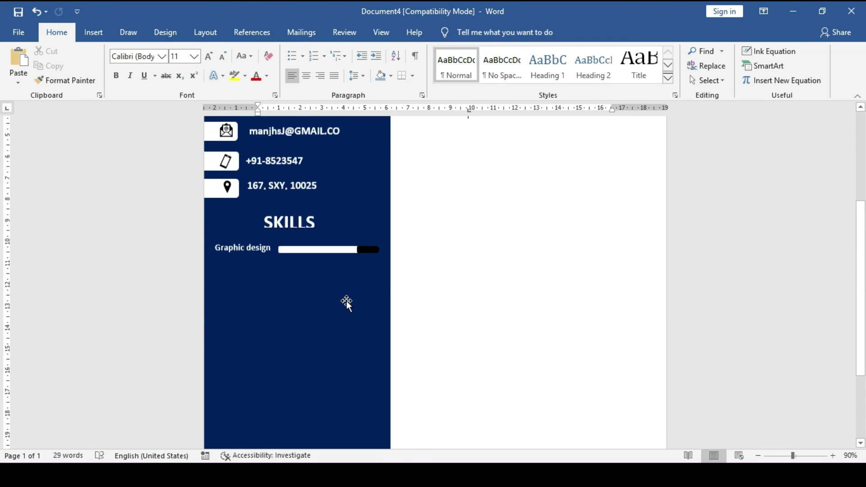
scroll(346, 303, up, 3)
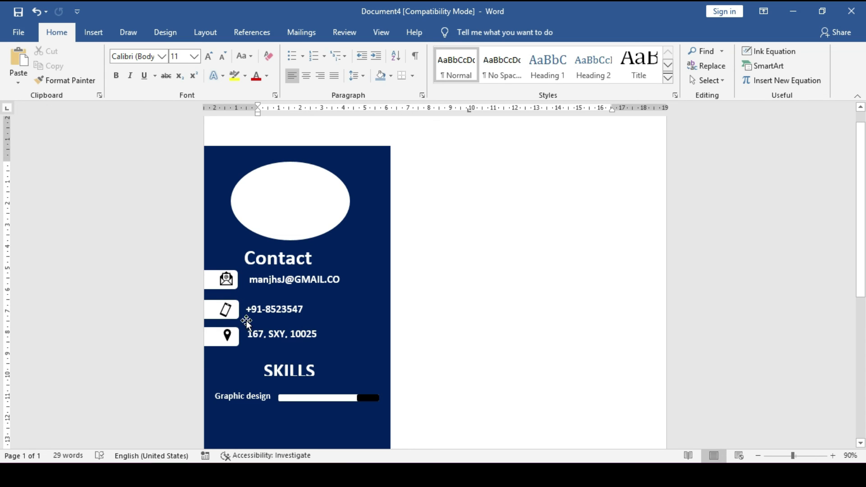
scroll(271, 304, down, 2)
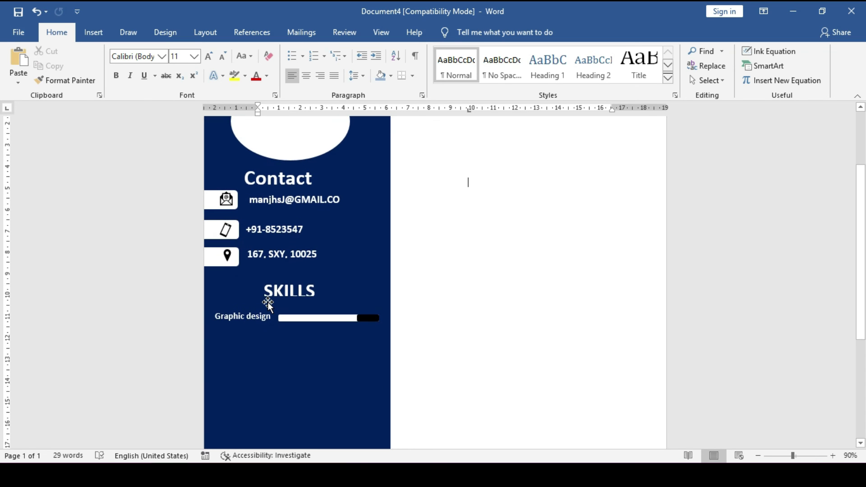
scroll(335, 309, up, 2)
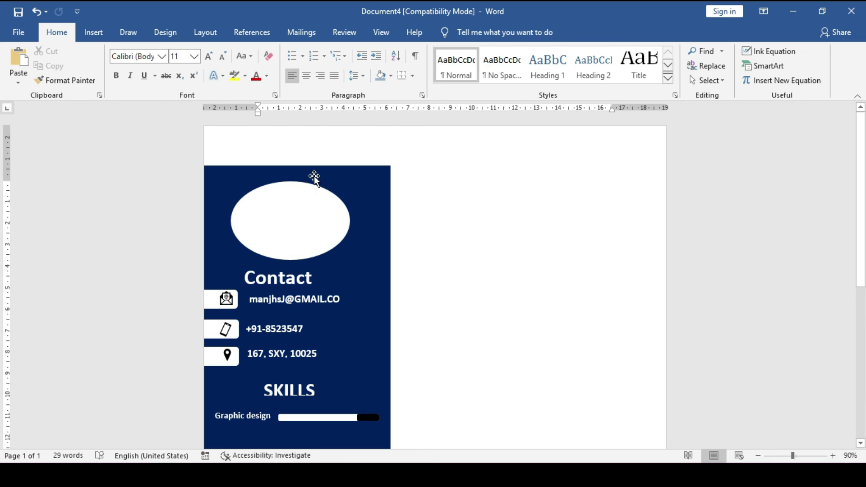
click(297, 164)
drag(295, 162, 294, 127)
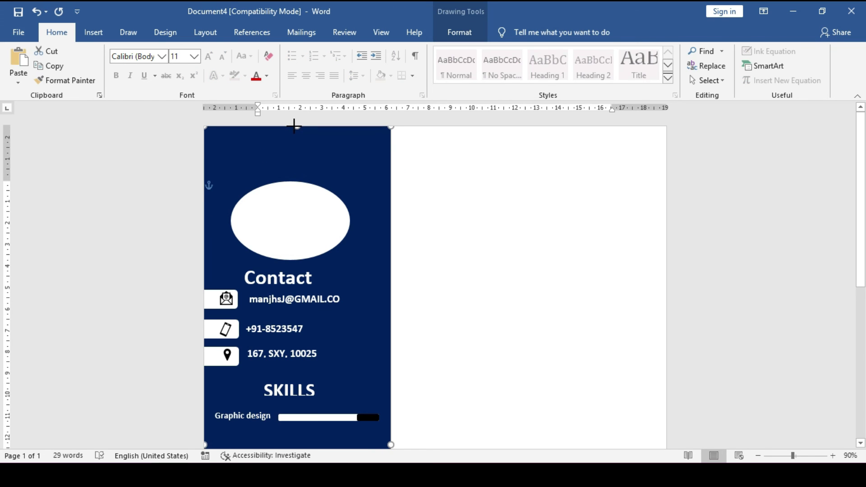
click(399, 191)
Move the white photo oval up to the sidebar's top and check the reference
drag(323, 212, 311, 167)
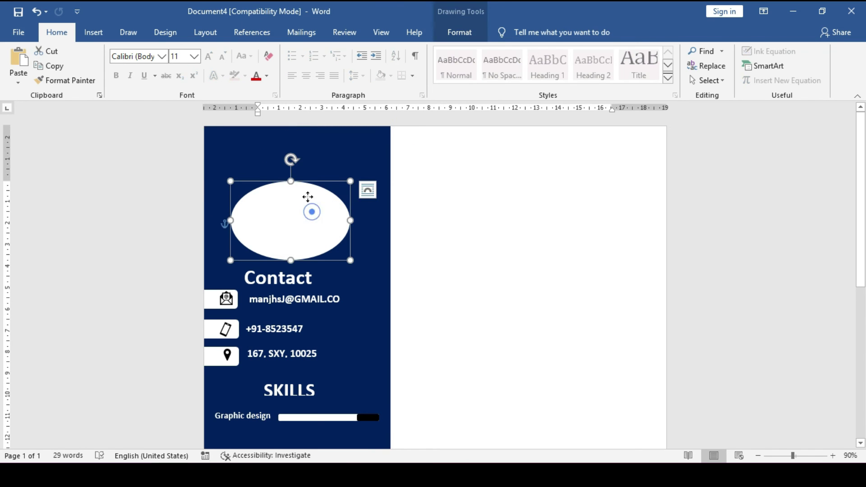
click(403, 211)
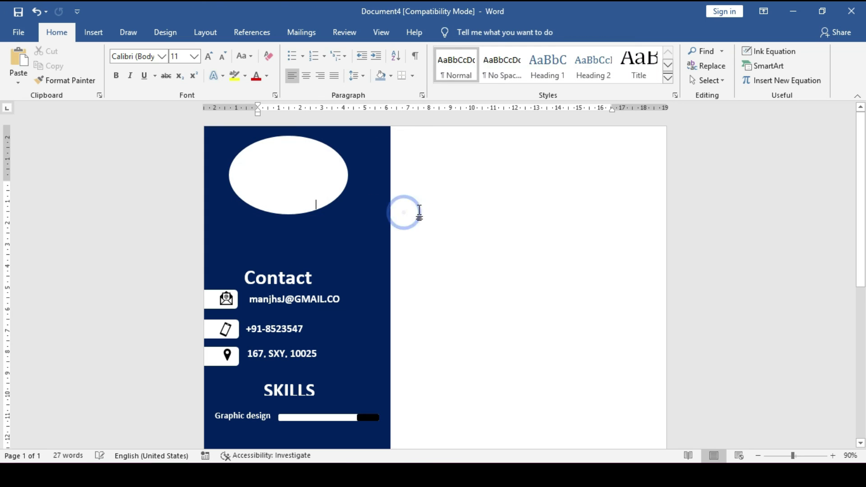
key(alt+Tab)
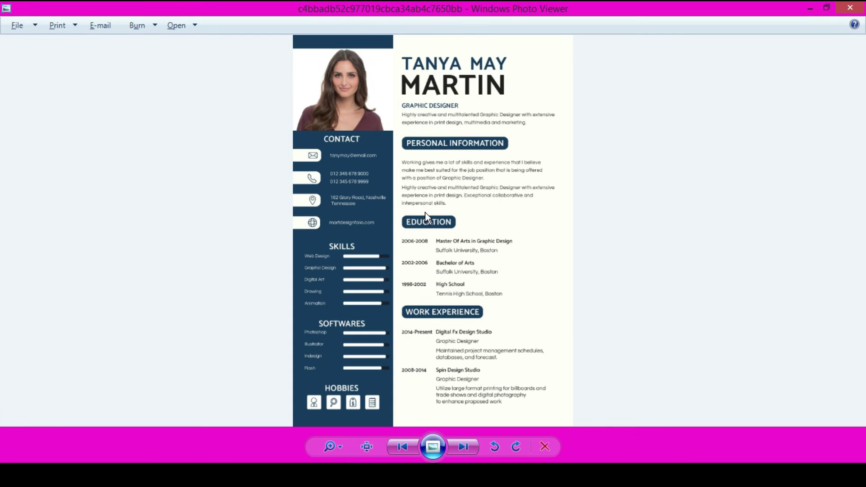
key(alt+Tab)
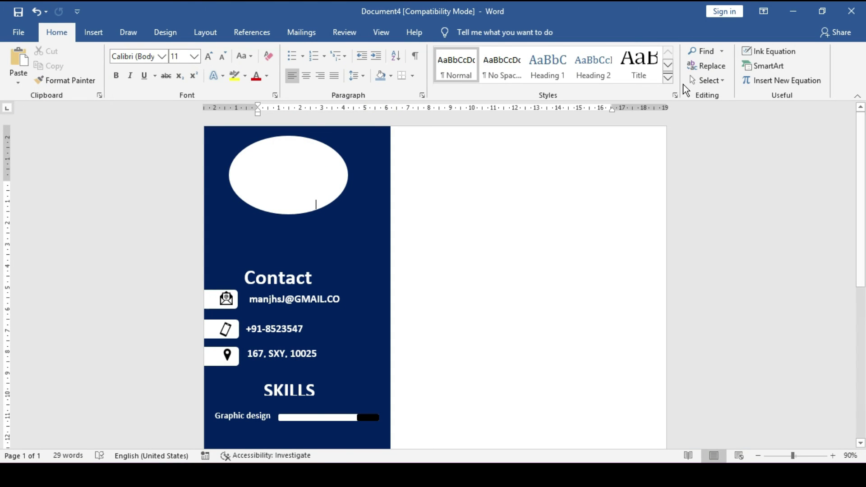
Draw a text box at the page's top right with 'AbC Xyz' in a blue WordArt style
click(93, 32)
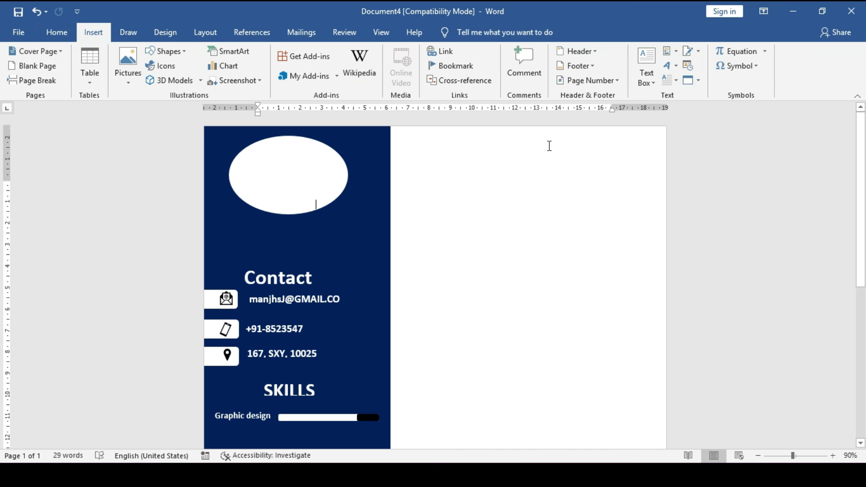
click(653, 80)
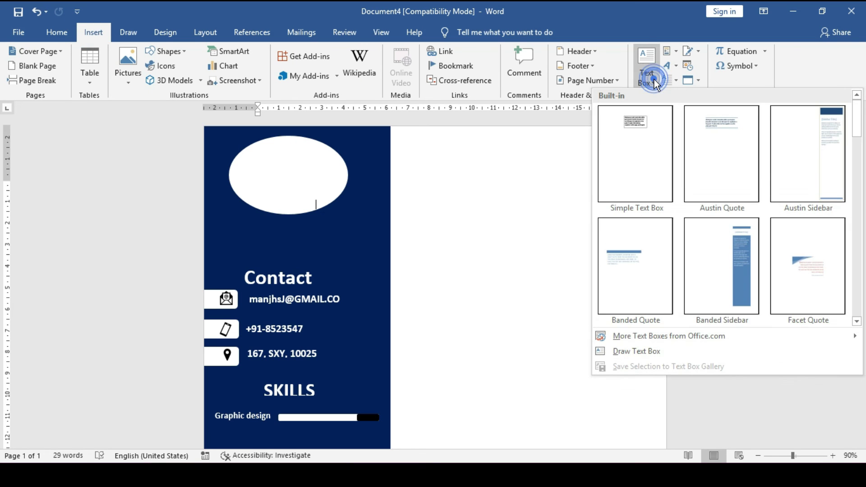
click(617, 351)
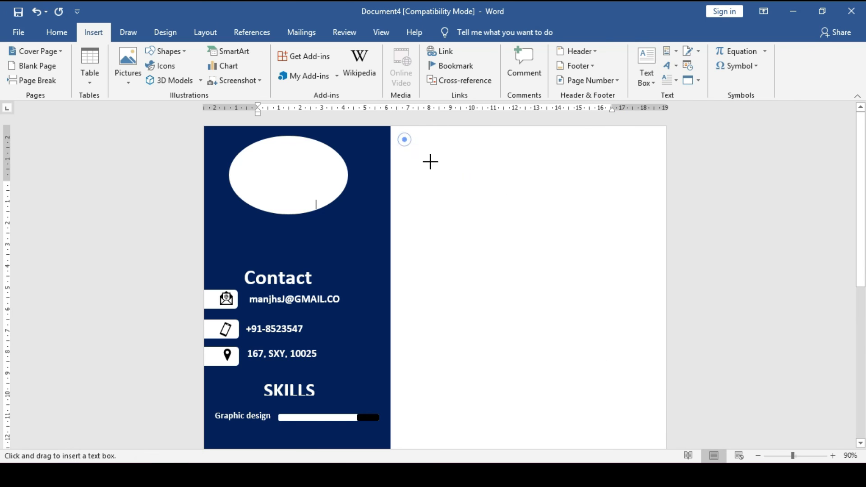
drag(404, 139, 631, 217)
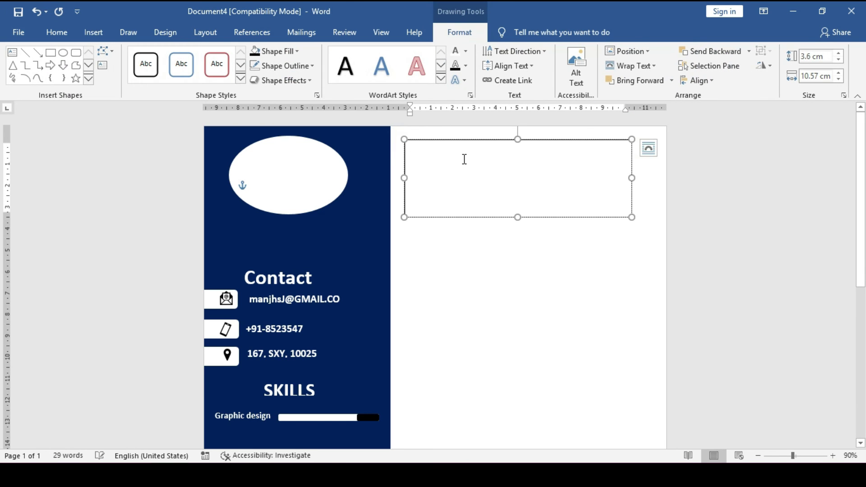
text(AbC Xyz)
drag(458, 148, 366, 148)
click(381, 67)
Enlarge the AbC Xyz name to 72 pt and shrink its text box to fit
click(57, 32)
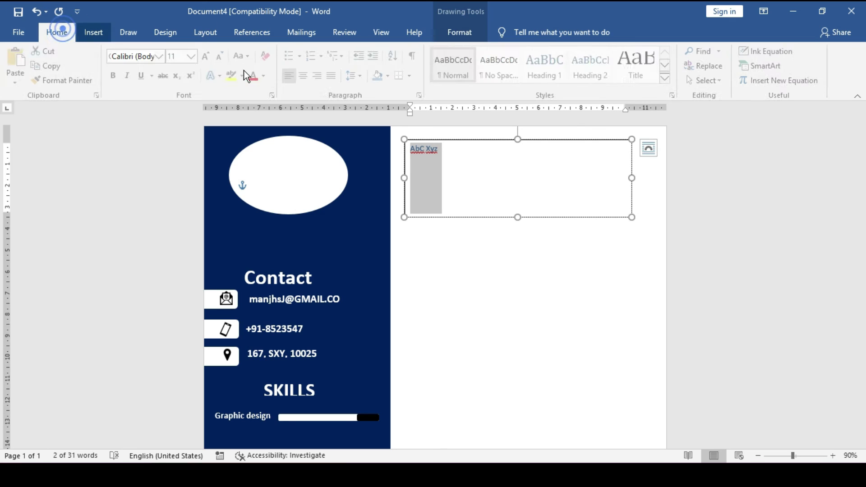
click(210, 56)
click(210, 56)
click(210, 55)
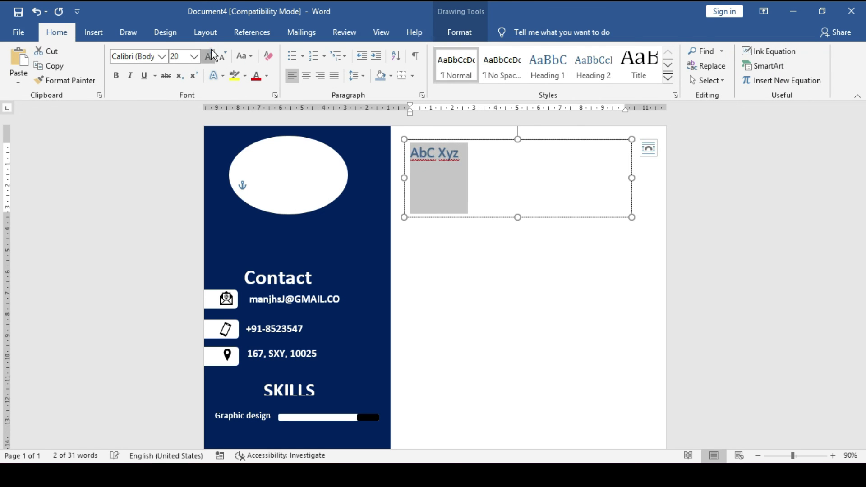
click(210, 55)
click(210, 55)
click(210, 55)
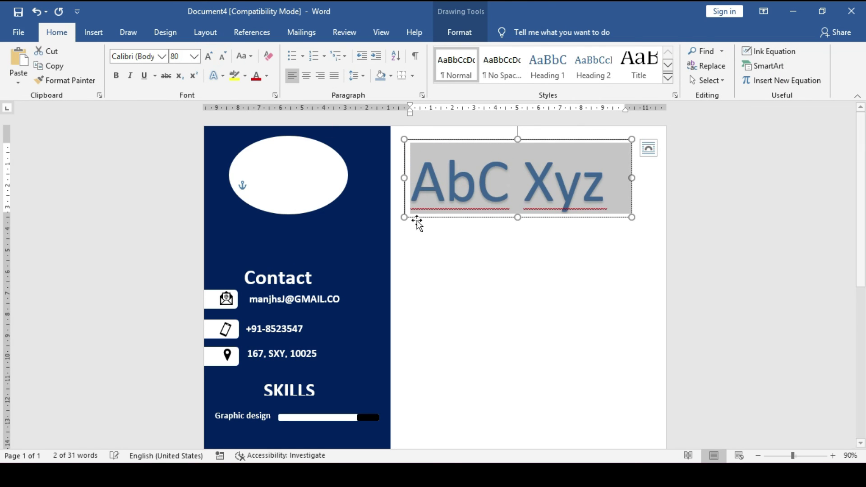
click(517, 216)
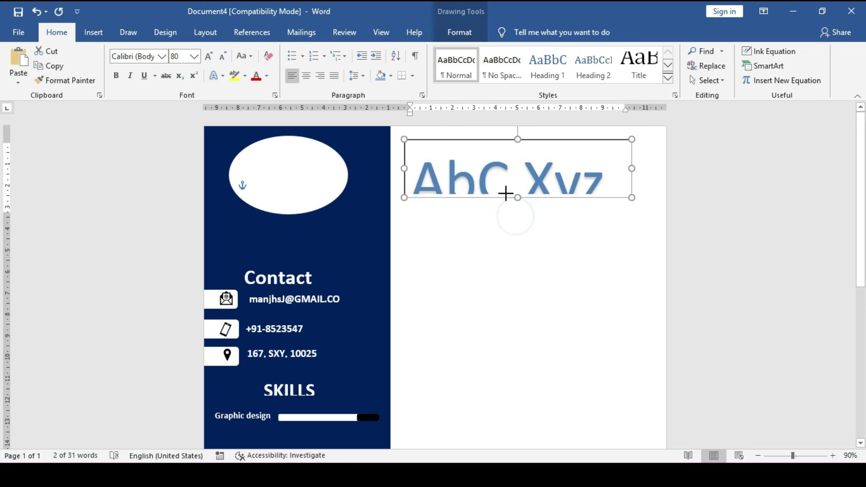
click(222, 55)
click(221, 56)
click(222, 55)
click(222, 56)
click(208, 55)
click(209, 56)
click(209, 55)
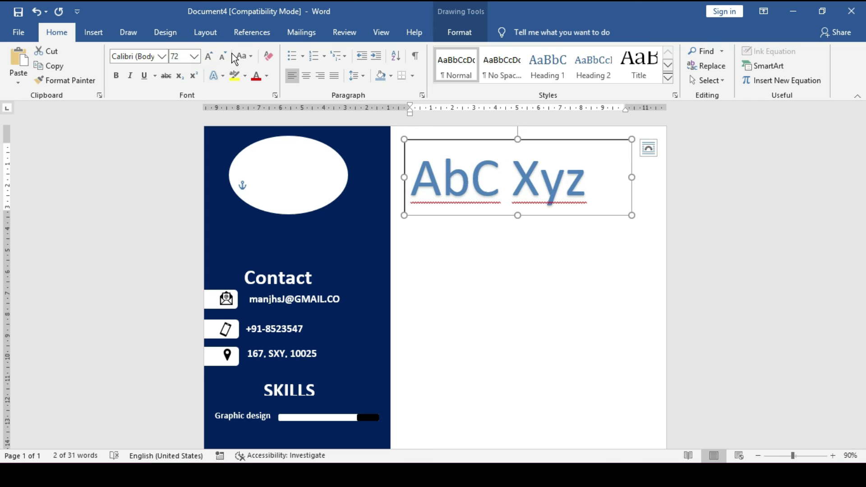
drag(630, 217, 612, 209)
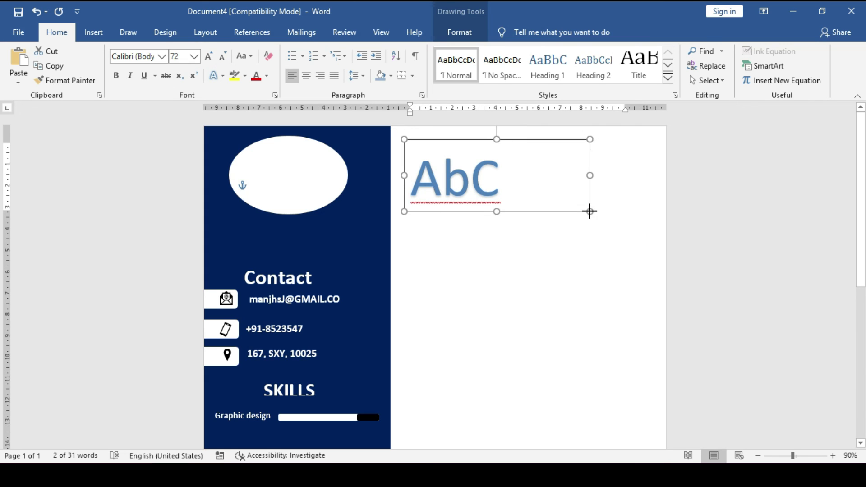
click(572, 247)
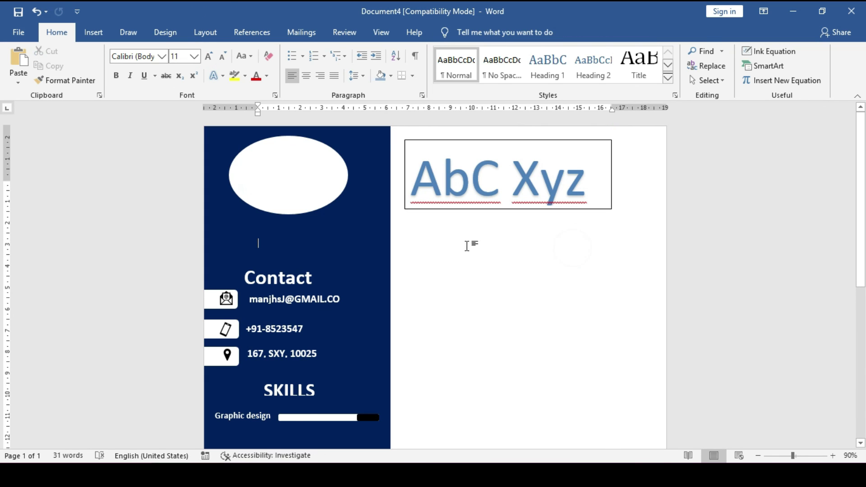
Set the AbC Xyz name text box to No Outline
click(536, 139)
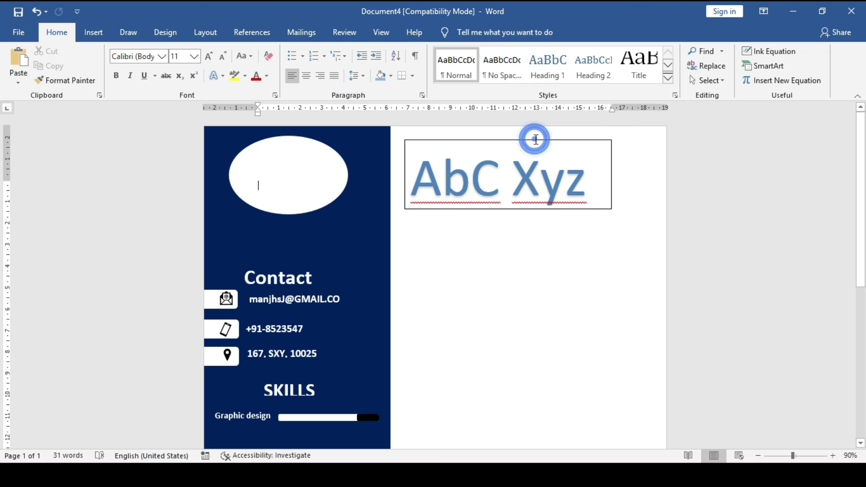
click(543, 149)
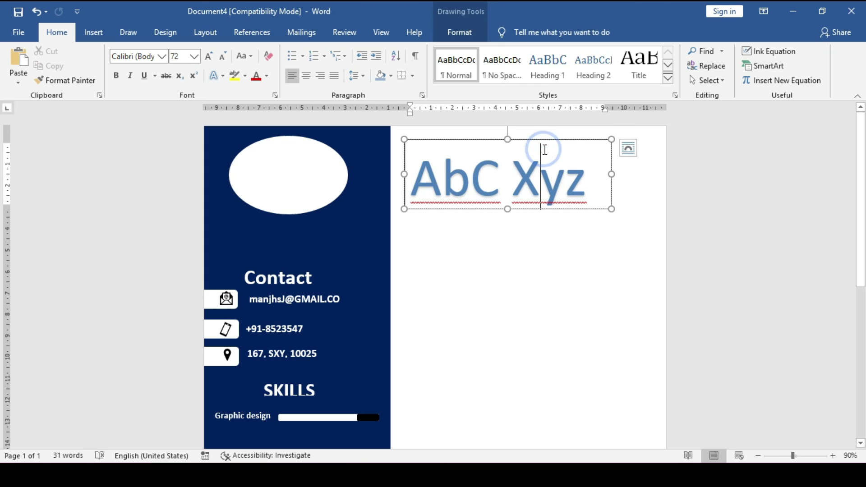
click(459, 32)
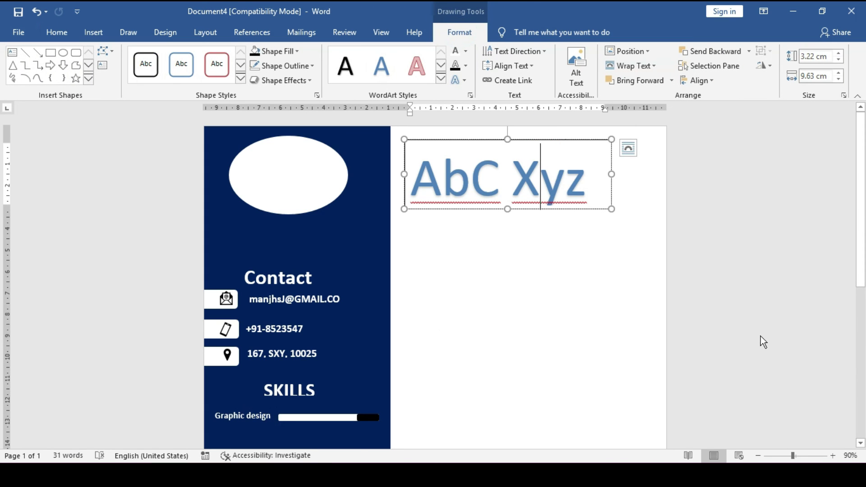
click(307, 69)
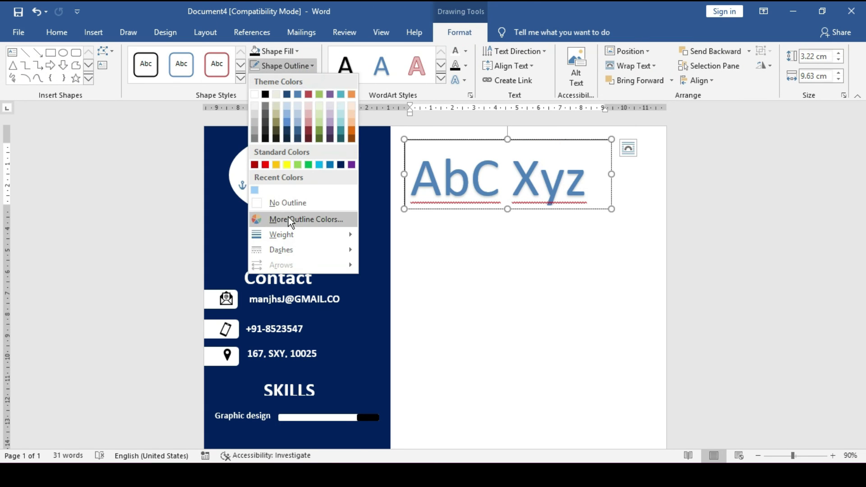
click(285, 203)
click(622, 241)
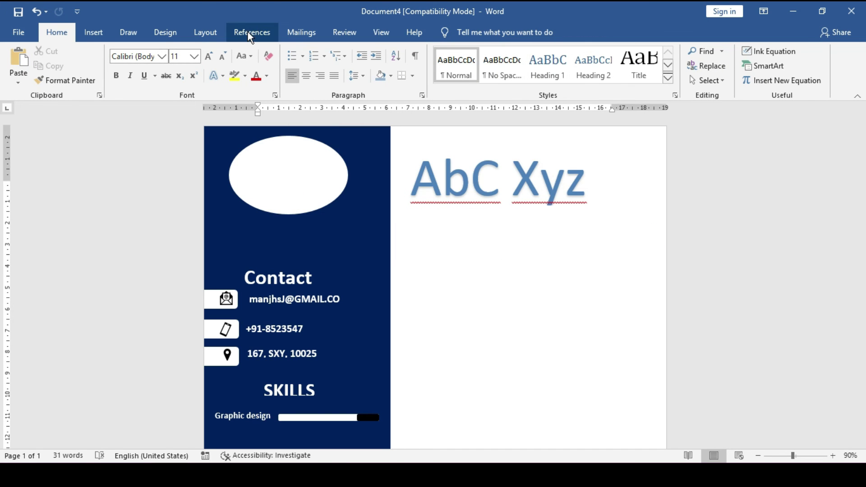
click(92, 33)
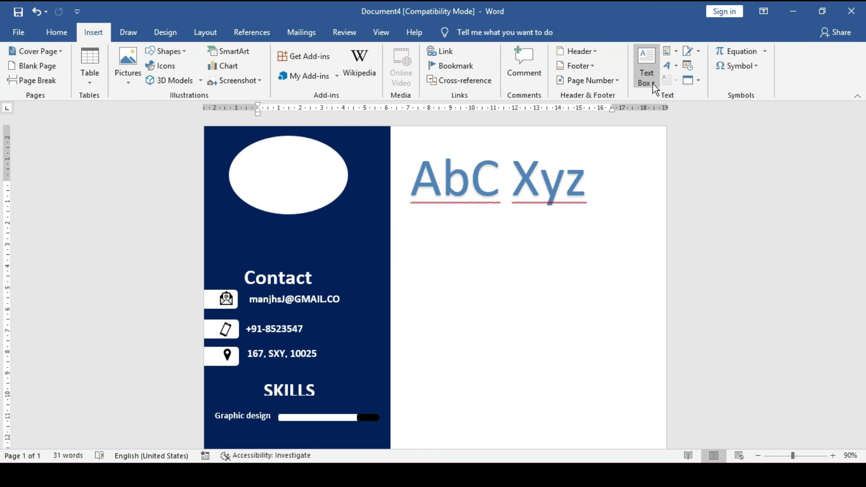
Draw a text box below the name containing 'Profile / career objective'
click(649, 81)
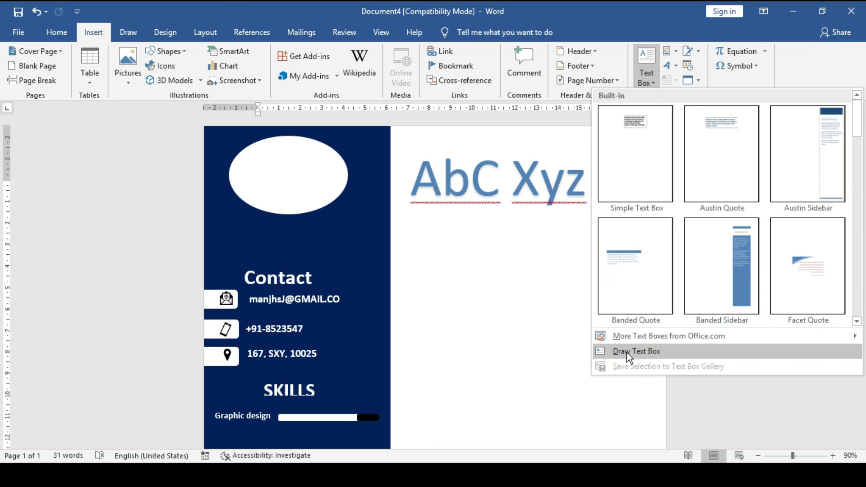
click(626, 351)
drag(413, 230, 623, 244)
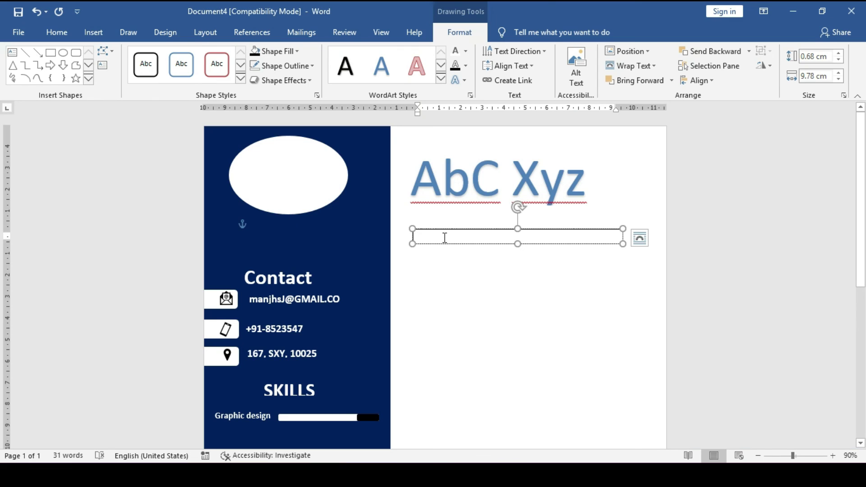
text(Person)
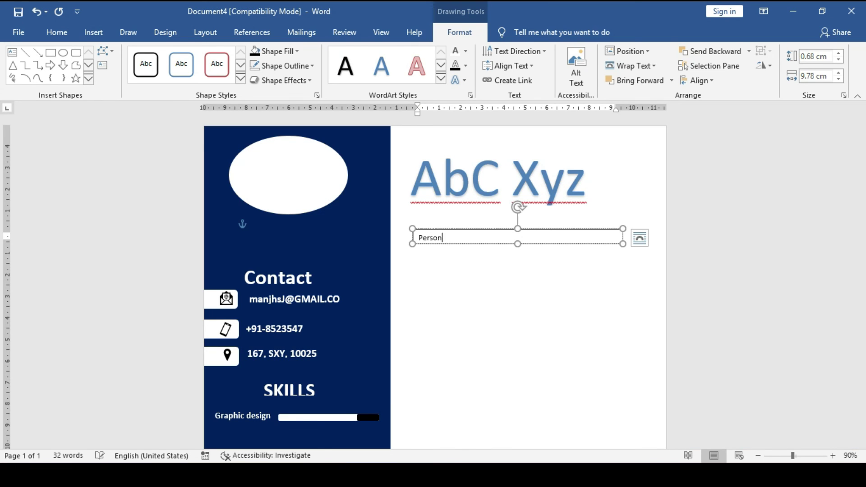
key(ctrl+a)
key(ctrl+v)
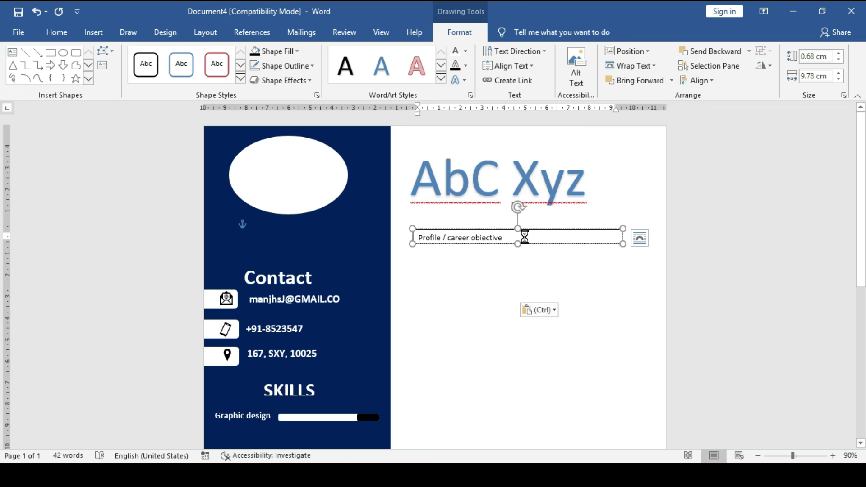
key(ctrl+d)
click(671, 74)
click(484, 306)
Duplicate the Profile box and move the copy lower for Work Experience
click(526, 230)
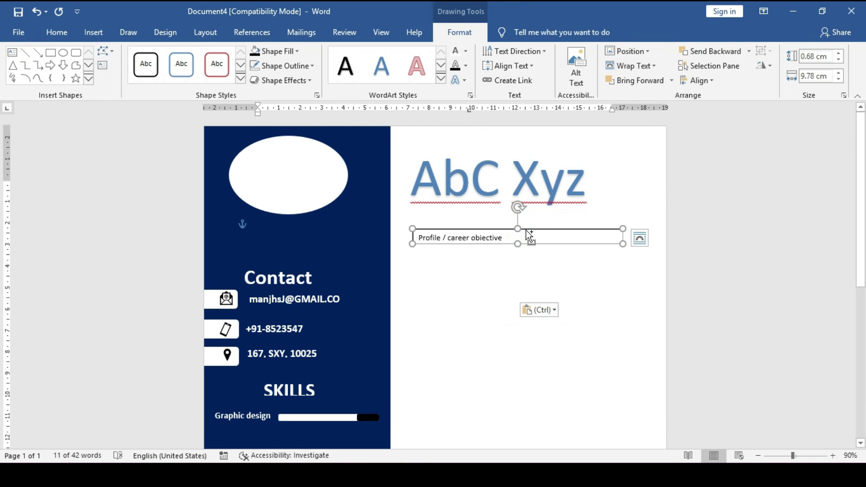
key(ctrl+d)
drag(545, 243, 534, 329)
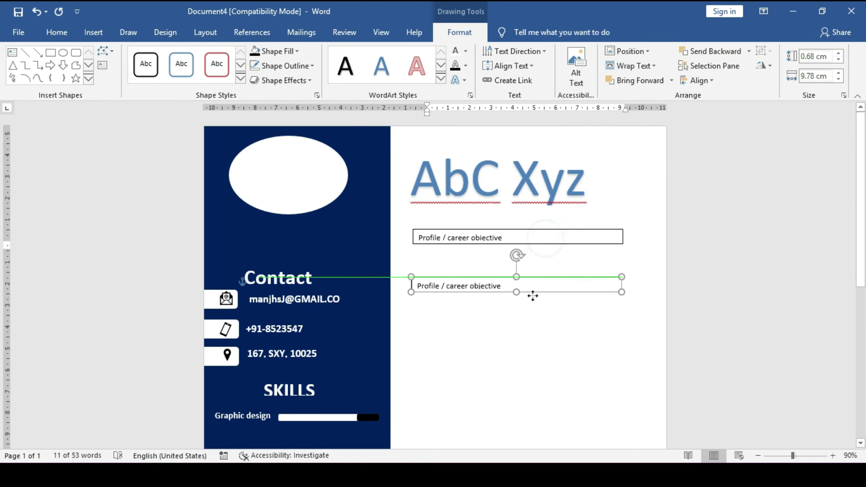
click(498, 231)
click(492, 237)
click(450, 237)
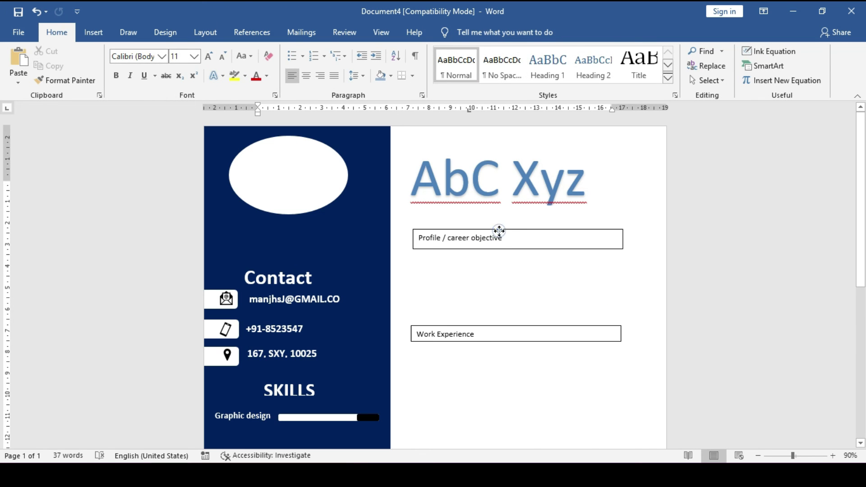
click(501, 238)
click(508, 238)
Shade the 'Profile / career objective' line blue and widen its box slightly rightward
drag(508, 238, 397, 240)
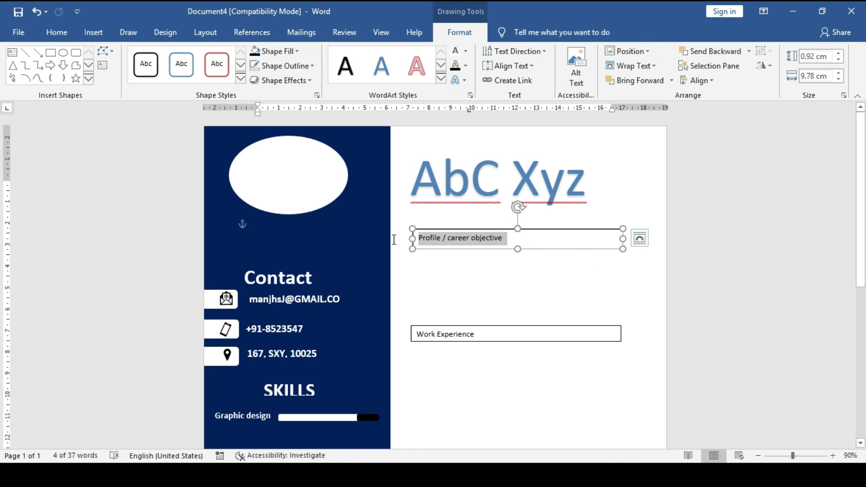
click(56, 32)
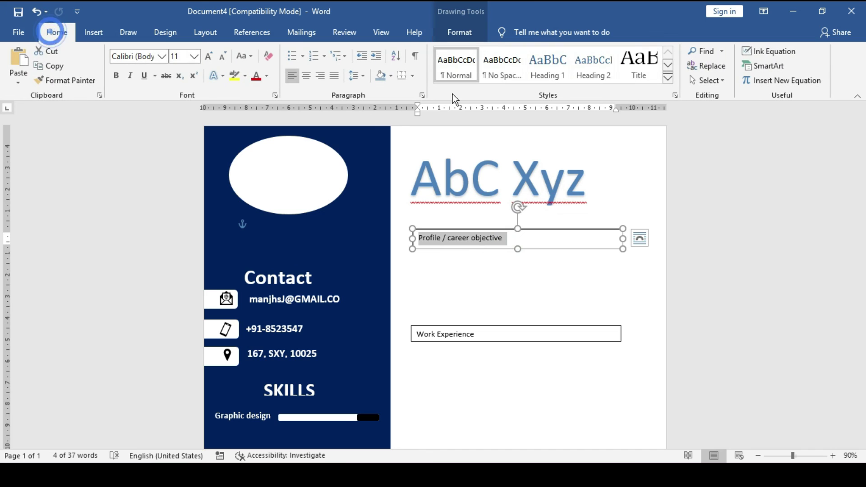
click(381, 75)
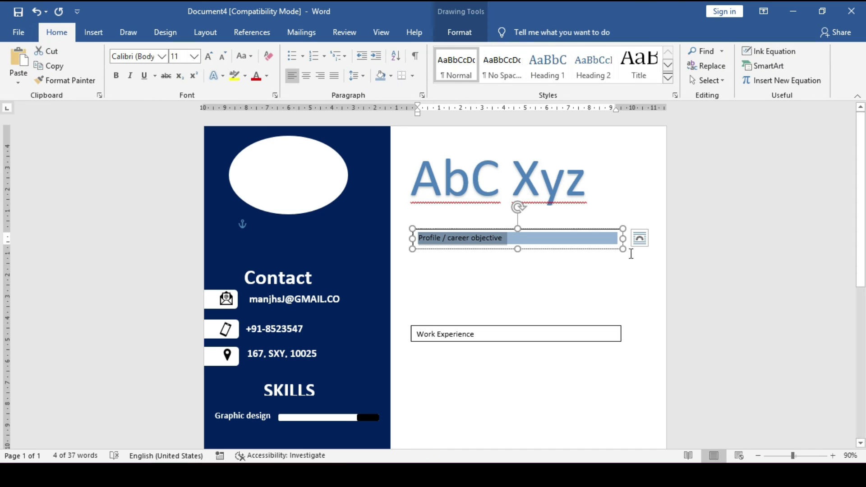
drag(623, 238, 650, 240)
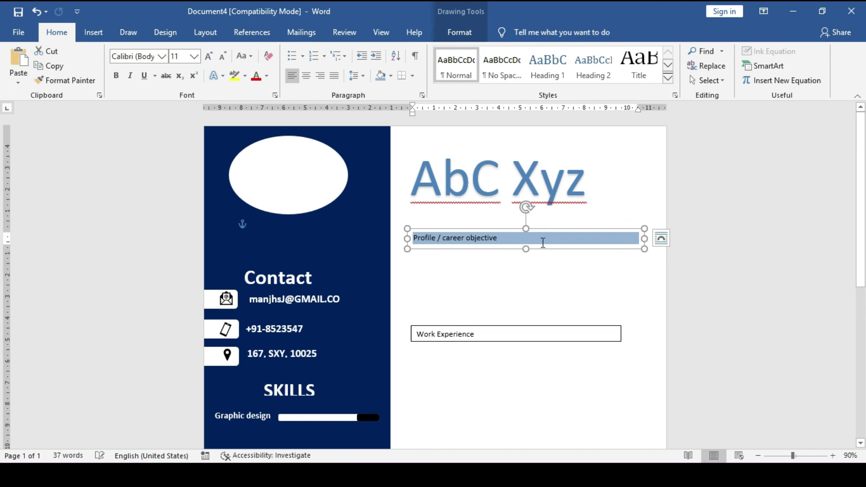
click(518, 268)
scroll(483, 288, down, 5)
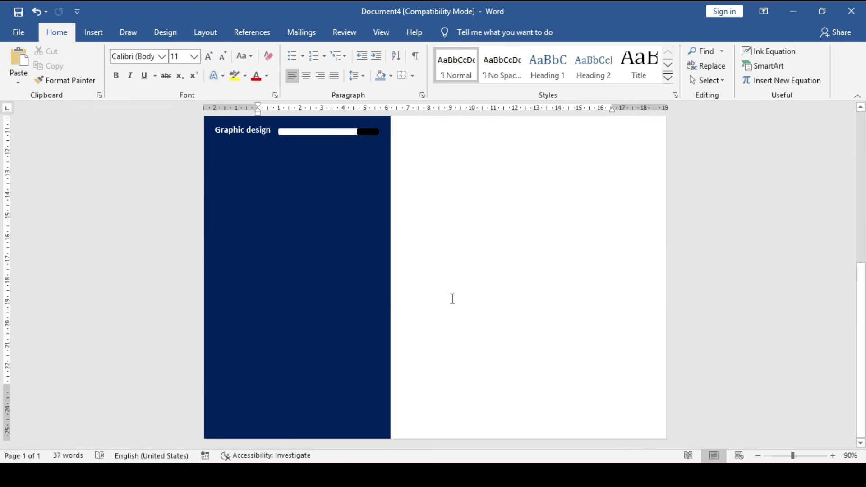
Zoom into the reference resume and pan down to Education and Work Experience
scroll(460, 294, up, 3)
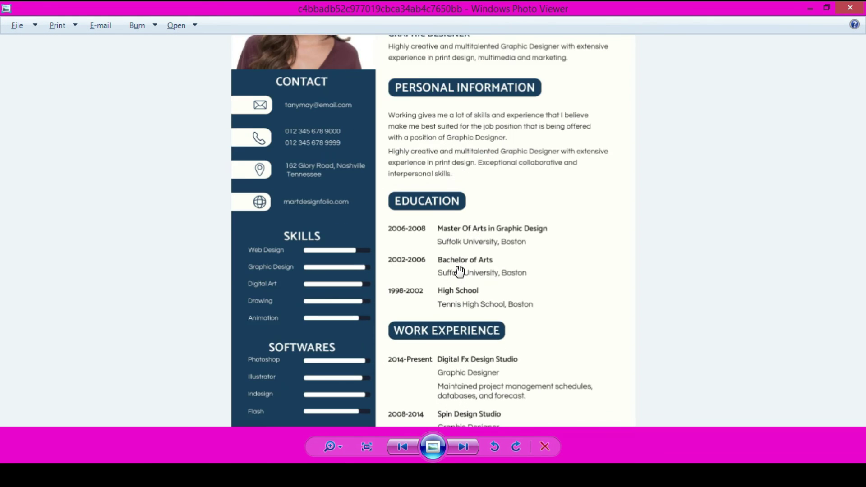
mouse_move(434, 165)
mouse_down()
mouse_move(460, 322)
mouse_move(489, 94)
mouse_up()
drag(473, 208, 473, 167)
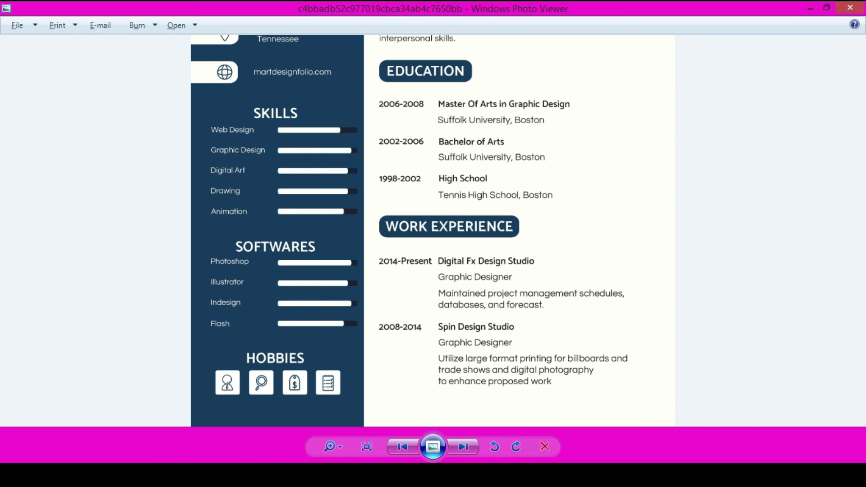
click(193, 422)
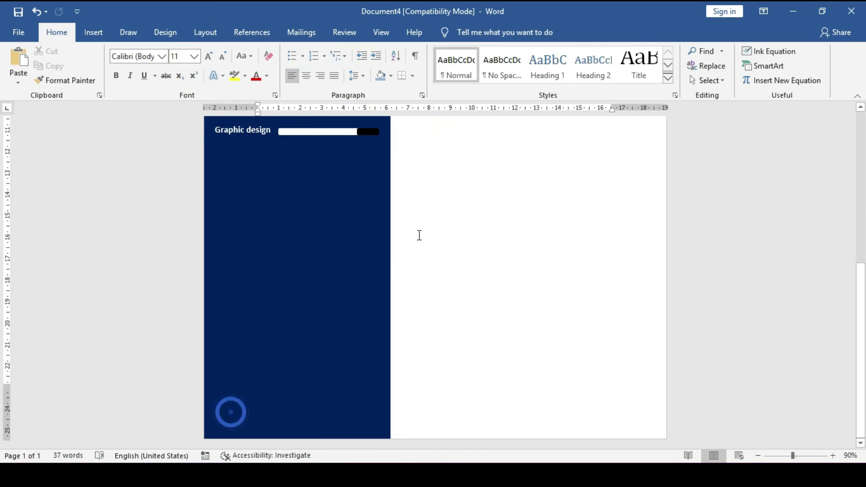
scroll(419, 234, up, 3)
scroll(417, 243, up, 4)
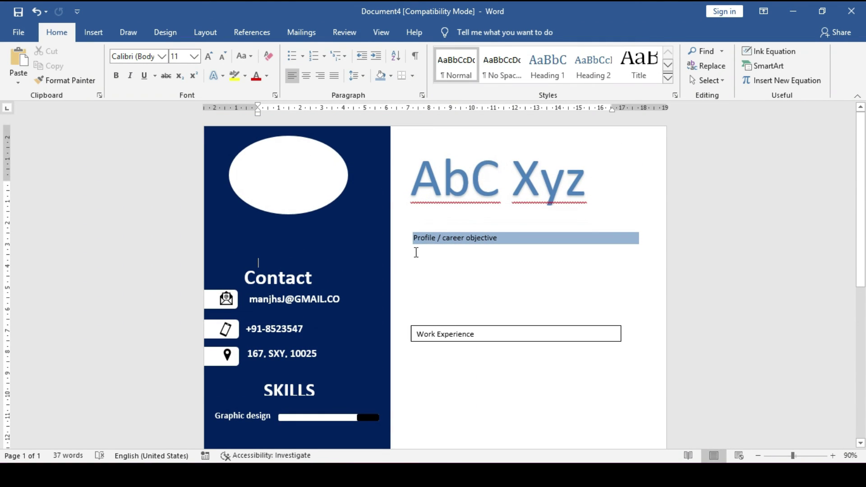